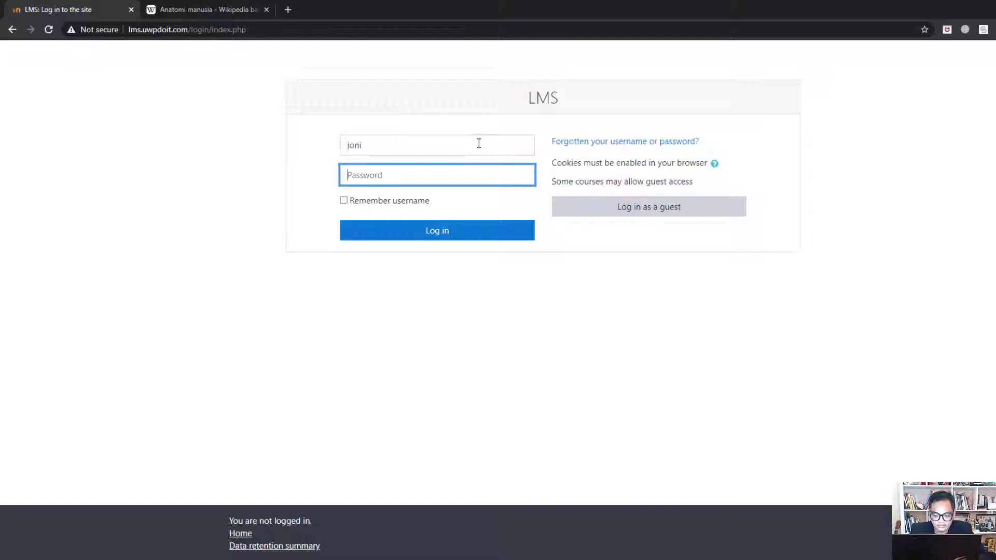
# Enter the account password, log in to the LMS, and dismiss the browser's offer to save the password
pyautogui.write('•')
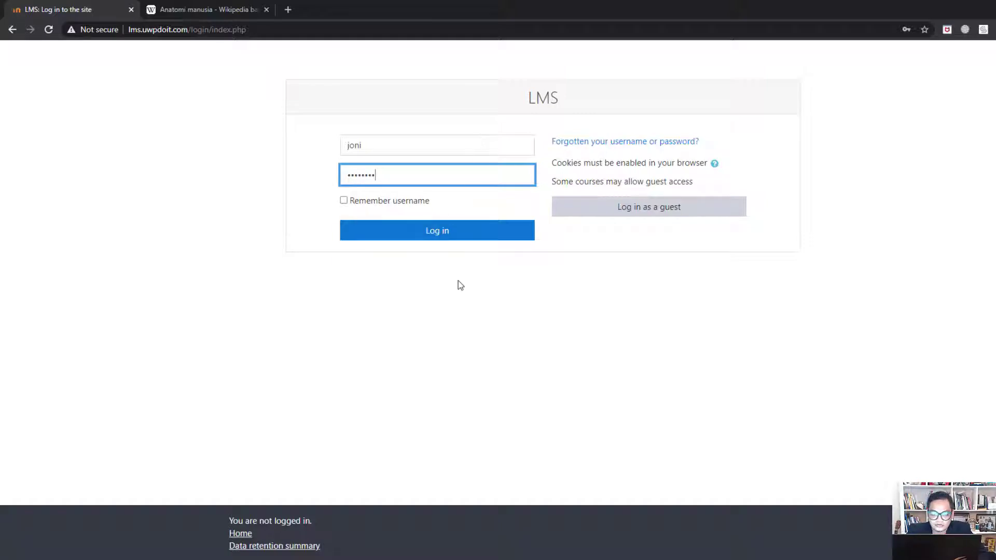
pyautogui.click(455, 235)
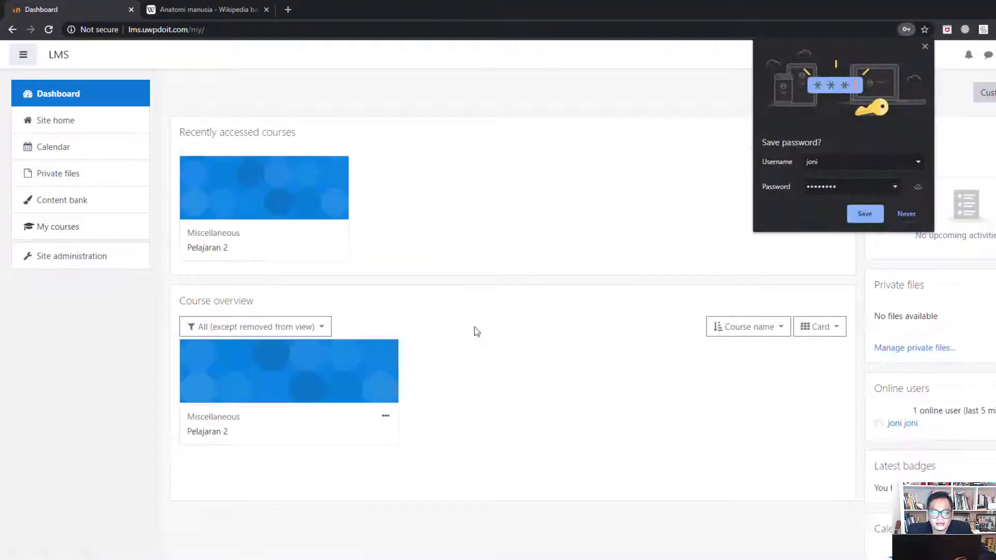
pyautogui.click(83, 375)
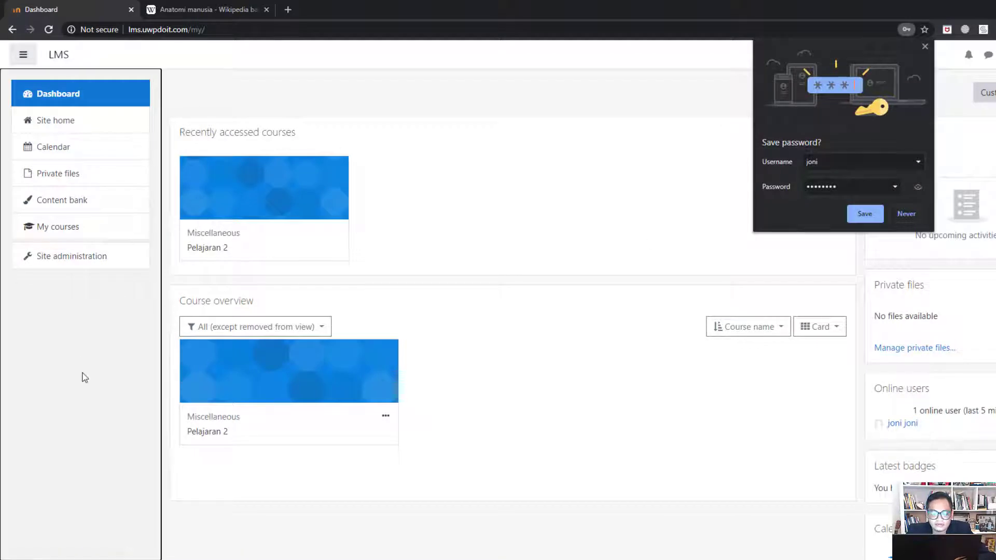
pyautogui.click(925, 47)
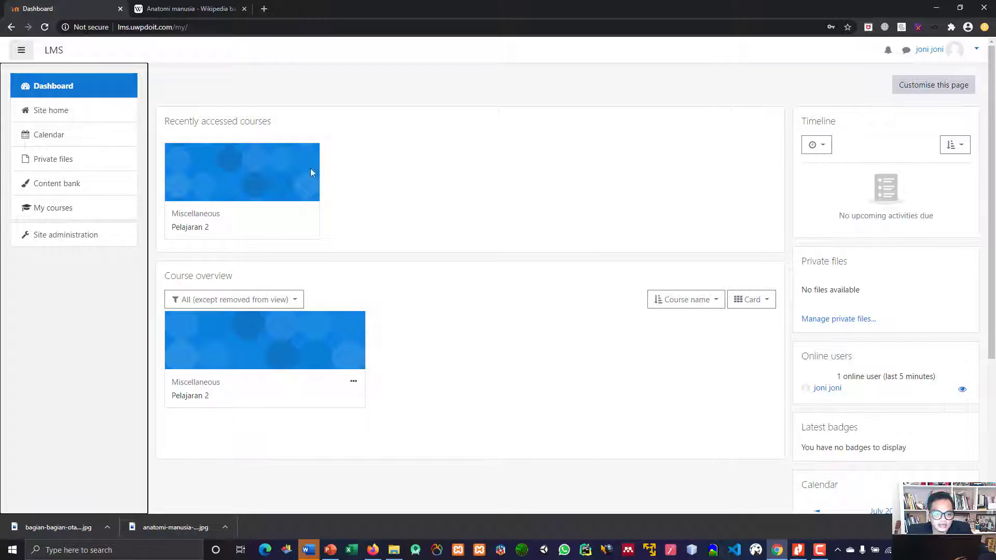
# Open the Pelajaran 2 course from the site home and turn on editing for it
pyautogui.click(54, 110)
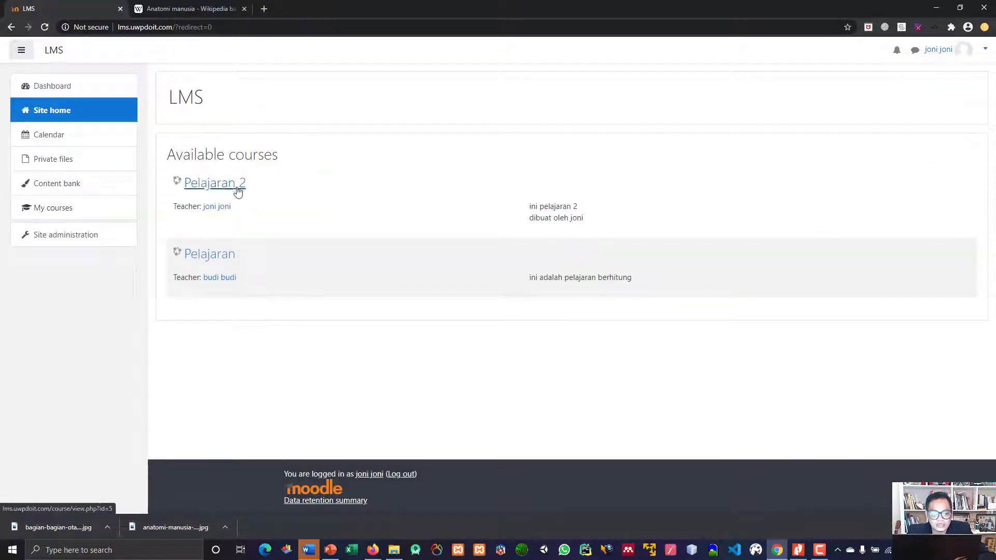
pyautogui.click(232, 184)
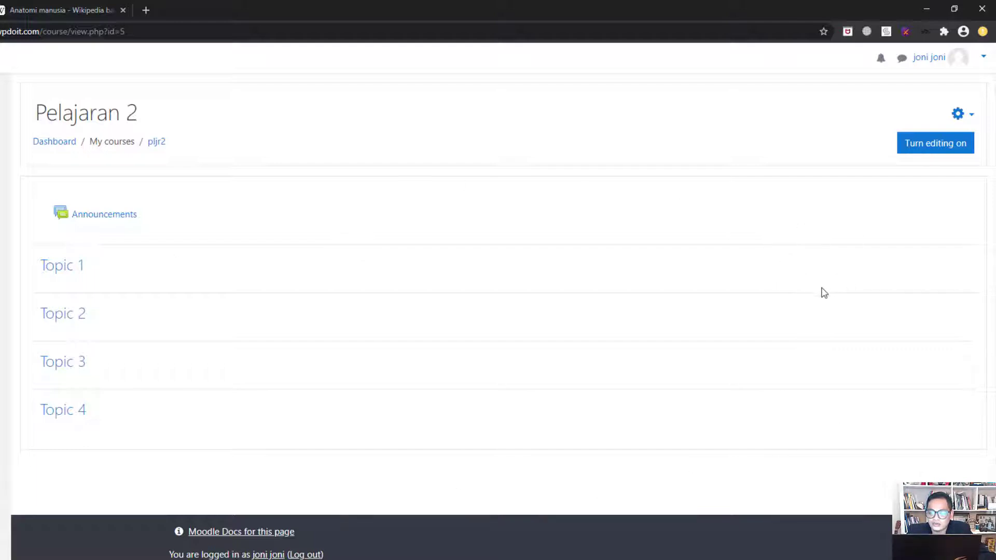
pyautogui.click(932, 155)
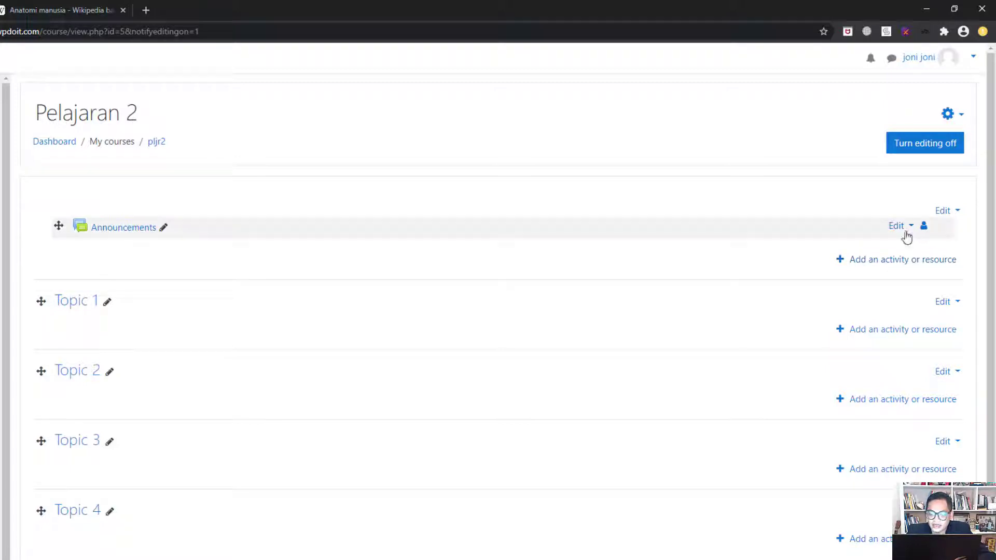
pyautogui.scroll(-2, 602, 326)
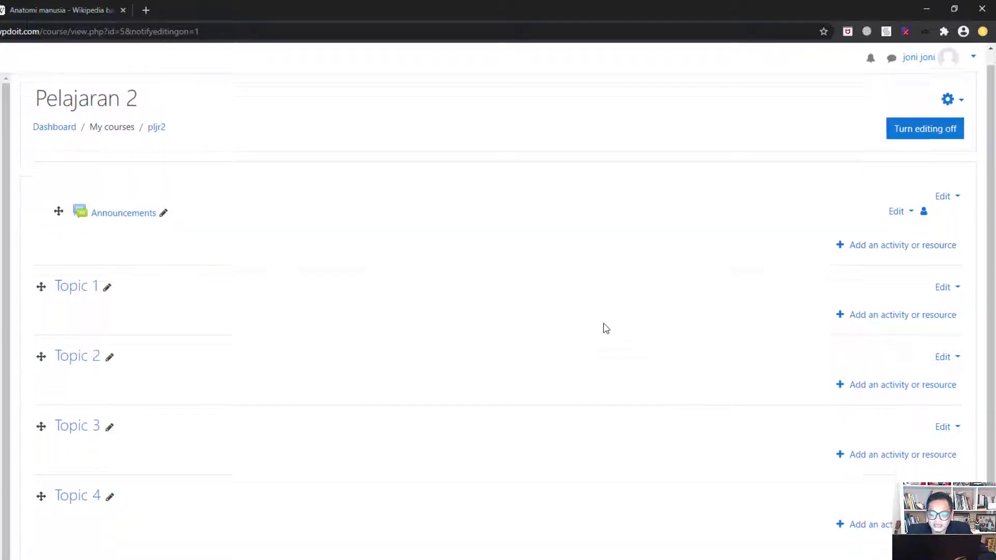
pyautogui.scroll(2, 605, 328)
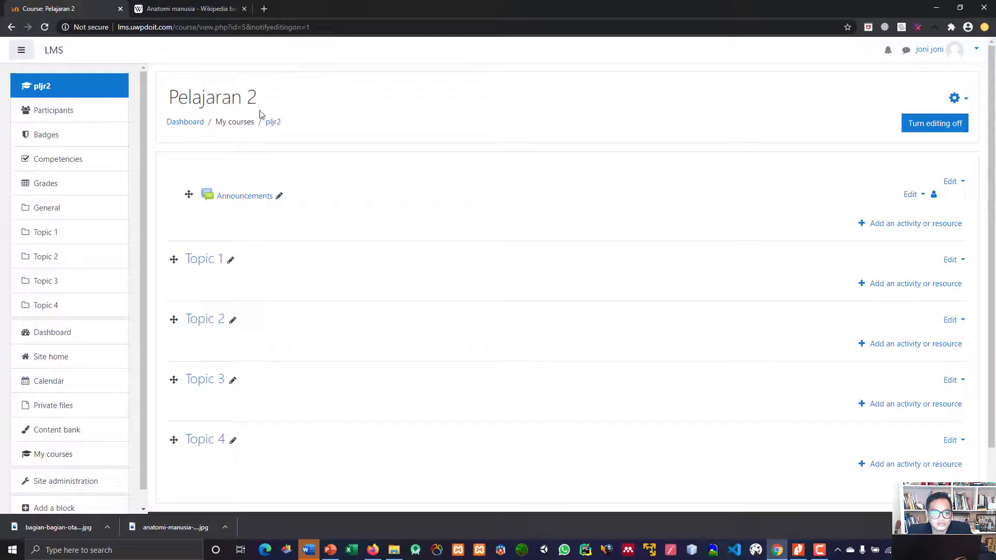
# Switch to the Wikipedia article Anatomi manusia and copy the term "Sistem kardiovaskular" from its list of body systems
pyautogui.click(183, 12)
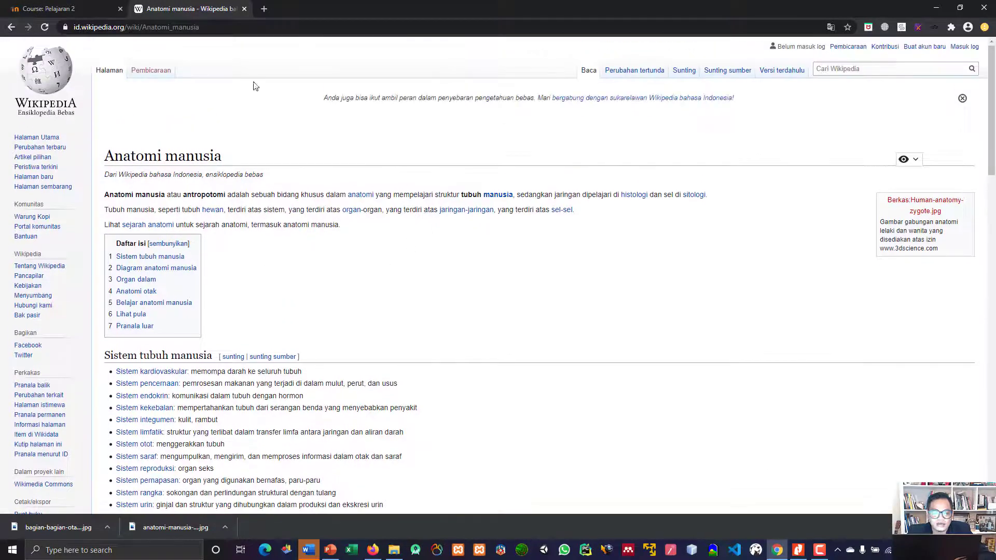
pyautogui.click(95, 10)
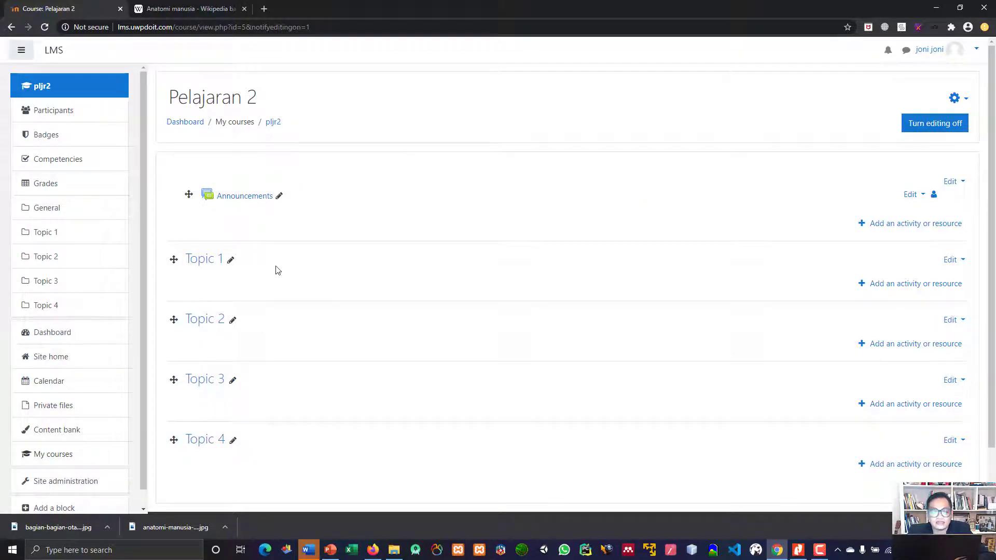
pyautogui.click(192, 8)
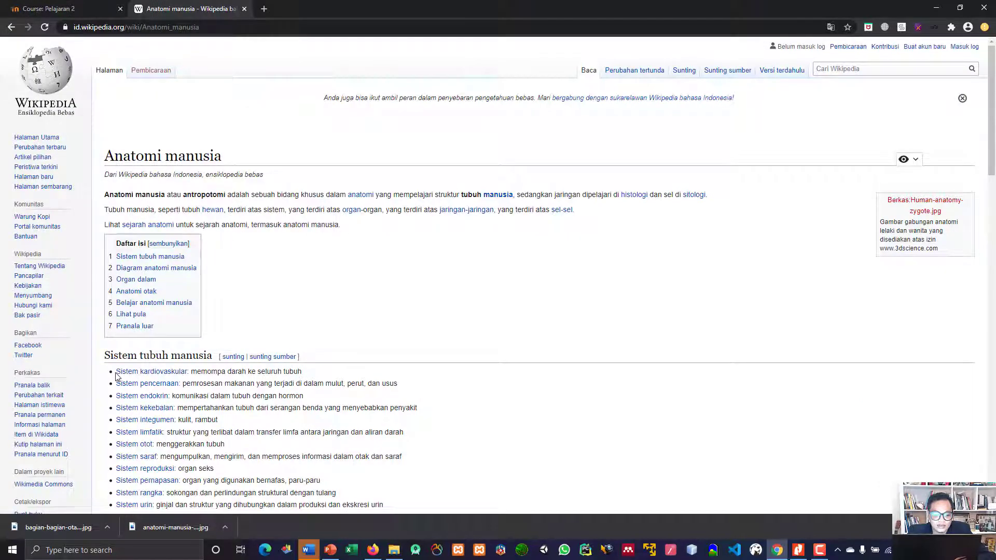
pyautogui.moveTo(116, 372); pyautogui.dragTo(189, 372)
pyautogui.hotkey('ctrl', 'c')
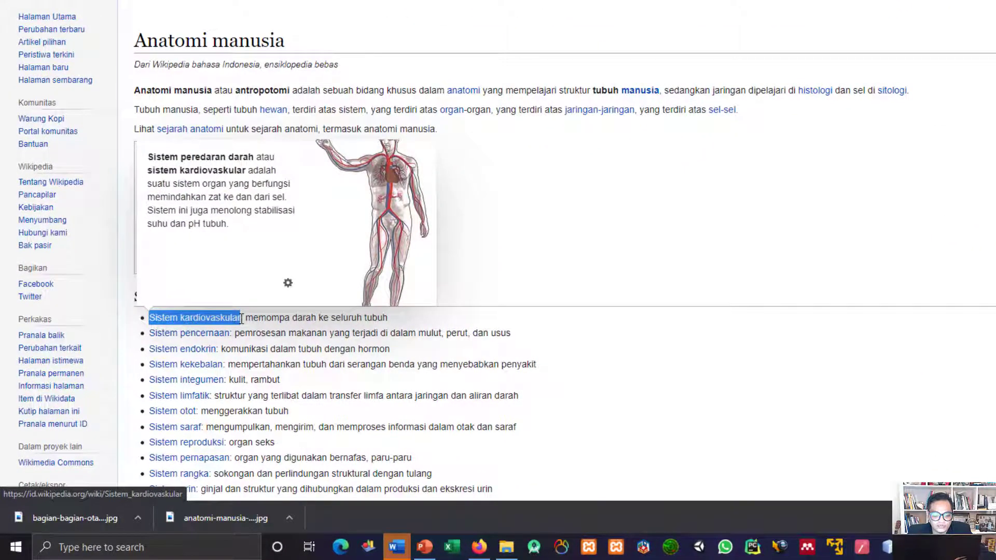
# Return to the Pelajaran 2 course and rename Topic 1 with the copied text "Sistem kardiovaskular"
pyautogui.click(93, 0)
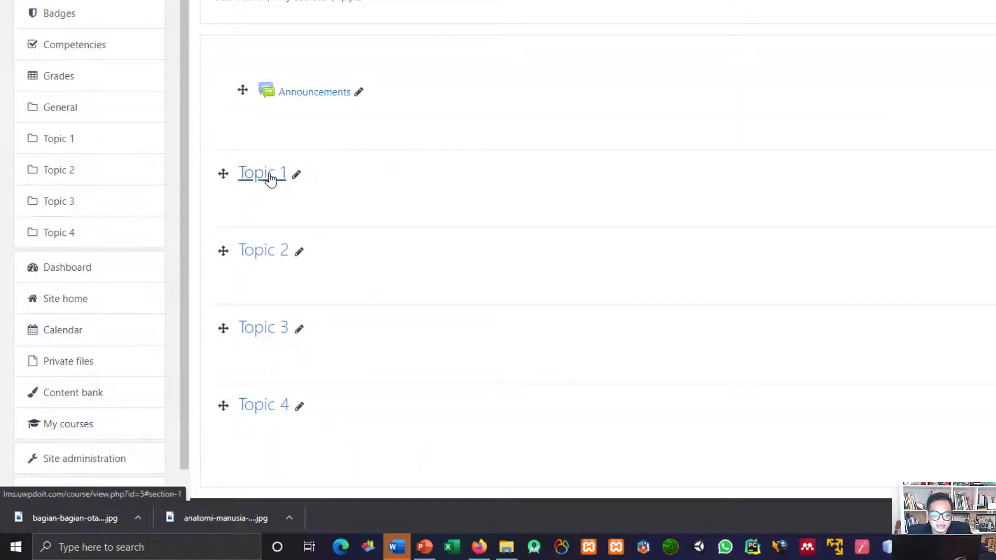
pyautogui.click(298, 177)
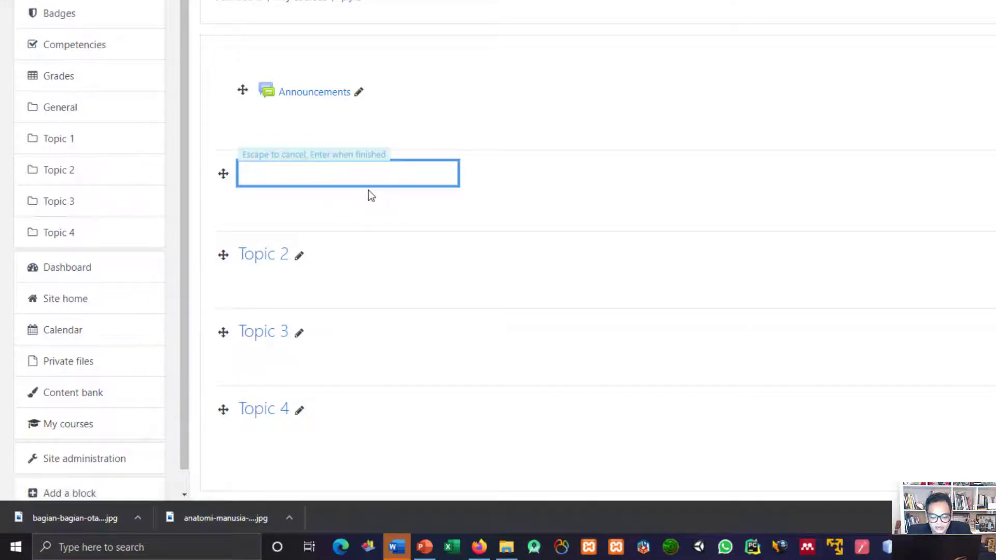
pyautogui.hotkey('ctrl', 'v')
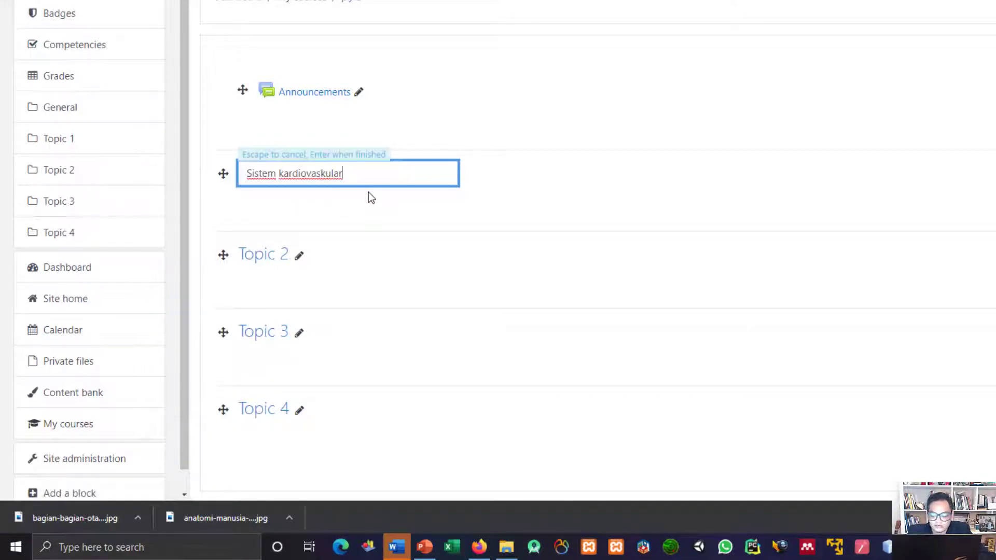
pyautogui.press('Return')
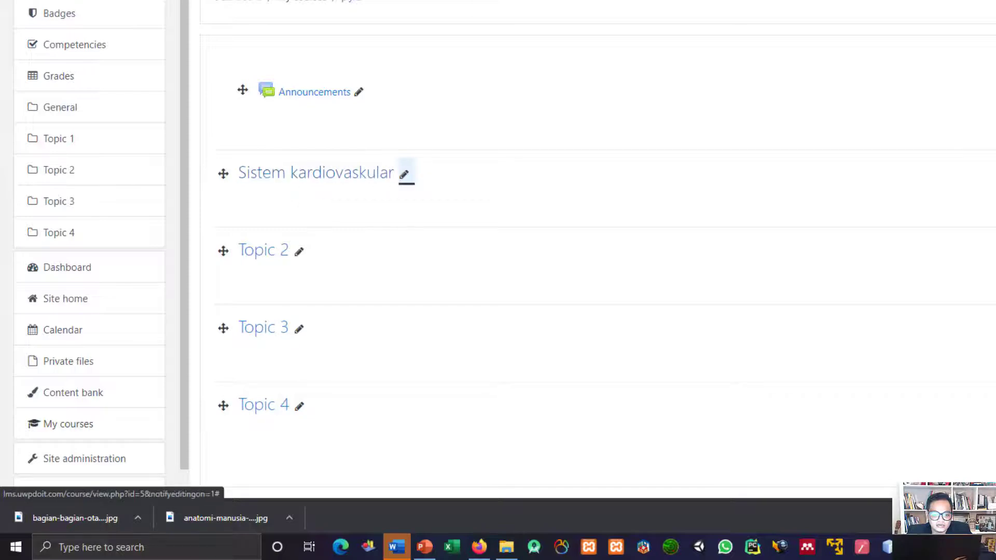
# Consult the Wikipedia list of body systems and rename Topic 2 as "Sistem Pencernaan"
pyautogui.hotkey('ctrl', 'Tab')
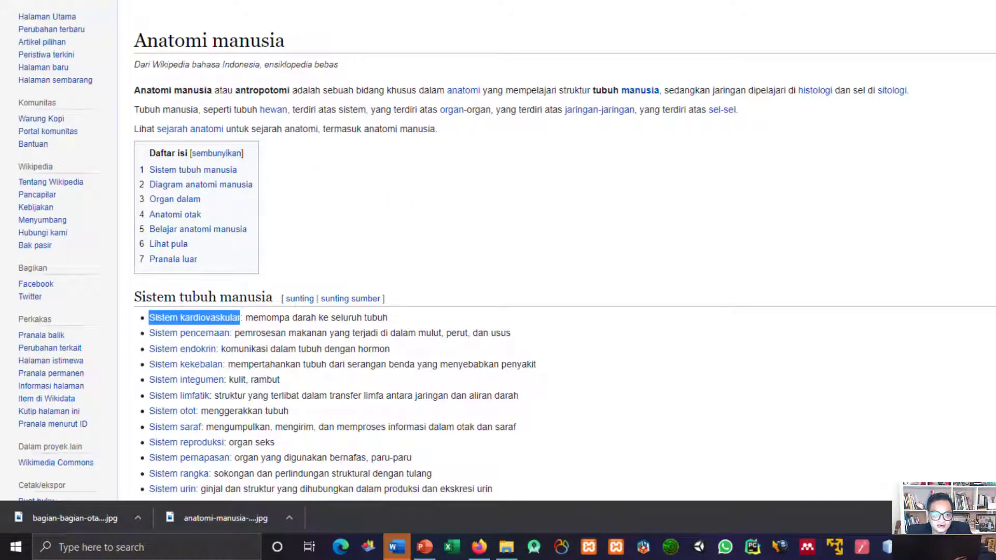
pyautogui.hotkey('ctrl', 'shift', 'Tab')
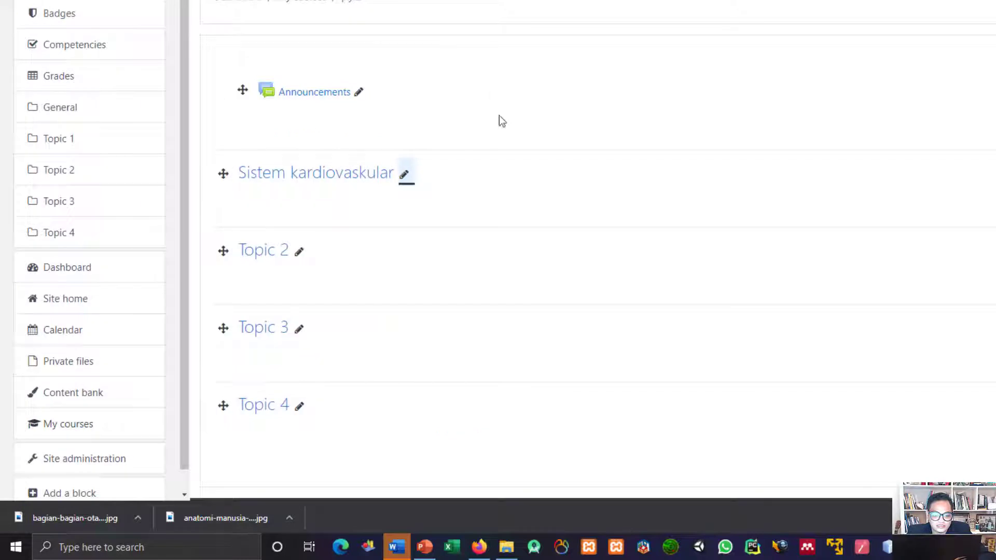
pyautogui.click(300, 253)
pyautogui.press('Escape')
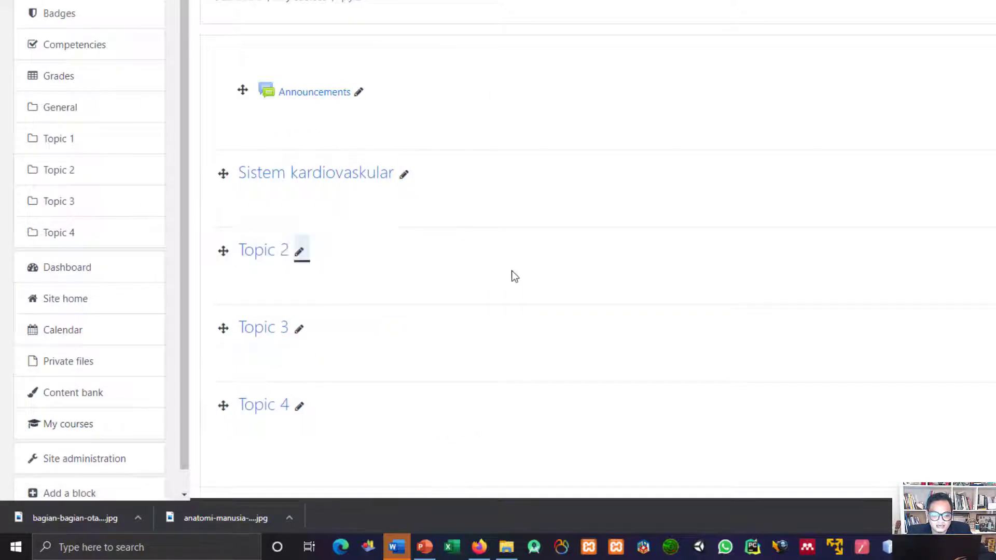
pyautogui.click(301, 254)
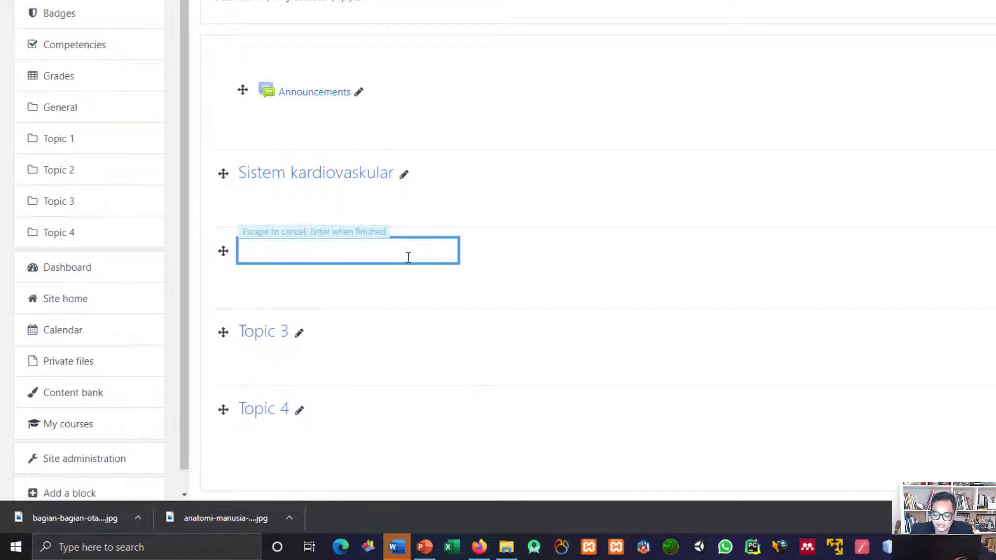
pyautogui.write('Sistem ')
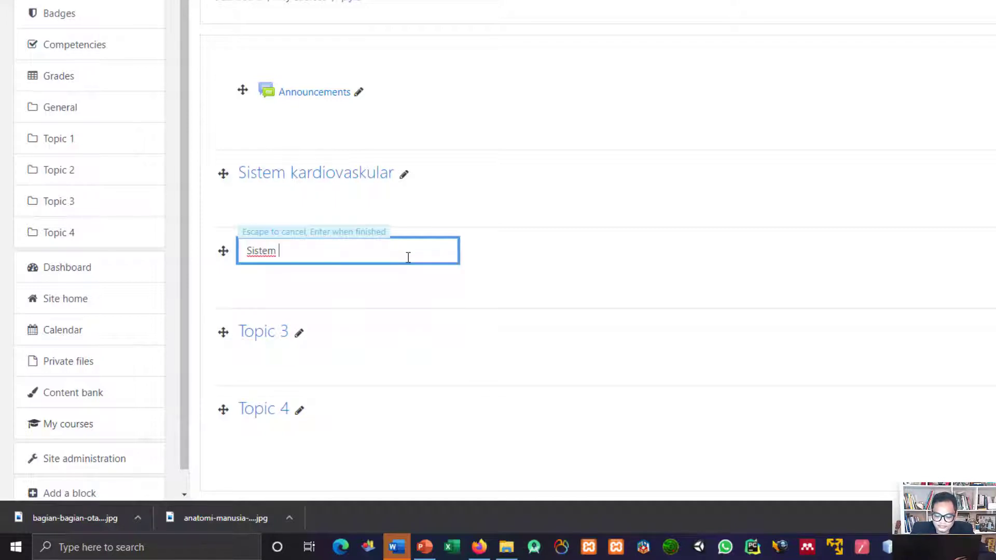
pyautogui.write('Pencernaan')
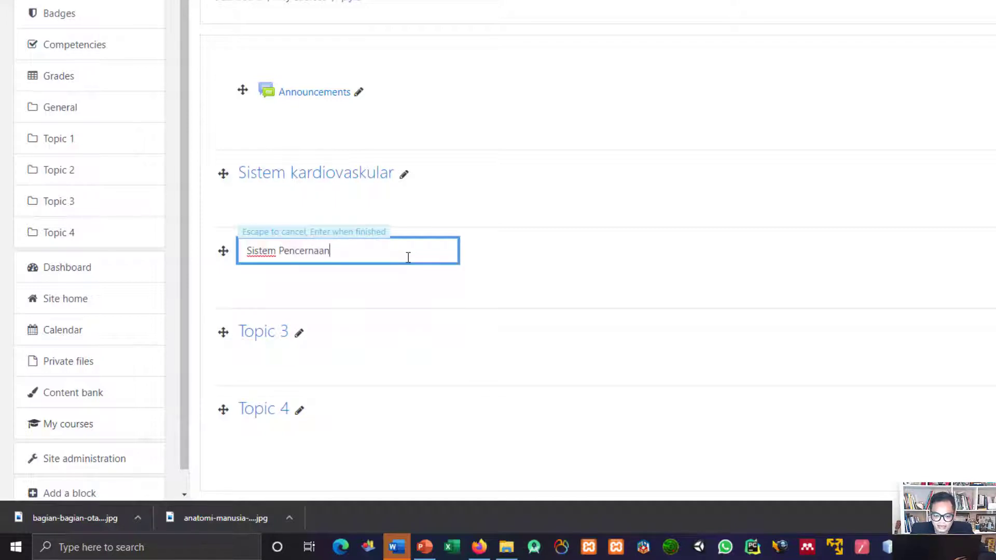
pyautogui.press('Return')
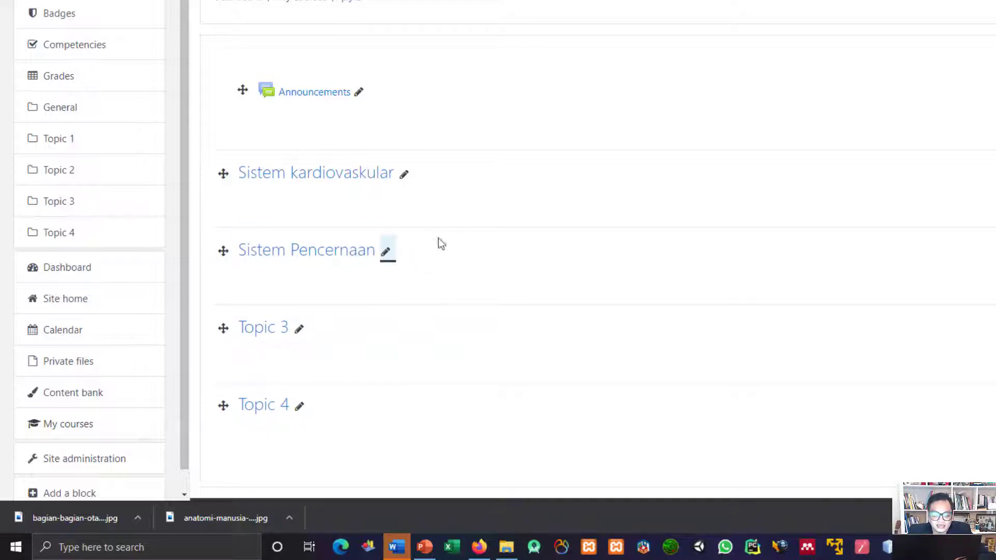
# Reopen the second topic's name, retype its ending so it reads "Sistem Pencernaan", and save it
pyautogui.click(387, 254)
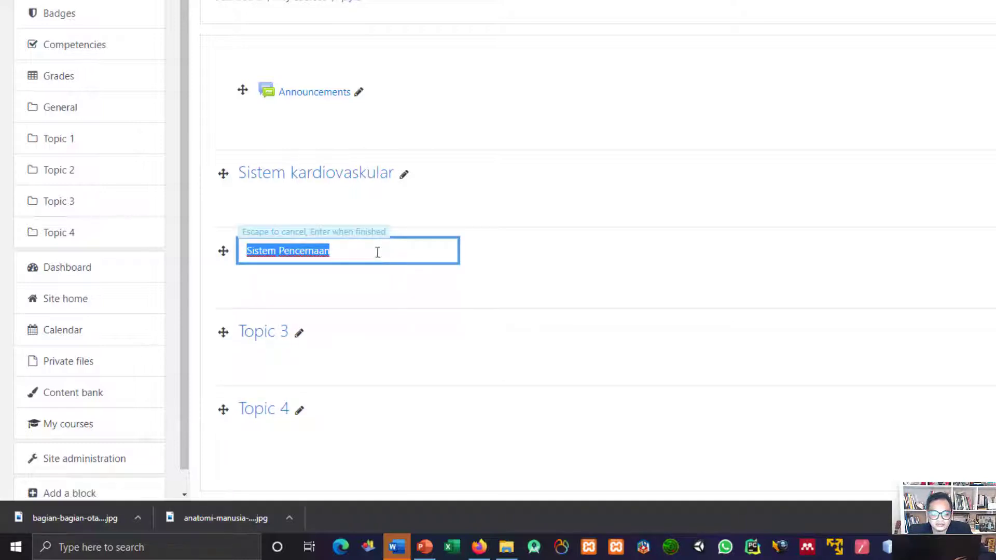
pyautogui.click(363, 246)
pyautogui.press('BackSpace')
pyautogui.press('BackSpace')
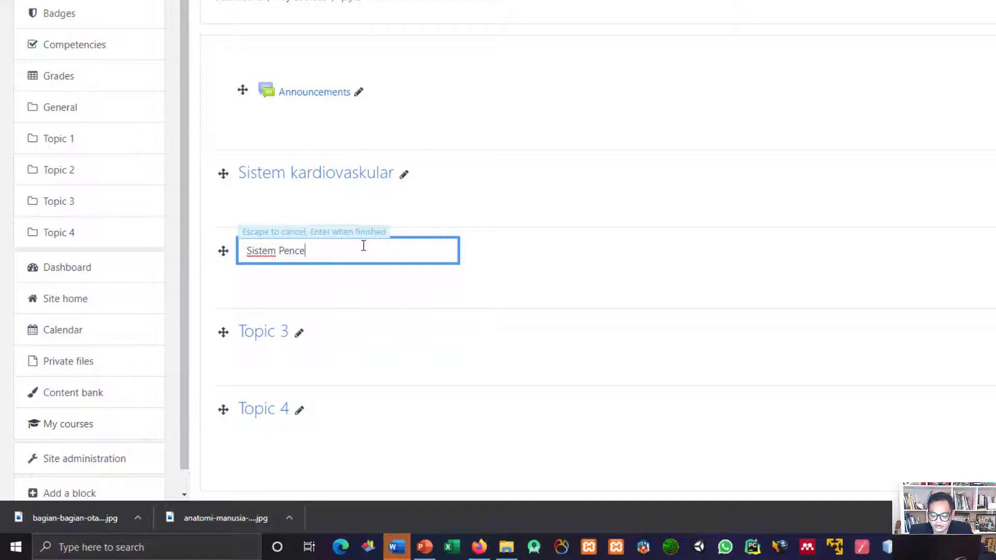
pyautogui.write('naan')
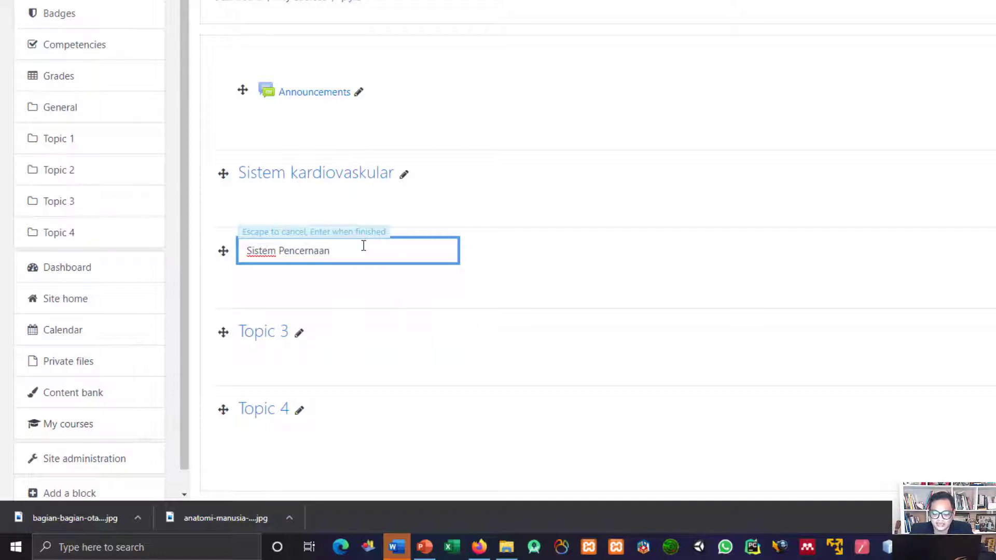
pyautogui.press('Return')
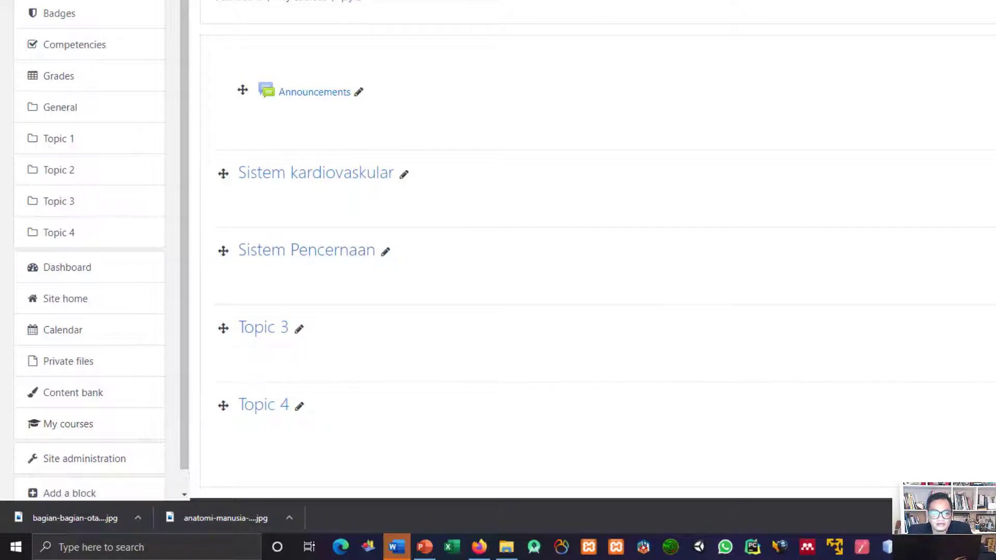
# Check the Wikipedia list for the third body system and rename Topic 3 as "Sistem Endokrin"
pyautogui.hotkey('alt', 'Tab')
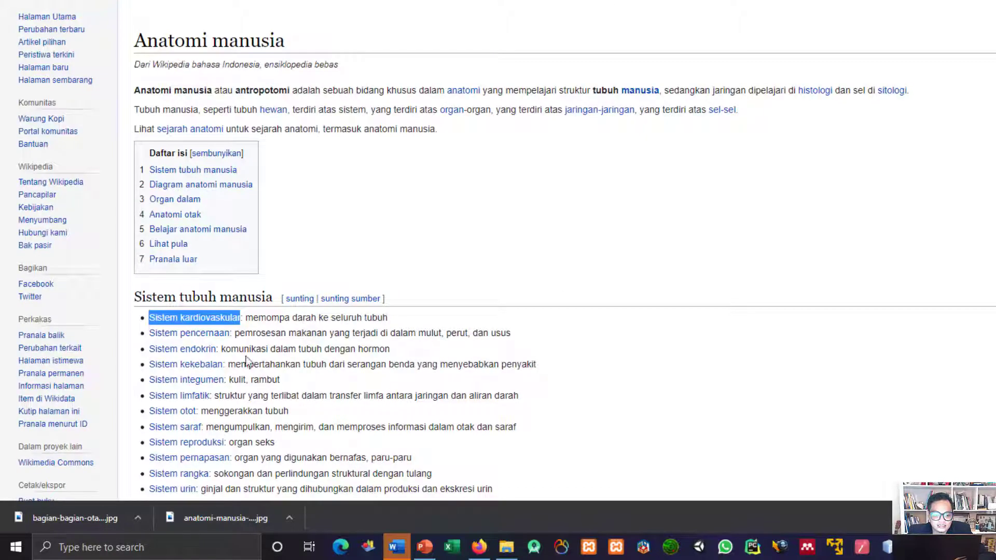
pyautogui.hotkey('alt', 'Tab')
pyautogui.click(300, 328)
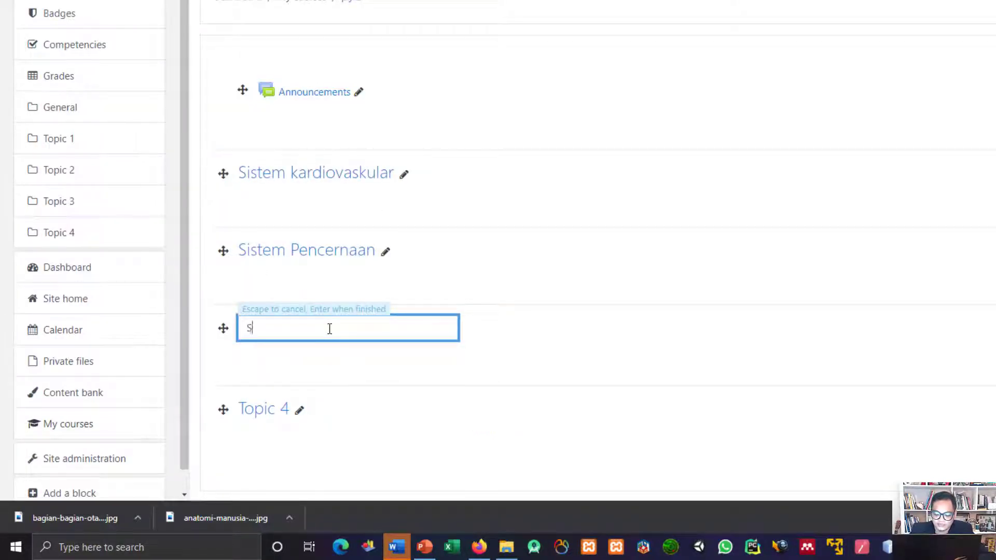
pyautogui.write('Sistem End')
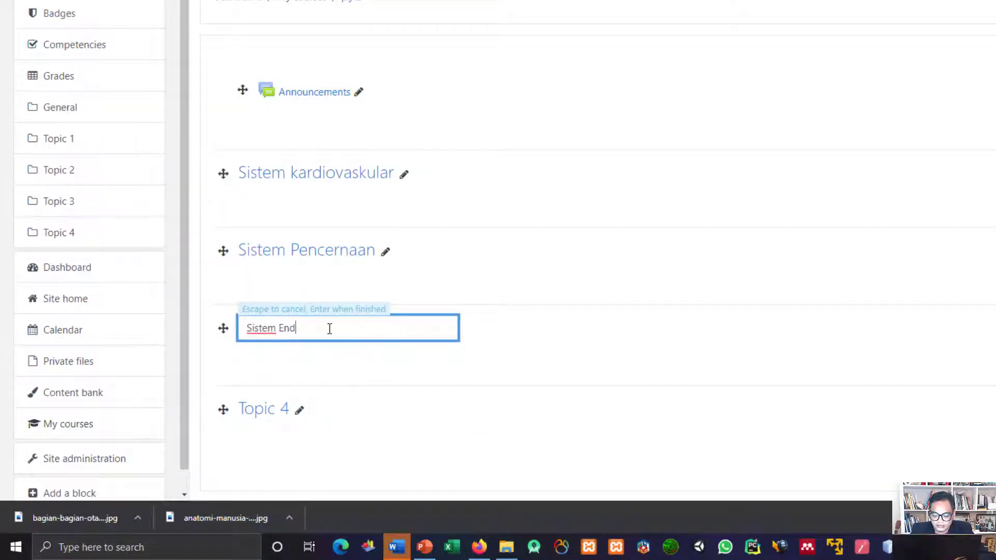
pyautogui.write('okrin')
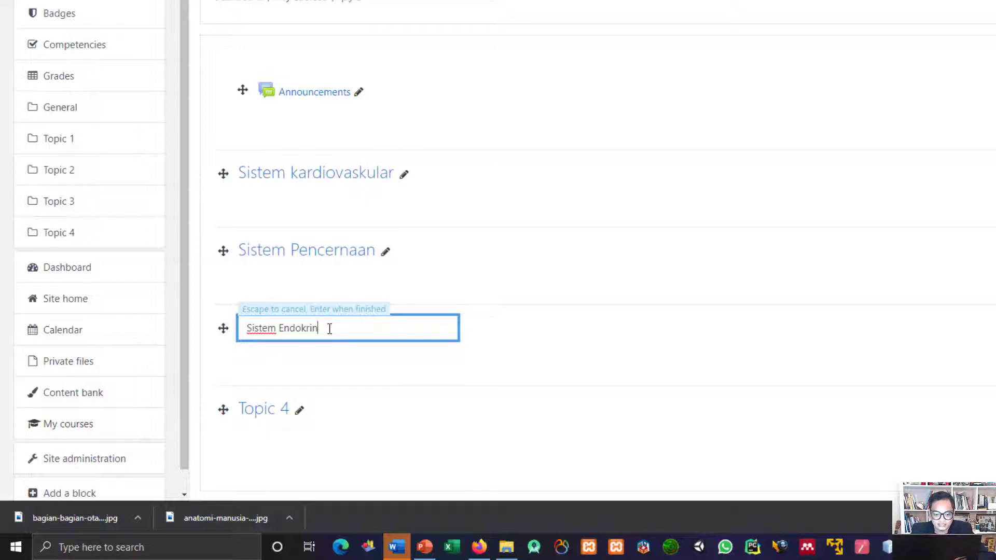
pyautogui.press('Return')
# Check the Wikipedia list for the fourth body system and rename Topic 4 as "Sistem Kekebalan"
pyautogui.hotkey('ctrl', 'Tab')
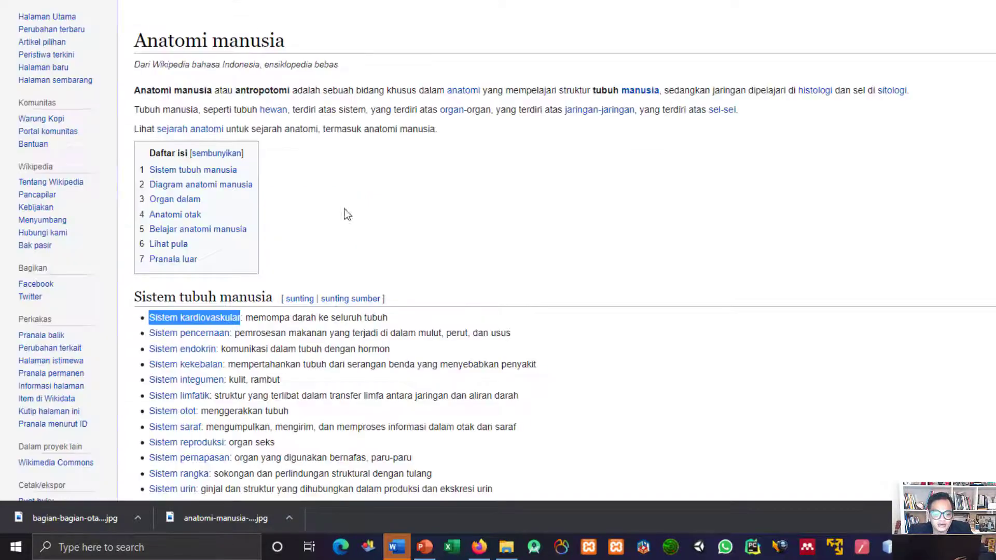
pyautogui.hotkey('ctrl', 'shift', 'Tab')
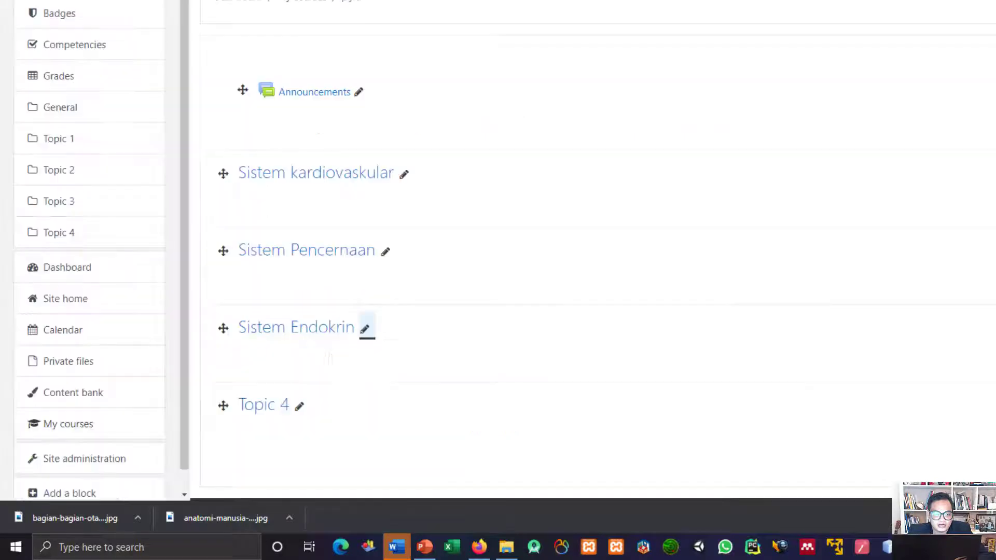
pyautogui.click(299, 407)
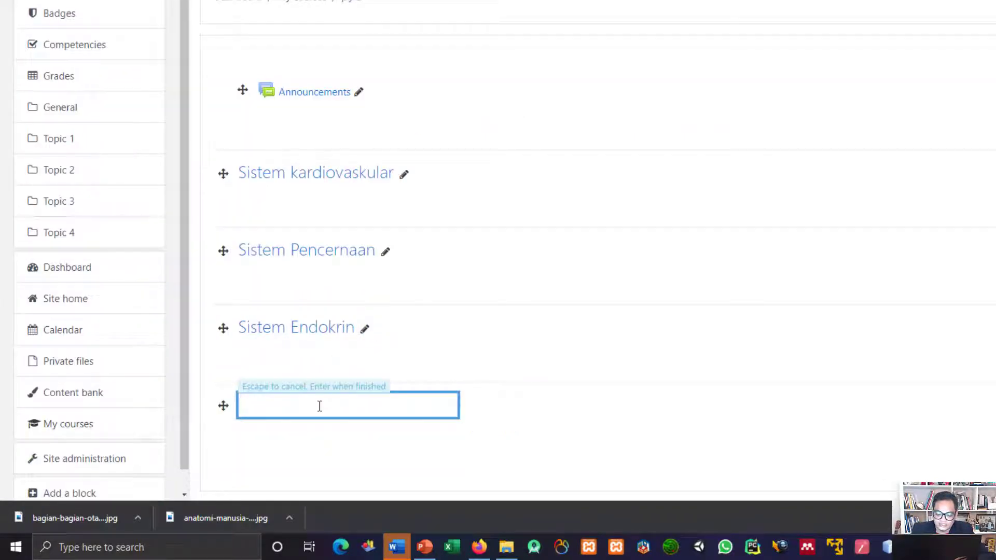
pyautogui.write('Sistem ')
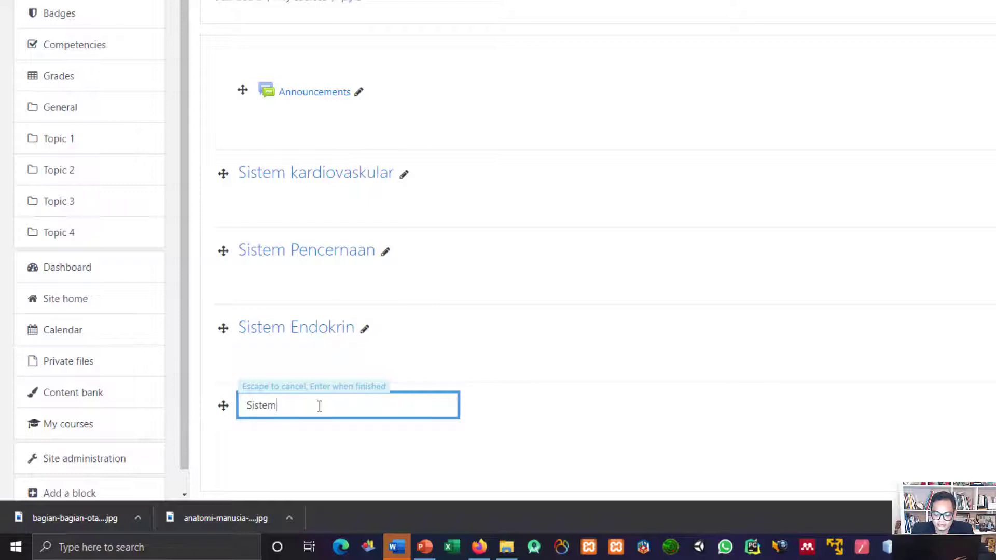
pyautogui.write('Kekebalan')
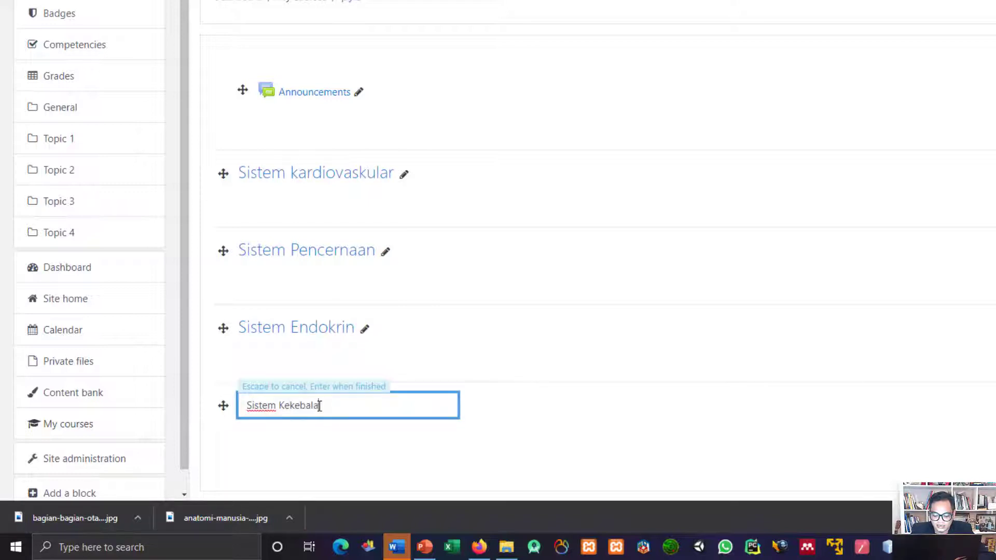
pyautogui.press('Return')
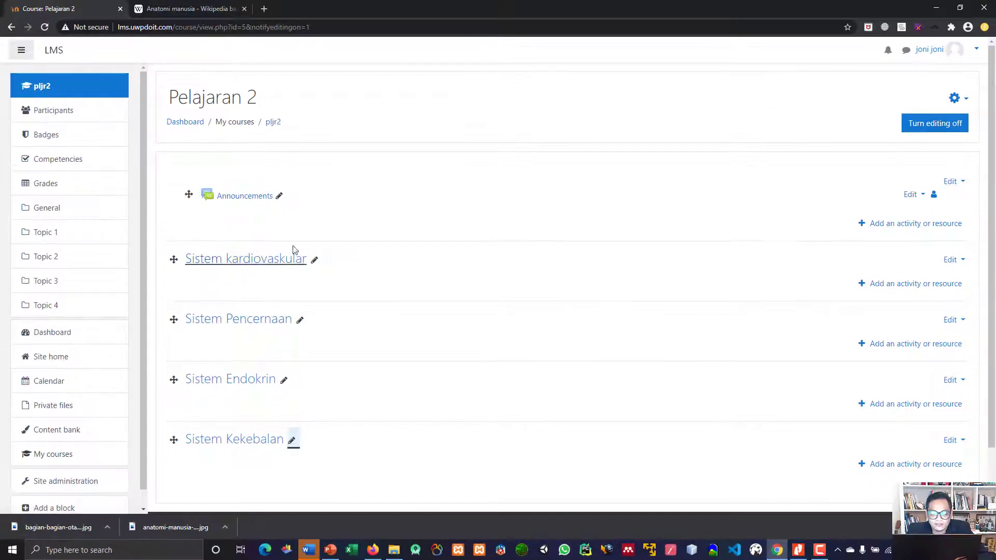
# Add 2 new topic sections at the end of the Pelajaran 2 course
pyautogui.scroll(-1, 318, 378)
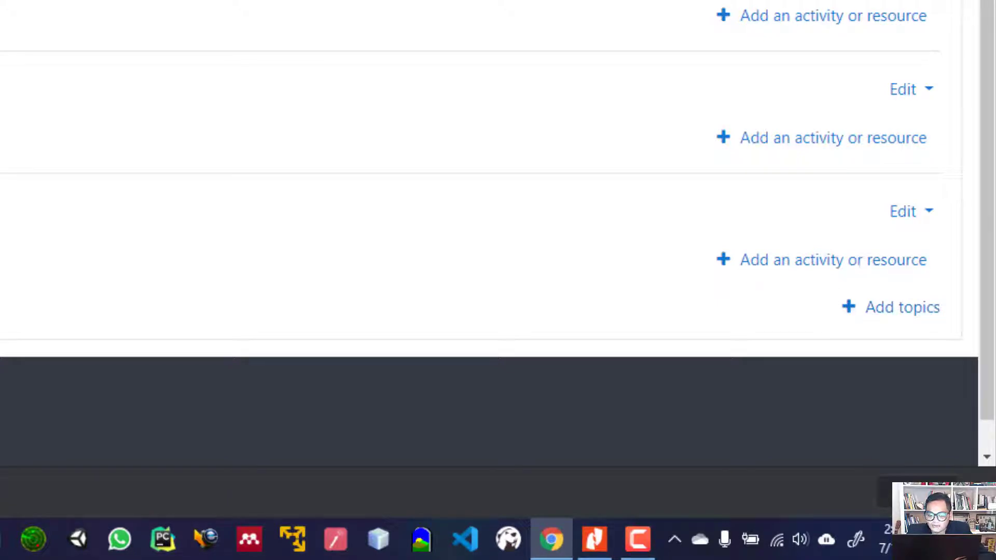
pyautogui.click(921, 308)
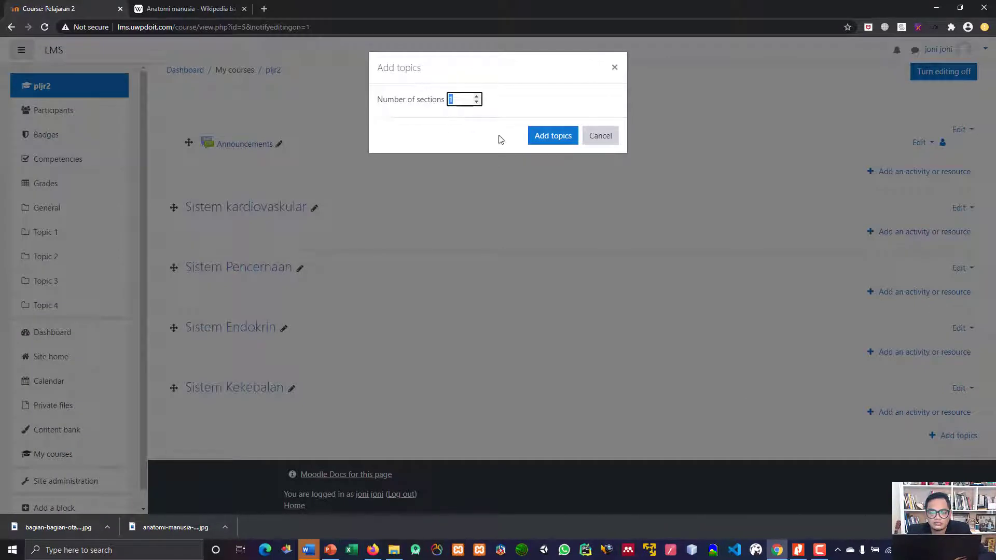
pyautogui.click(477, 97)
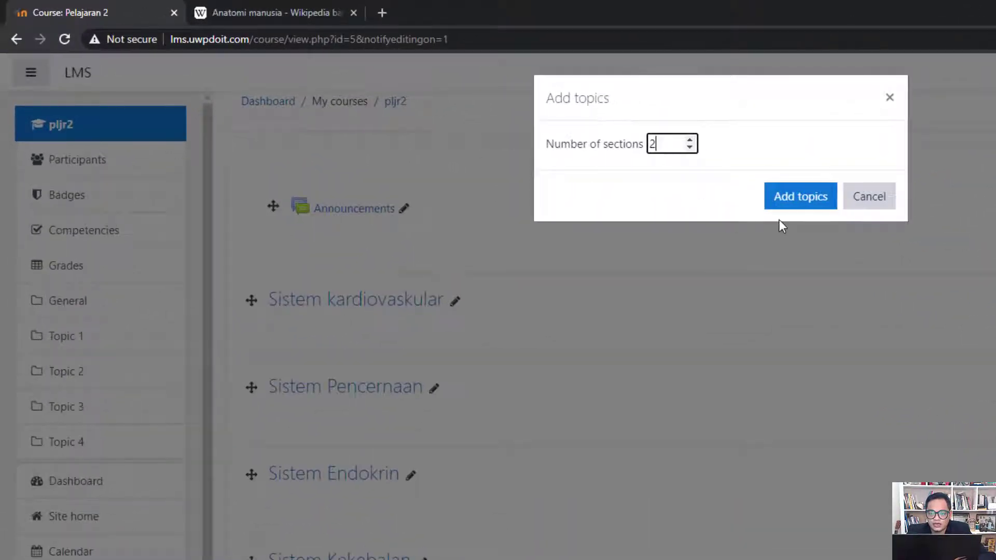
pyautogui.click(799, 200)
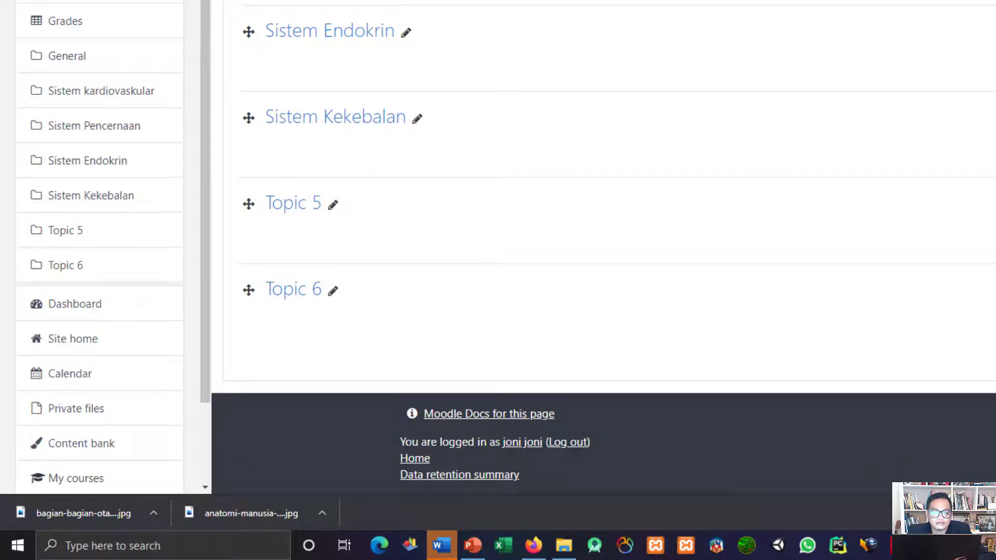
# Copy "Sistem integumen" from the Wikipedia list and rename Topic 5 in the course with it
pyautogui.hotkey('ctrl', 'Tab')
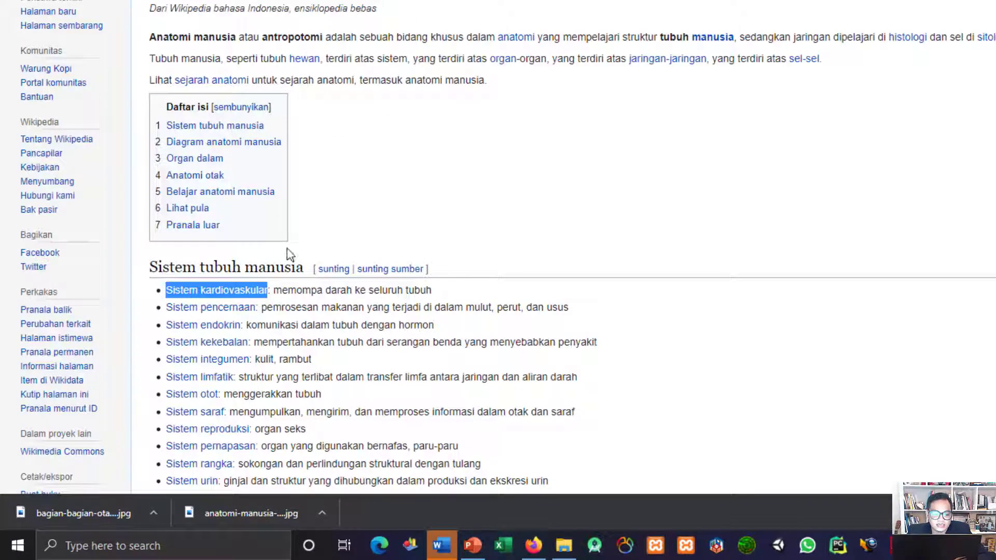
pyautogui.moveTo(228, 382)
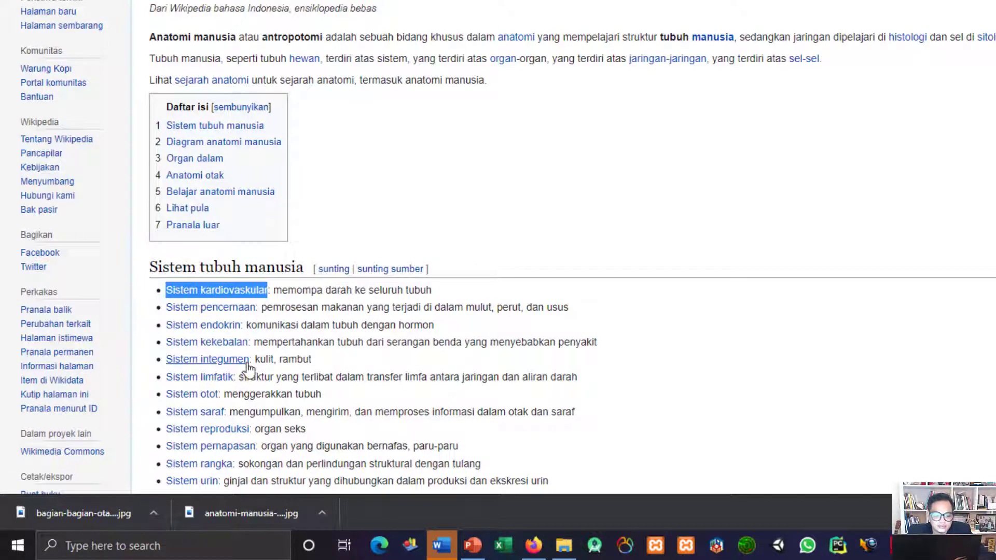
pyautogui.moveTo(249, 359); pyautogui.dragTo(165, 361)
pyautogui.hotkey('ctrl', 'c')
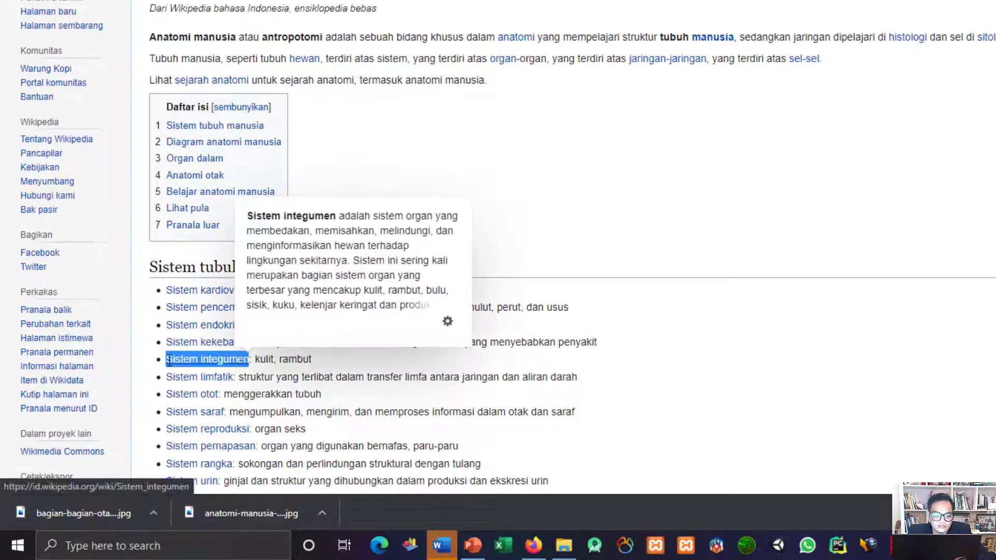
pyautogui.hotkey('ctrl', 'Tab')
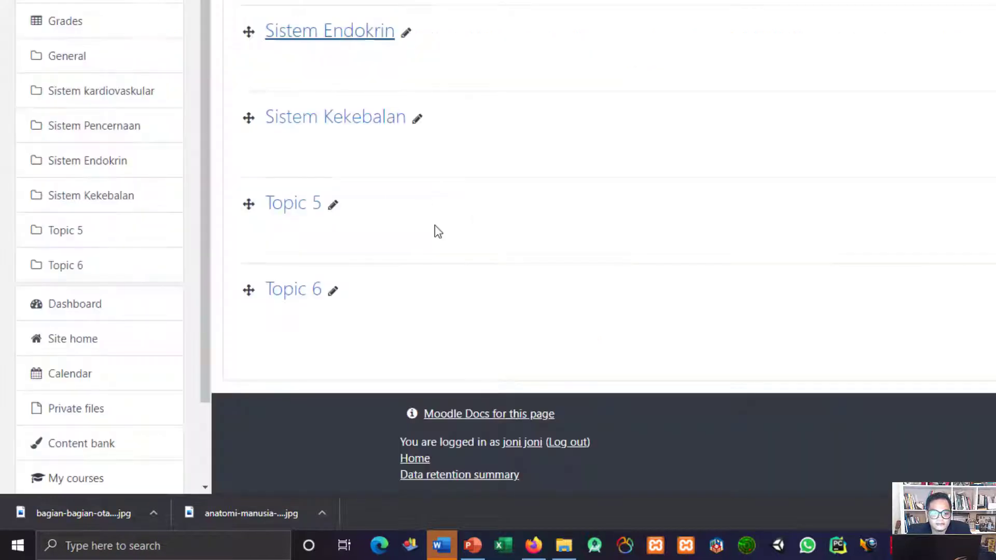
pyautogui.click(336, 204)
pyautogui.hotkey('ctrl', 'v')
pyautogui.press('Return')
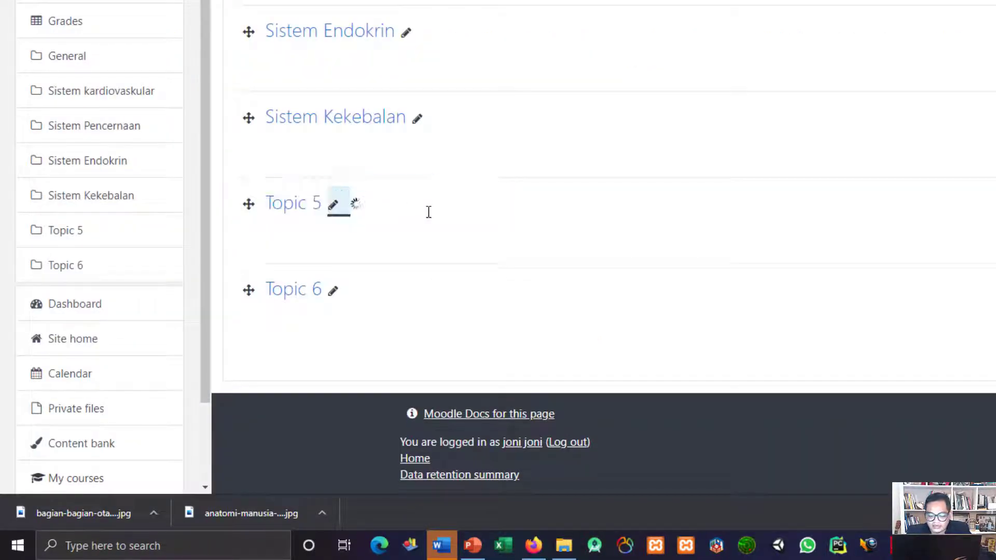
# Copy "Sistem limfatik" from the Wikipedia list and rename Topic 6 in the course with it
pyautogui.hotkey('ctrl', 'Tab')
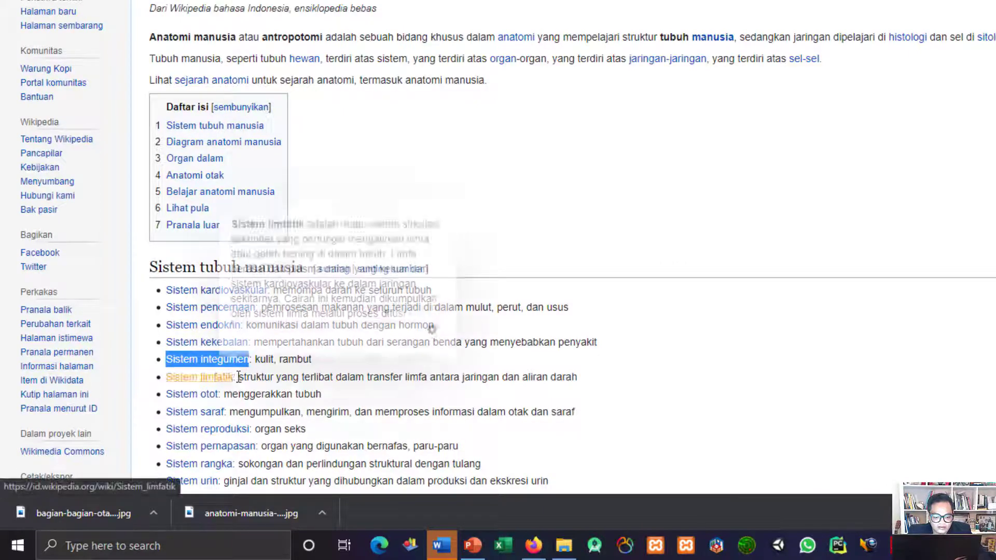
pyautogui.moveTo(235, 378); pyautogui.dragTo(166, 378)
pyautogui.hotkey('ctrl', 'c')
pyautogui.hotkey('ctrl', 'Tab')
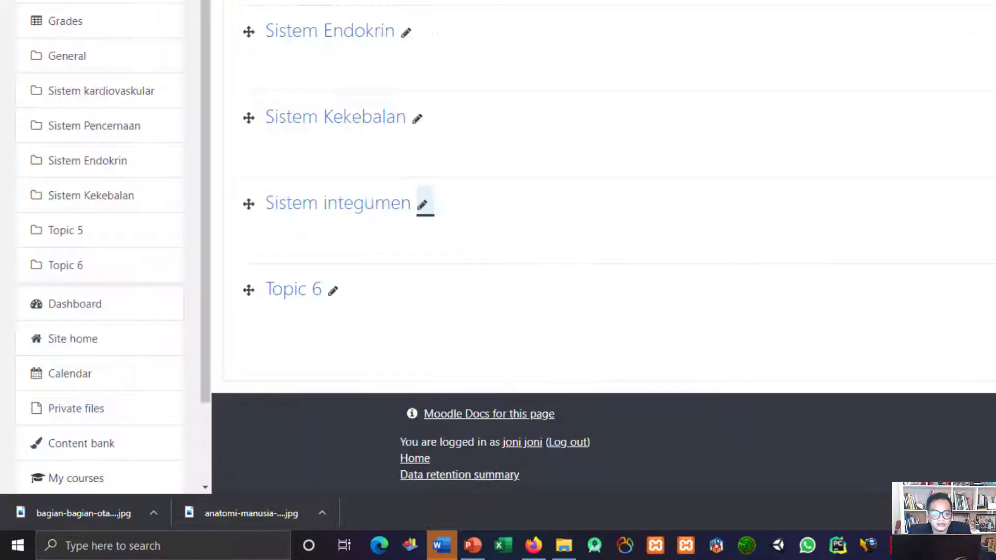
pyautogui.click(331, 290)
pyautogui.hotkey('ctrl', 'v')
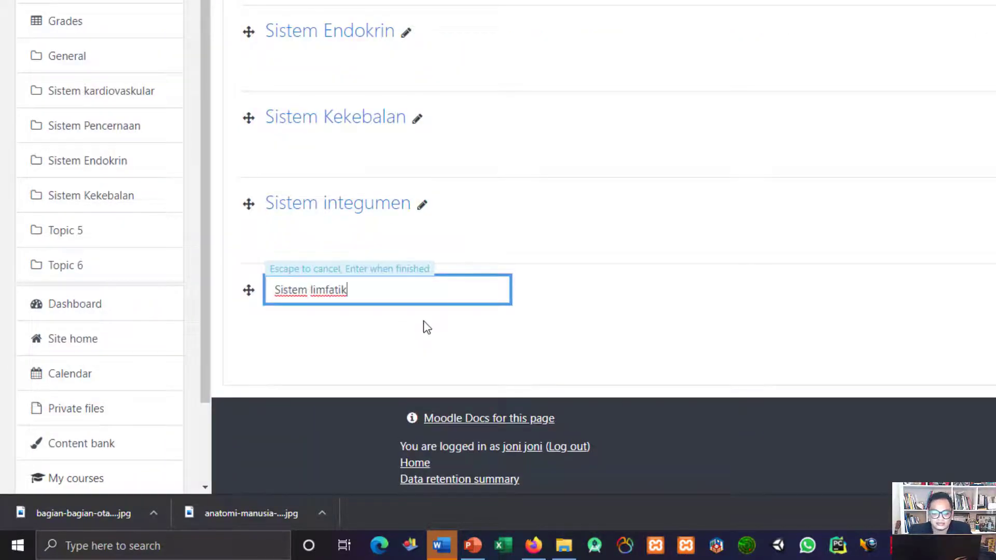
pyautogui.press('Return')
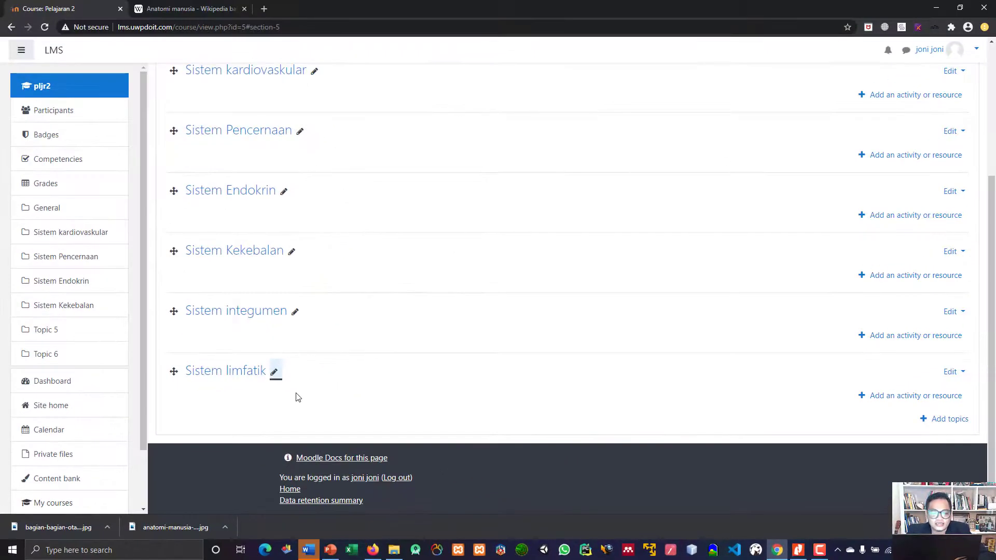
pyautogui.scroll(2, 298, 398)
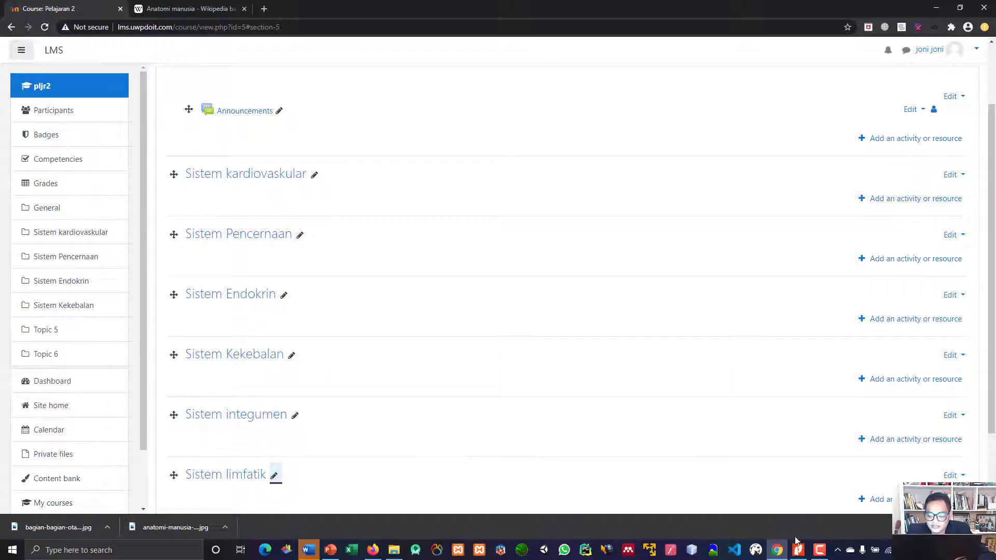
# Switch to PowerPoint and present the RESOURCES/SUMBER slide of workshop moodle.pptx as a slide show
pyautogui.click(331, 550)
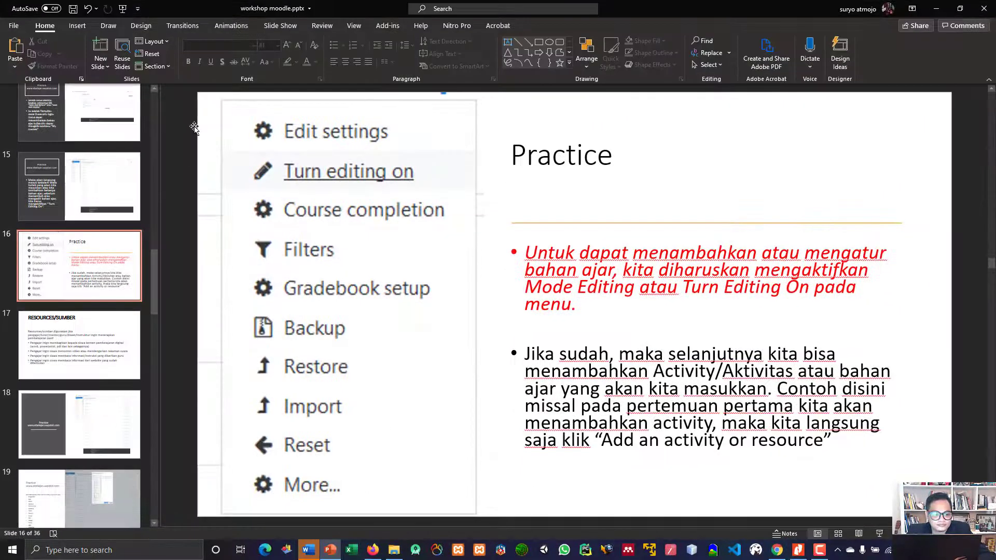
pyautogui.click(87, 333)
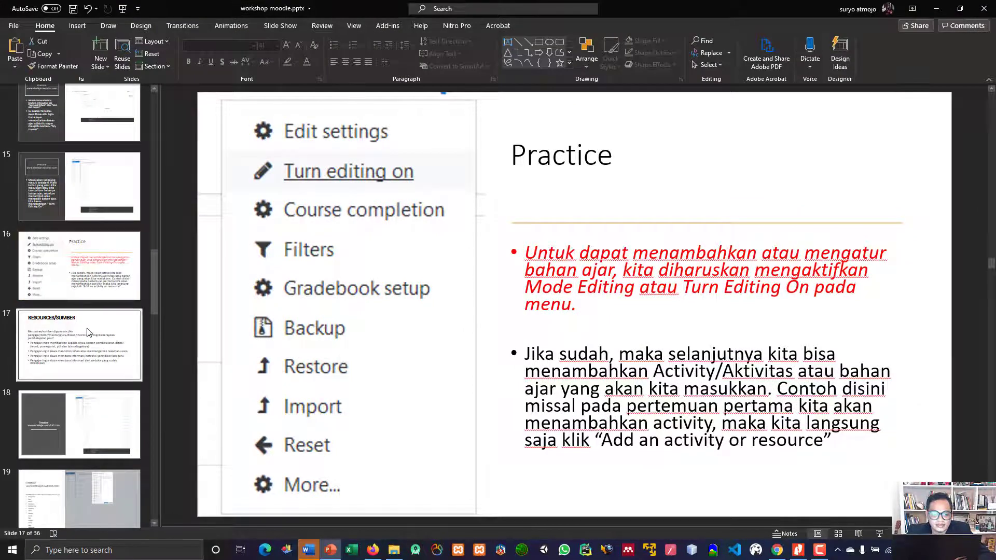
pyautogui.hotkey('shift', 'F5')
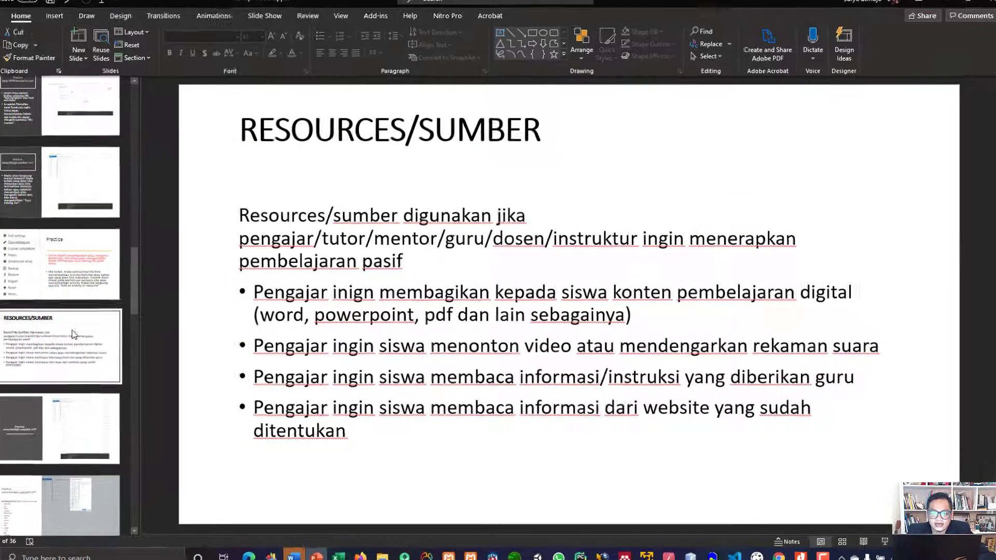
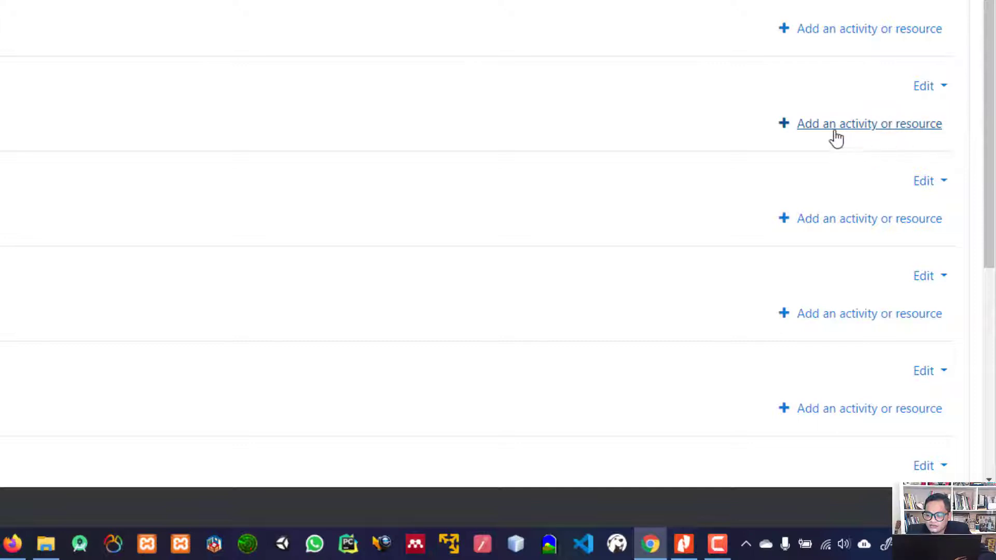
# In the course's Sistem kardiovaskular topic, read the Label resource's description, add a new Label and start editing its label text
pyautogui.click(892, 134)
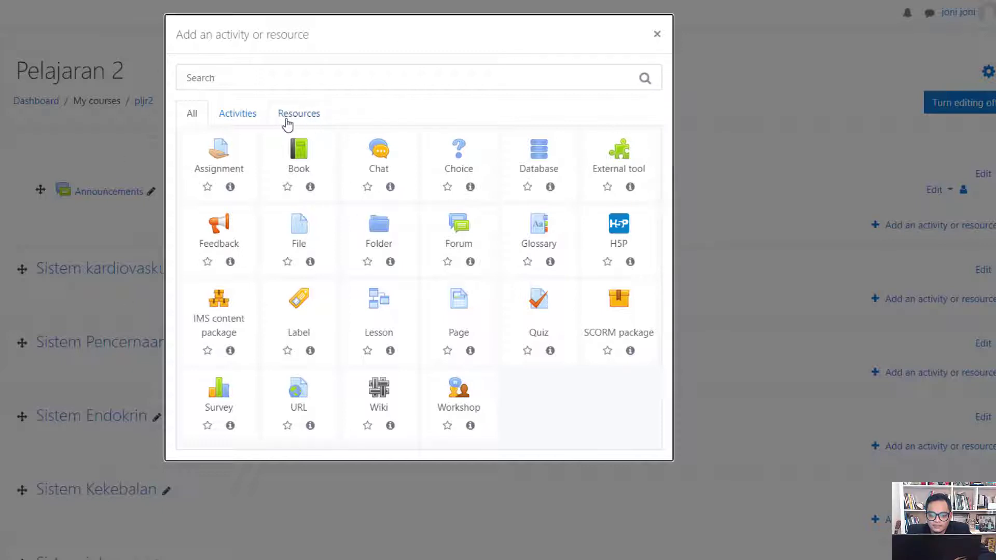
pyautogui.click(307, 120)
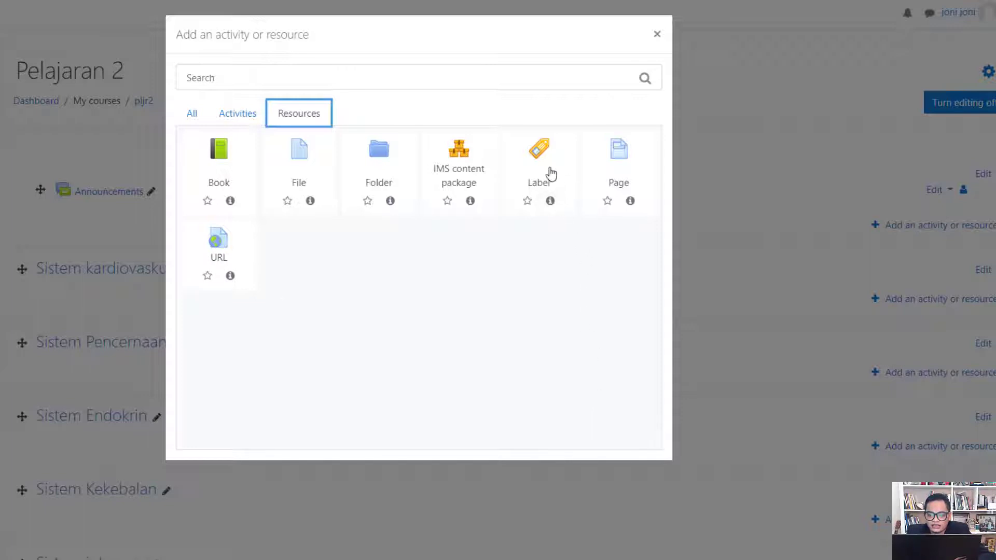
pyautogui.click(550, 203)
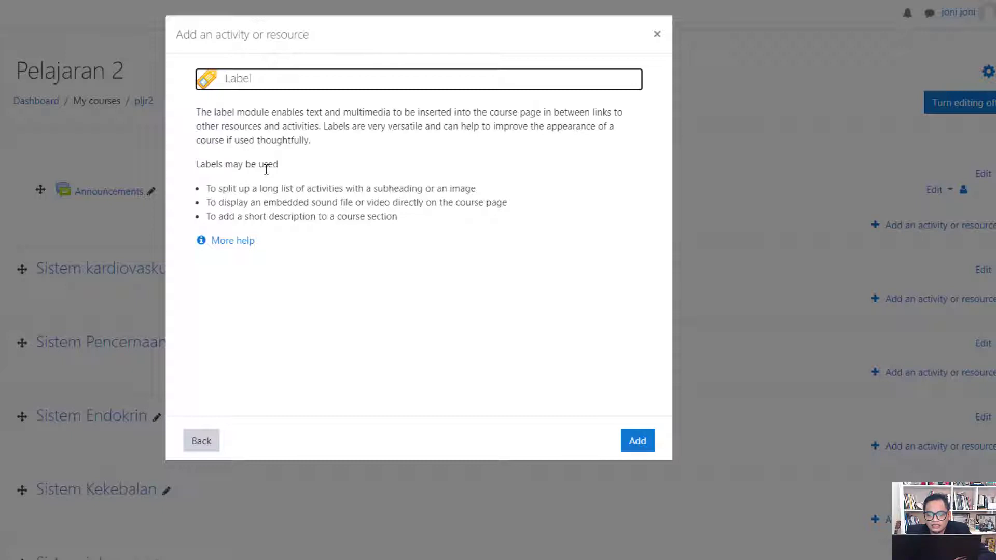
pyautogui.click(642, 447)
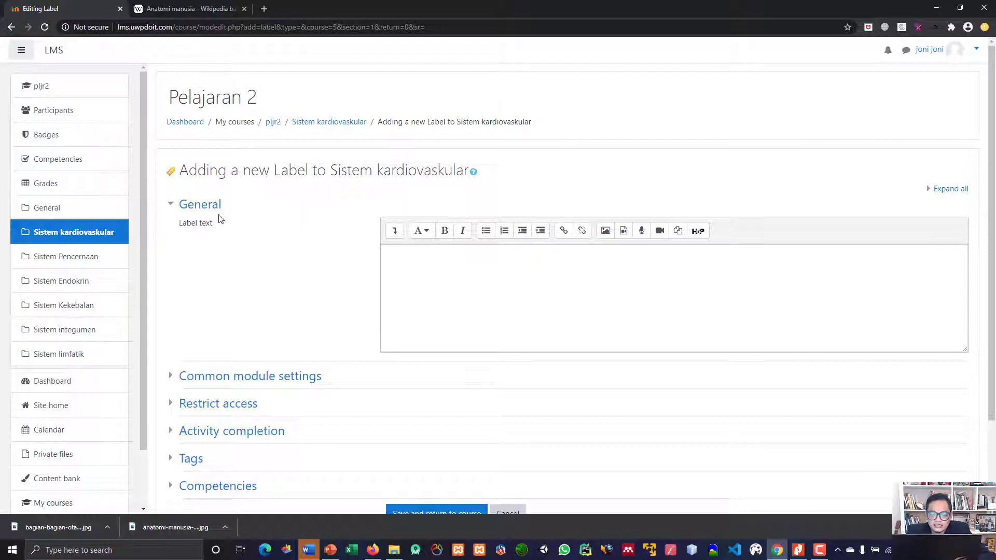
pyautogui.click(427, 264)
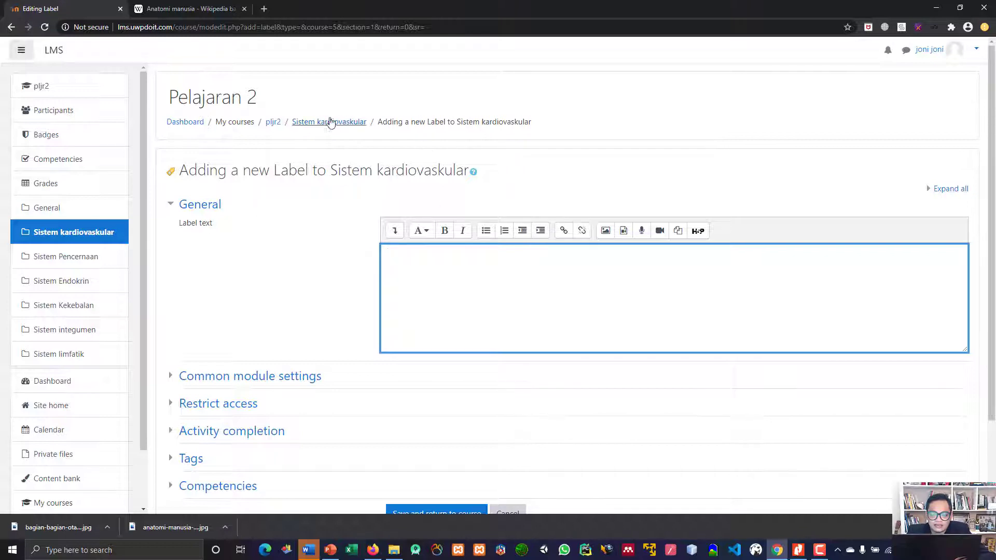
# Open the Sistem kardiovaskular article from the Wikipedia Anatomi manusia list in a separate tab and switch to it
pyautogui.click(167, 14)
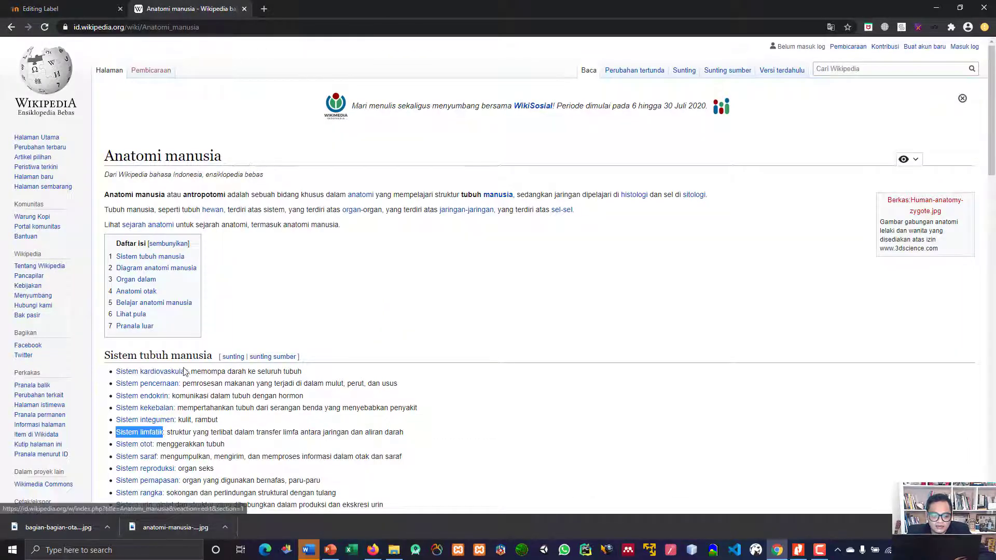
pyautogui.rightClick(165, 371)
pyautogui.click(202, 378)
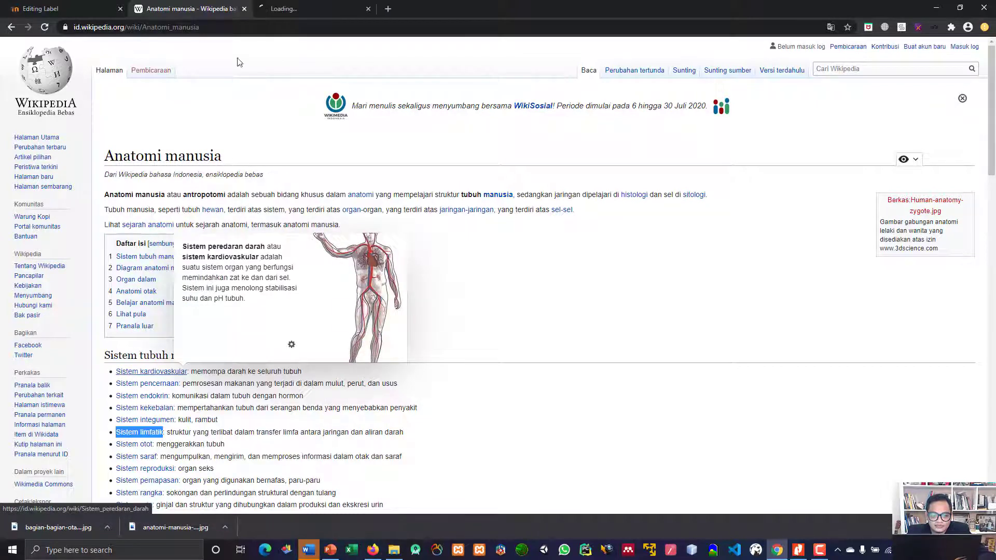
pyautogui.click(289, 9)
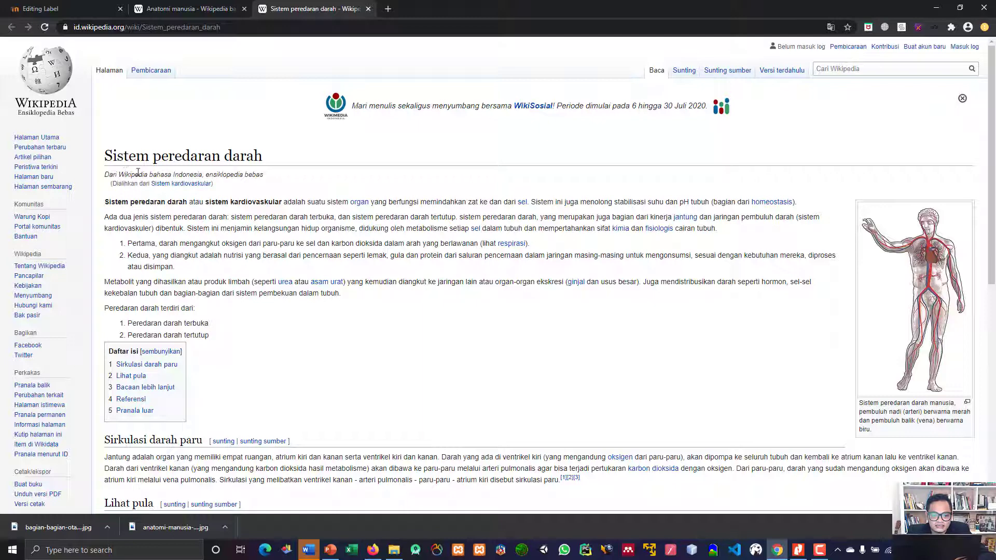
pyautogui.click(190, 9)
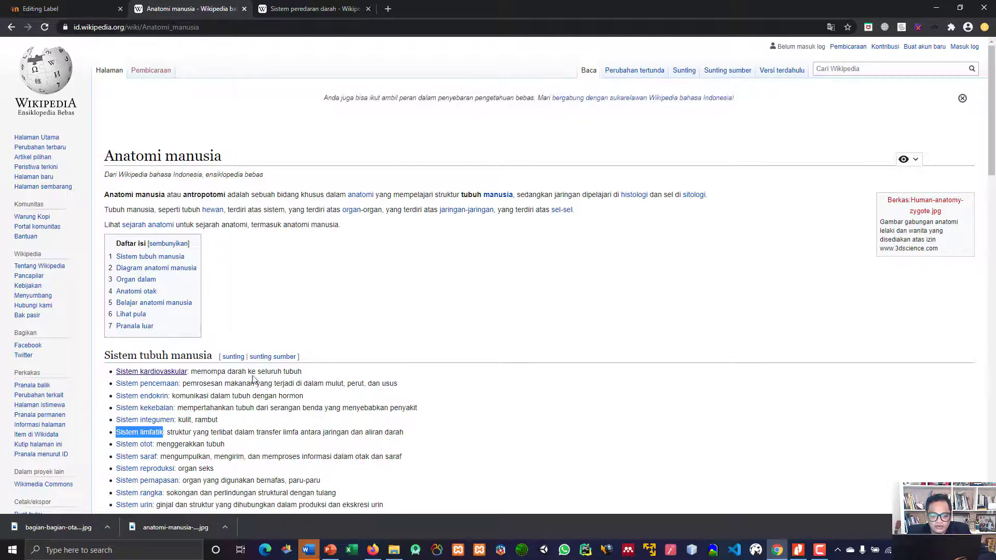
pyautogui.click(311, 8)
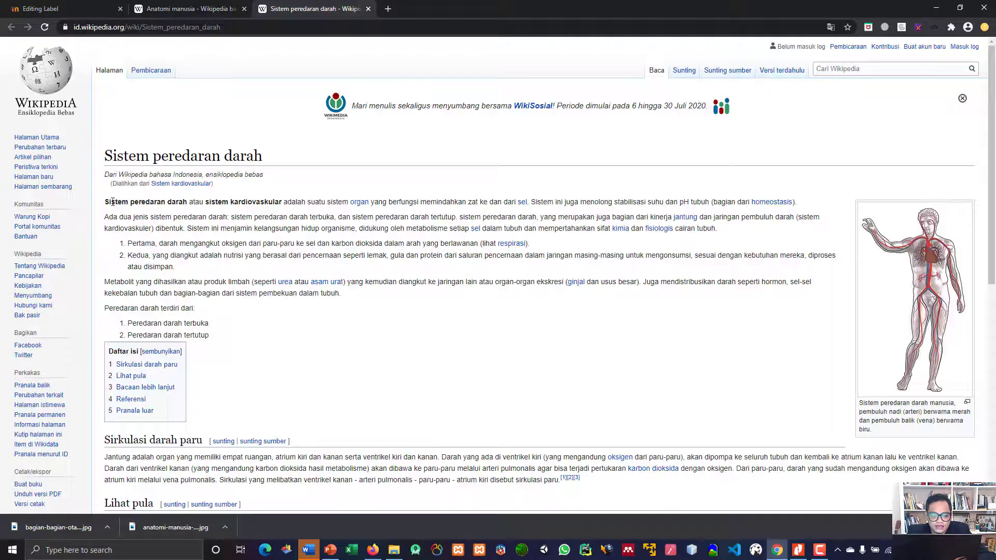
# Copy the Sistem peredaran darah article's introduction through its second numbered point and paste it into the Moodle label text
pyautogui.moveTo(106, 203); pyautogui.dragTo(680, 269)
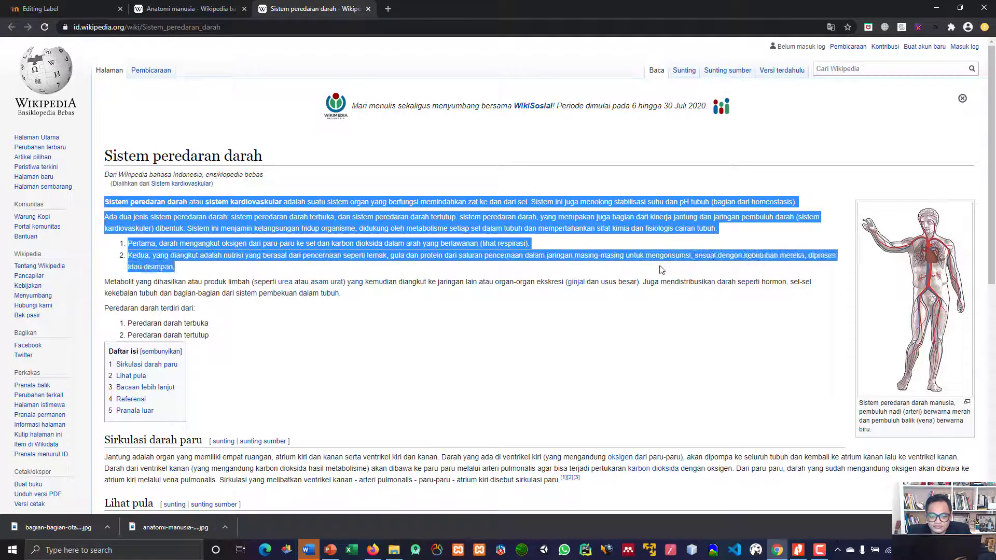
pyautogui.rightClick(566, 257)
pyautogui.click(581, 265)
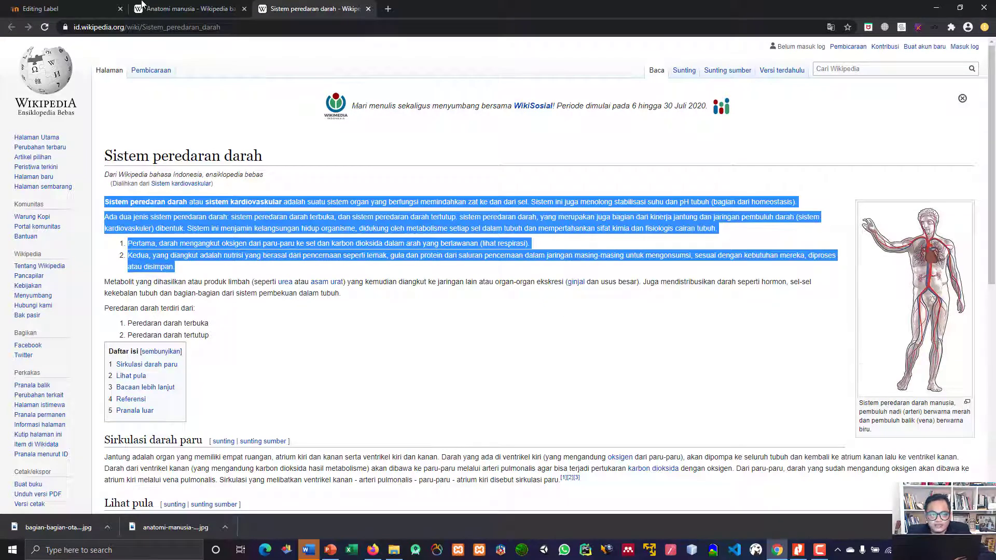
pyautogui.click(77, 9)
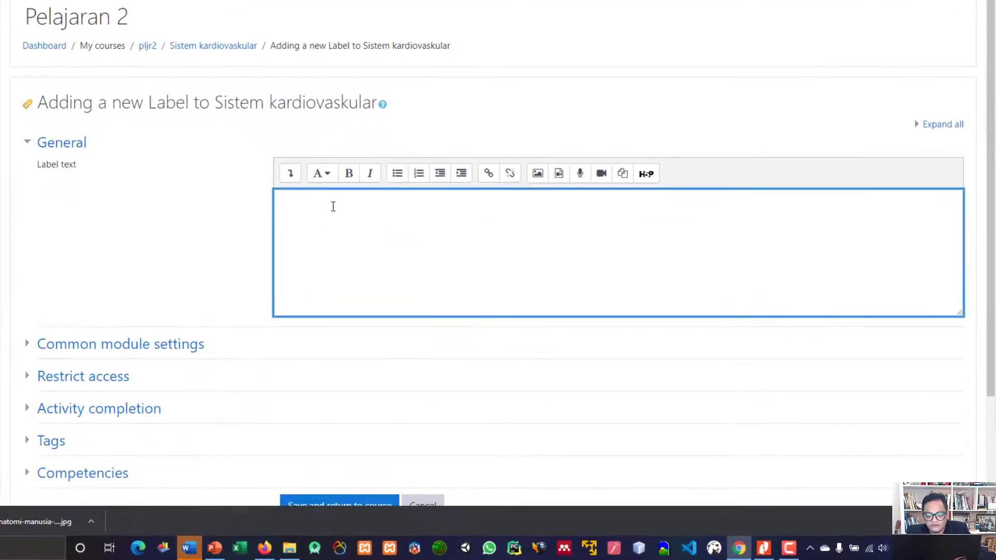
pyautogui.hotkey('ctrl', 'v')
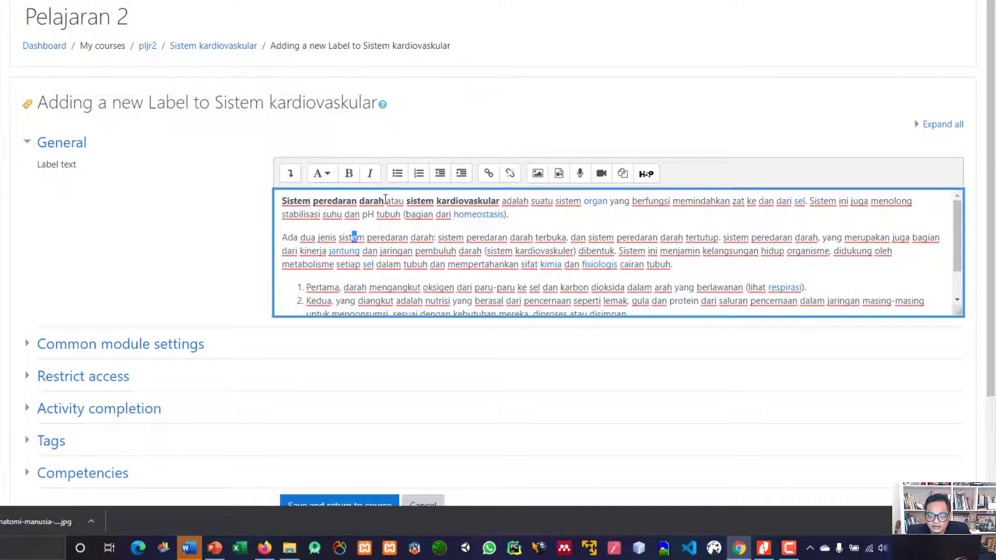
# Try bold and italic formatting on "Sistem peredaran darah" at the start of the label text, toggling each on and off
pyautogui.moveTo(386, 200); pyautogui.dragTo(281, 201)
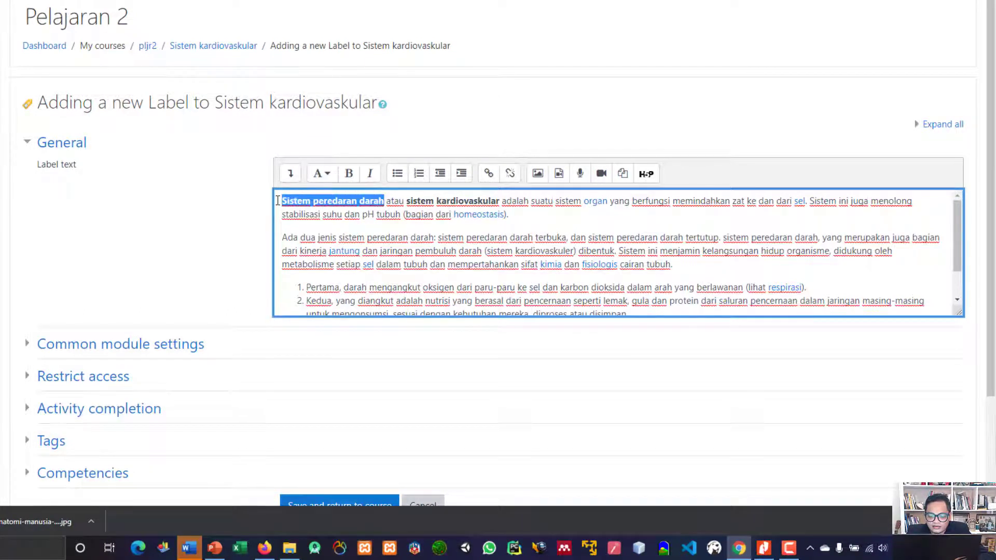
pyautogui.click(350, 175)
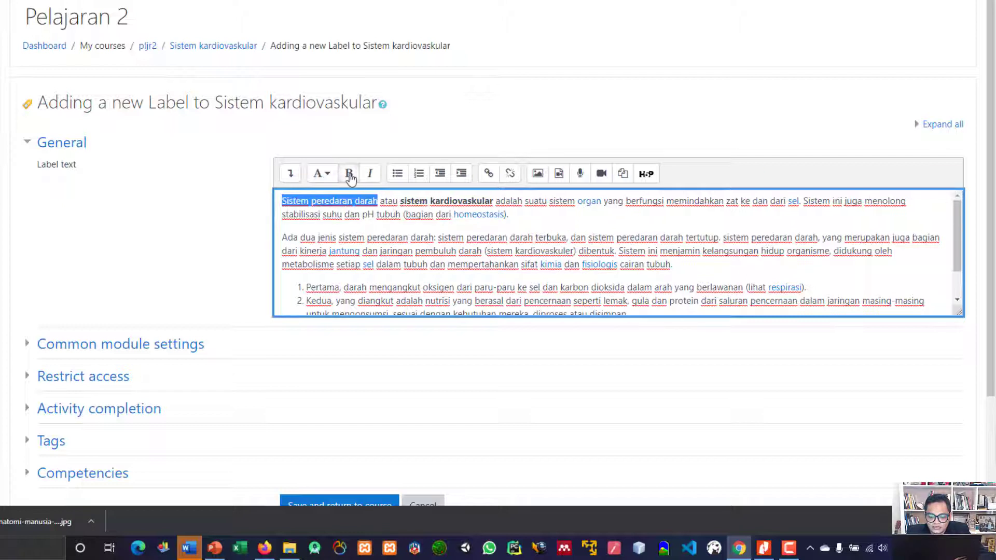
pyautogui.click(350, 175)
pyautogui.click(349, 175)
pyautogui.click(350, 175)
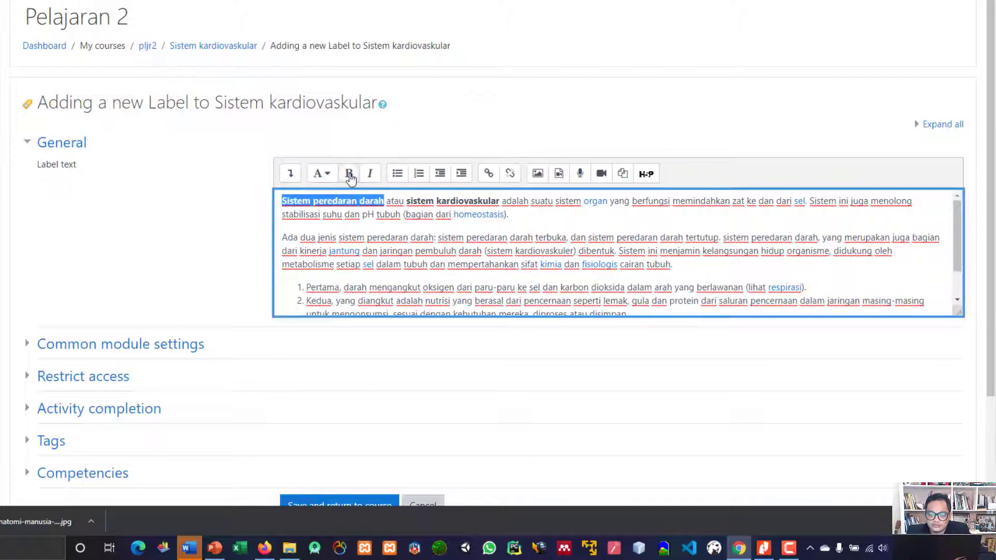
pyautogui.click(351, 177)
pyautogui.click(373, 177)
pyautogui.click(373, 177)
pyautogui.click(373, 177)
pyautogui.click(372, 175)
pyautogui.click(349, 174)
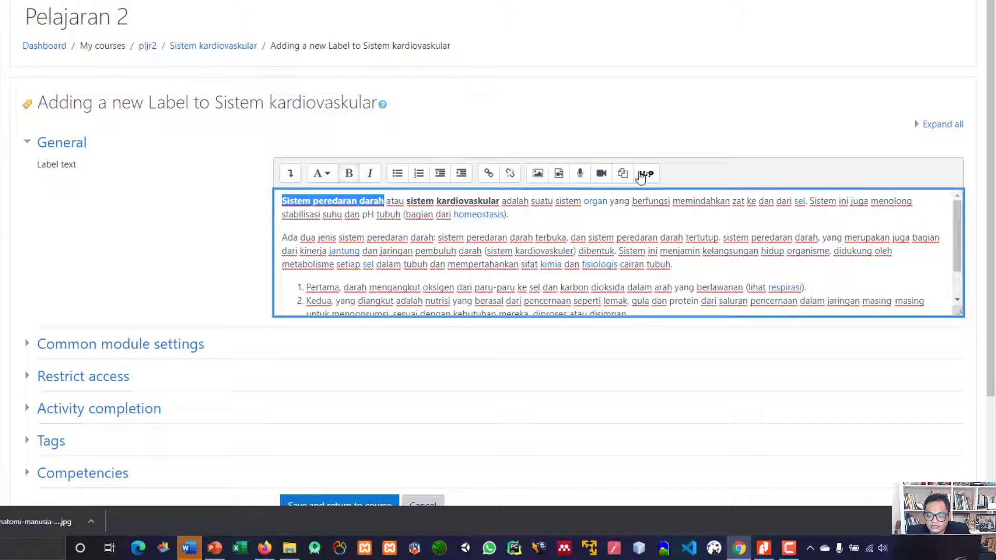
# Try bulleted list, numbered list and indent formatting on the label's first paragraph, reverting each one
pyautogui.click(399, 177)
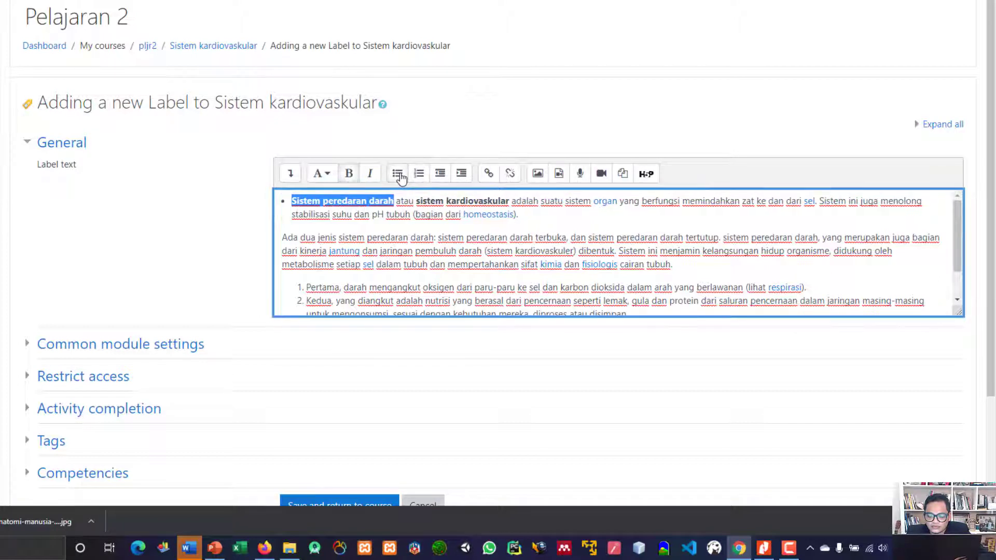
pyautogui.click(400, 176)
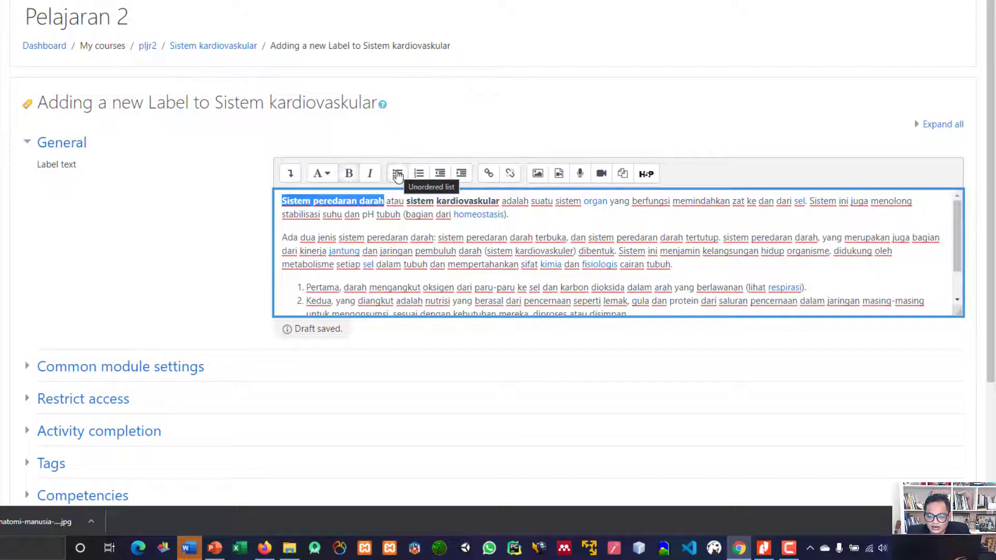
pyautogui.click(398, 177)
pyautogui.click(397, 176)
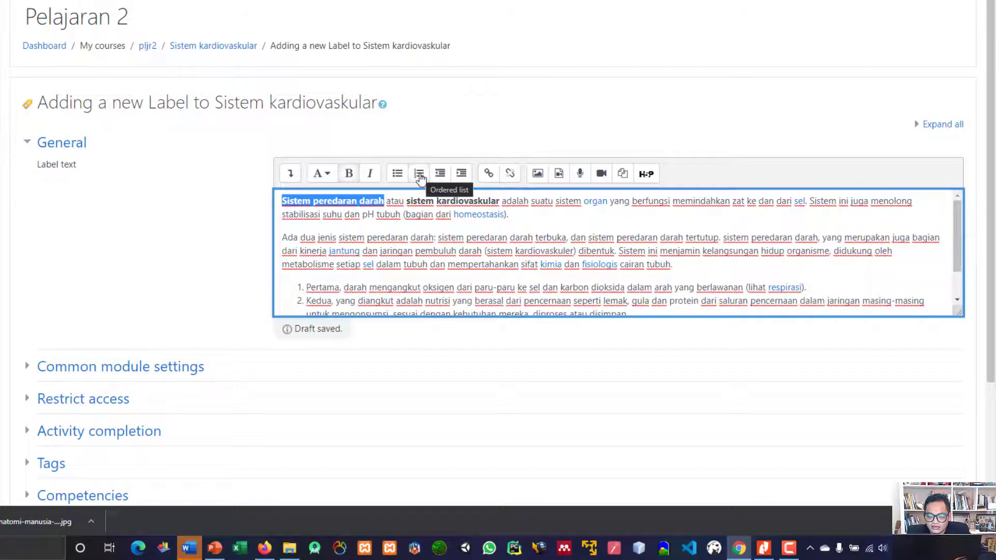
pyautogui.click(420, 177)
pyautogui.click(419, 176)
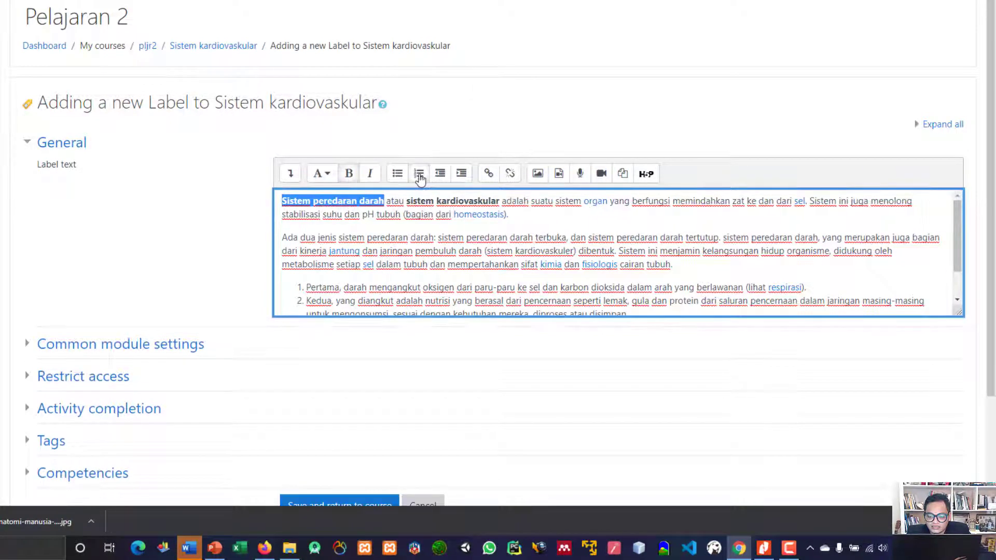
pyautogui.click(462, 175)
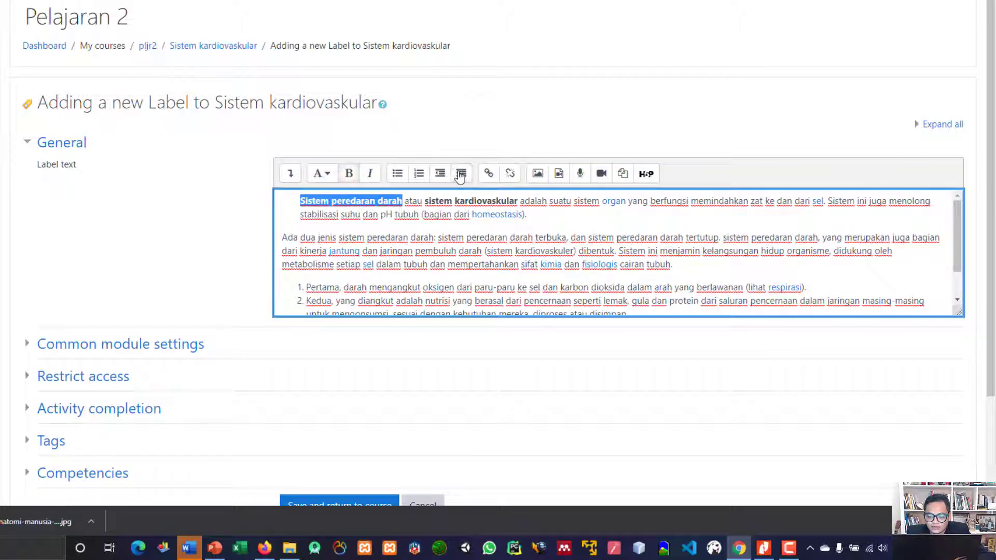
pyautogui.click(440, 175)
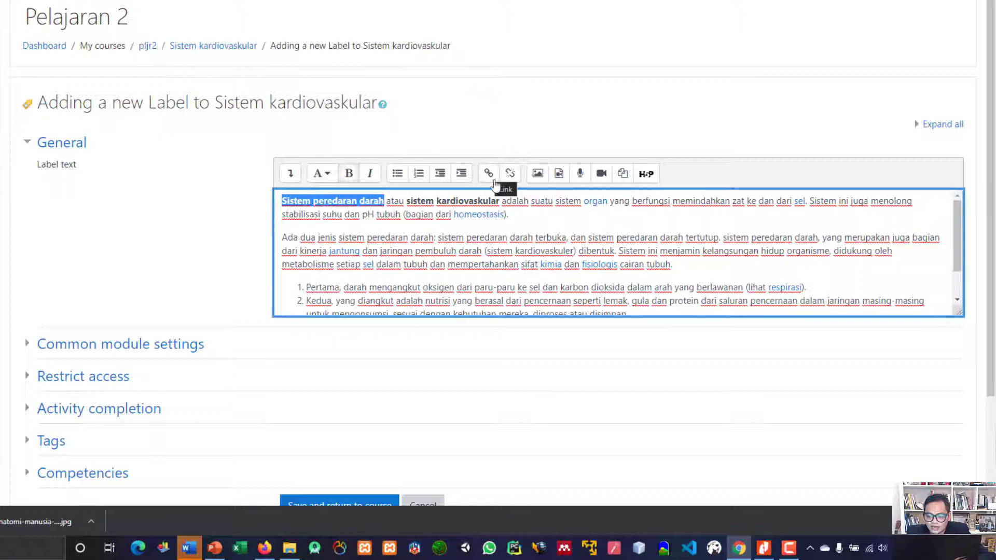
# Link the opening words "Sistem peredaran darah" in the label text to id.wikipedia.org/wiki/Sistem_peredaran_darah, copying the URL from the open article
pyautogui.click(424, 203)
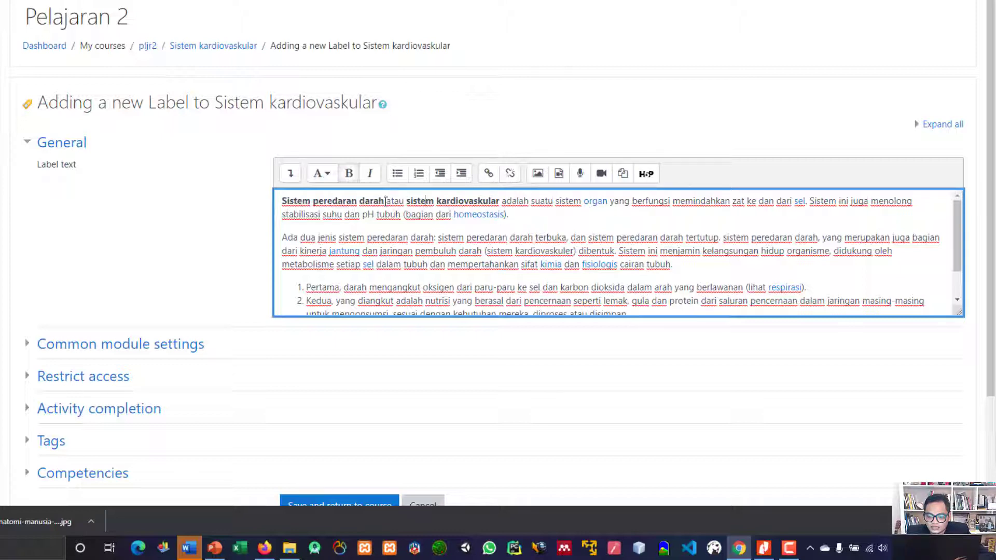
pyautogui.moveTo(386, 201); pyautogui.dragTo(282, 202)
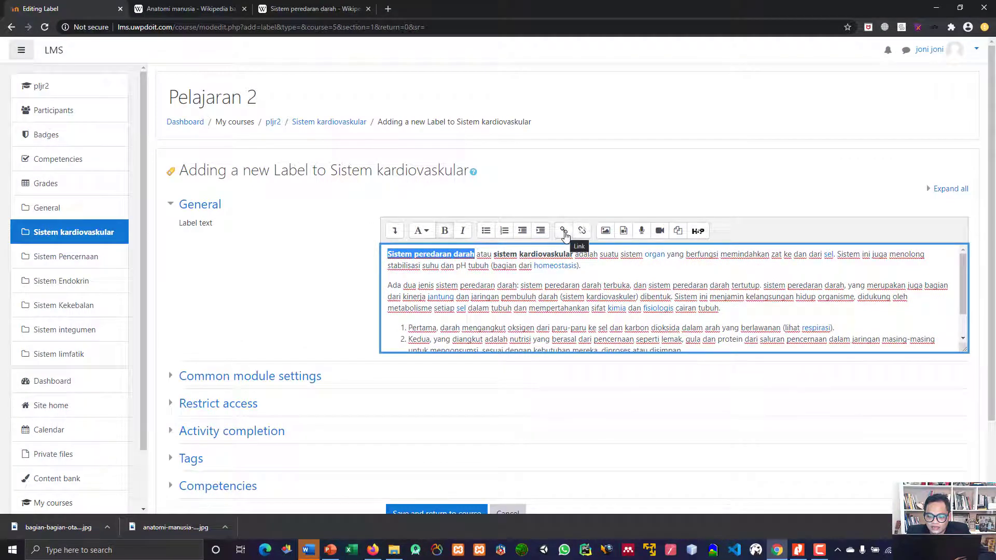
pyautogui.click(564, 231)
pyautogui.click(301, 4)
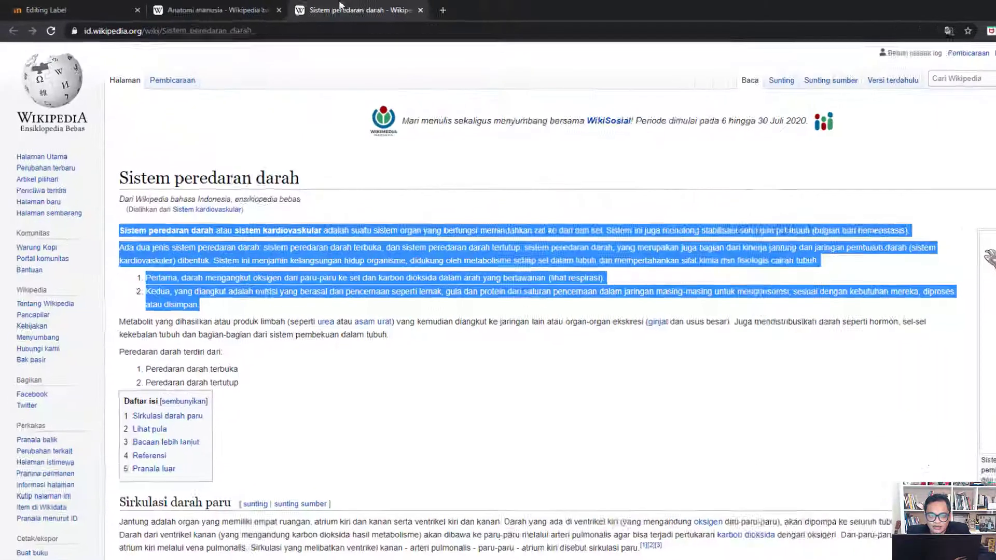
pyautogui.click(218, 27)
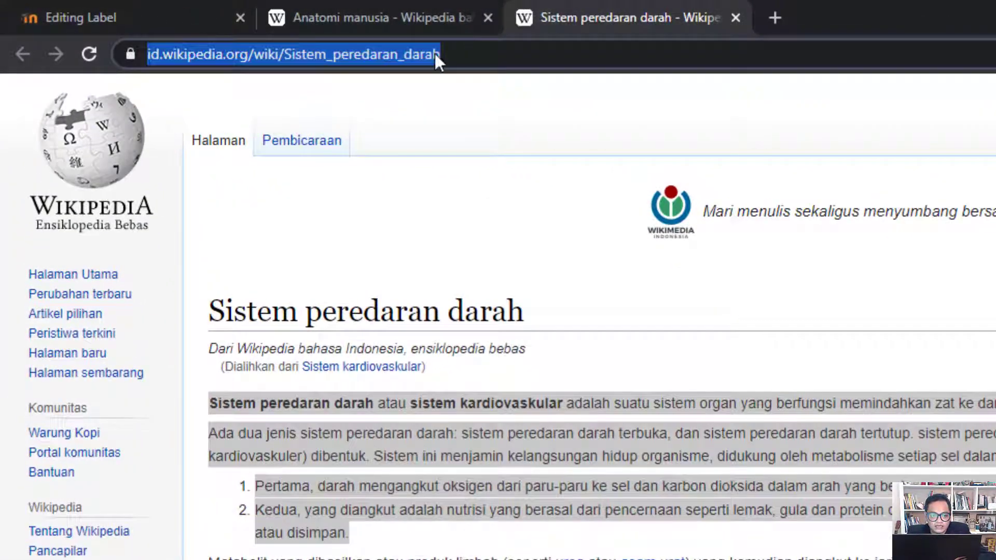
pyautogui.rightClick(434, 54)
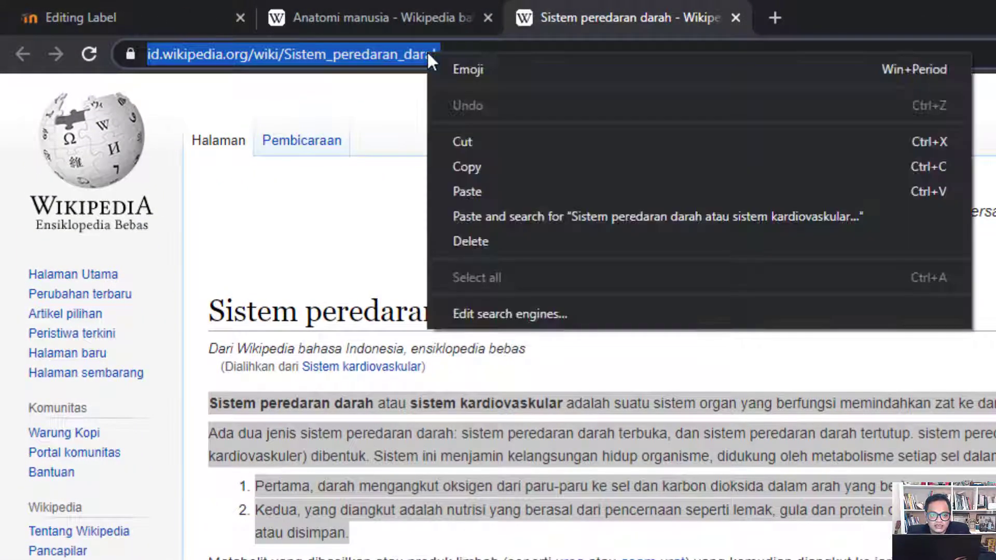
pyautogui.click(469, 164)
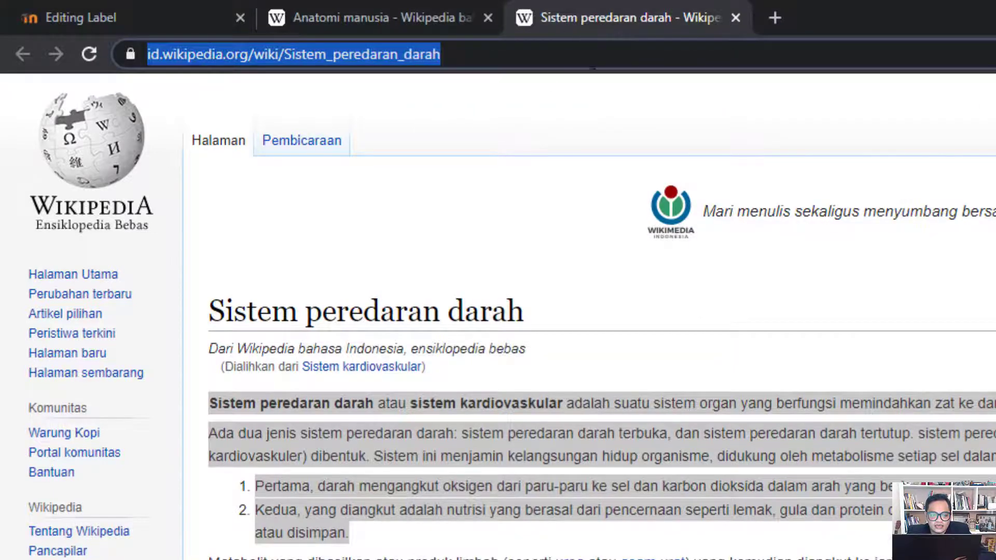
pyautogui.click(130, 11)
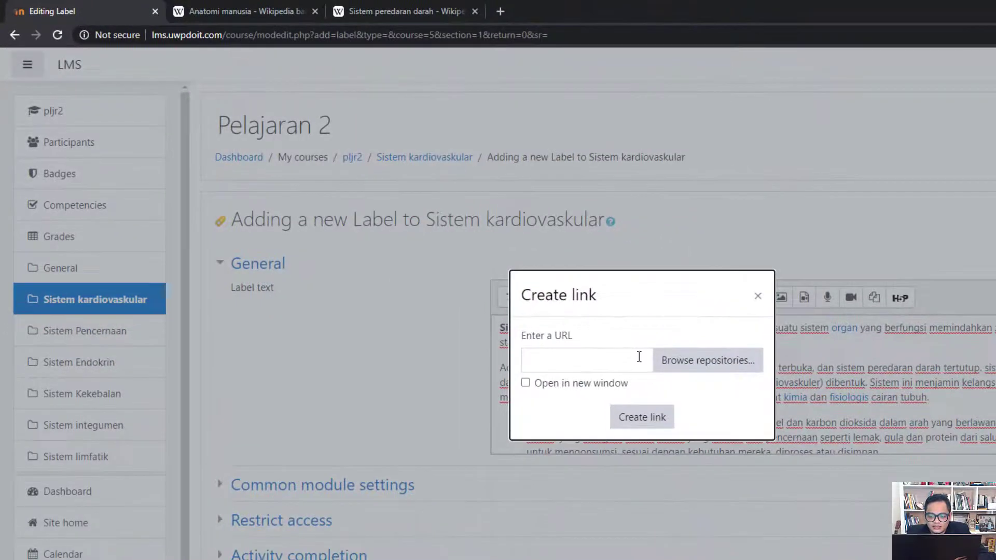
pyautogui.click(590, 362)
pyautogui.hotkey('ctrl', 'v')
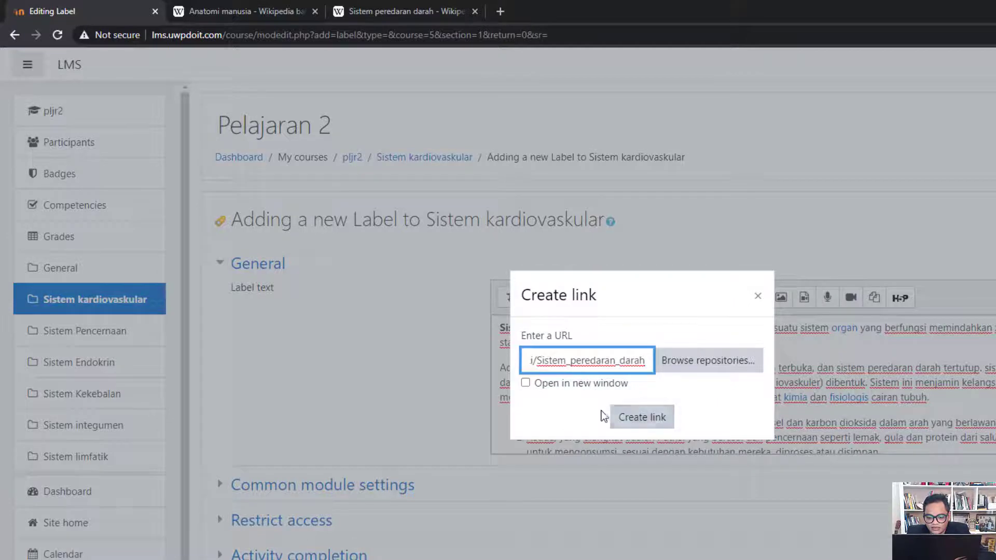
pyautogui.click(642, 417)
pyautogui.click(572, 340)
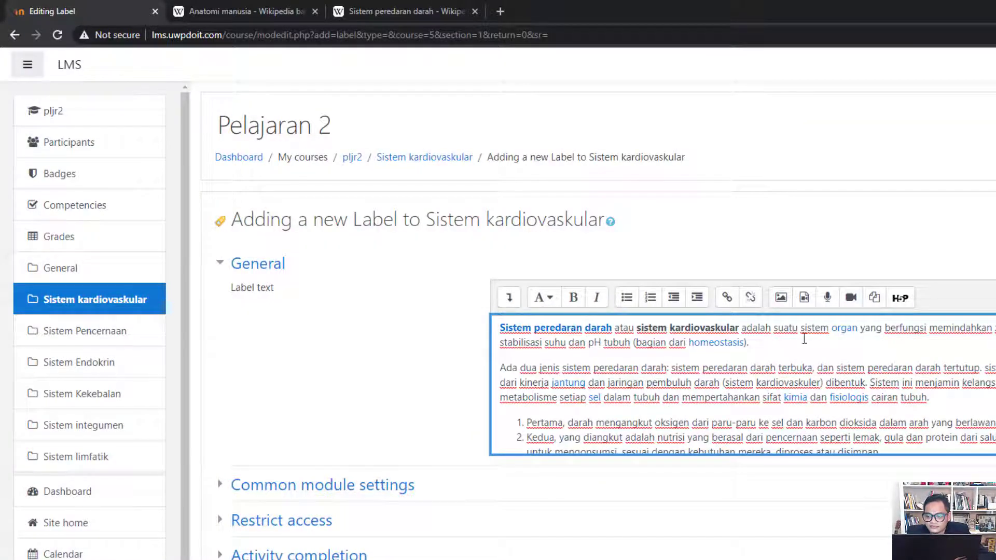
# Expand the label text editor's toolbar to show its additional formatting options
pyautogui.click(851, 297)
pyautogui.click(562, 452)
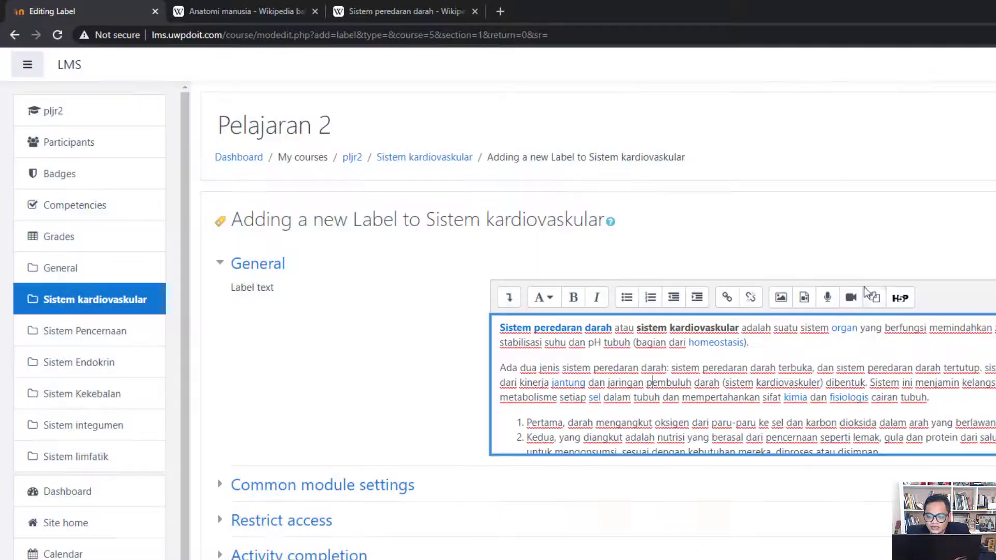
pyautogui.click(509, 297)
pyautogui.click(754, 410)
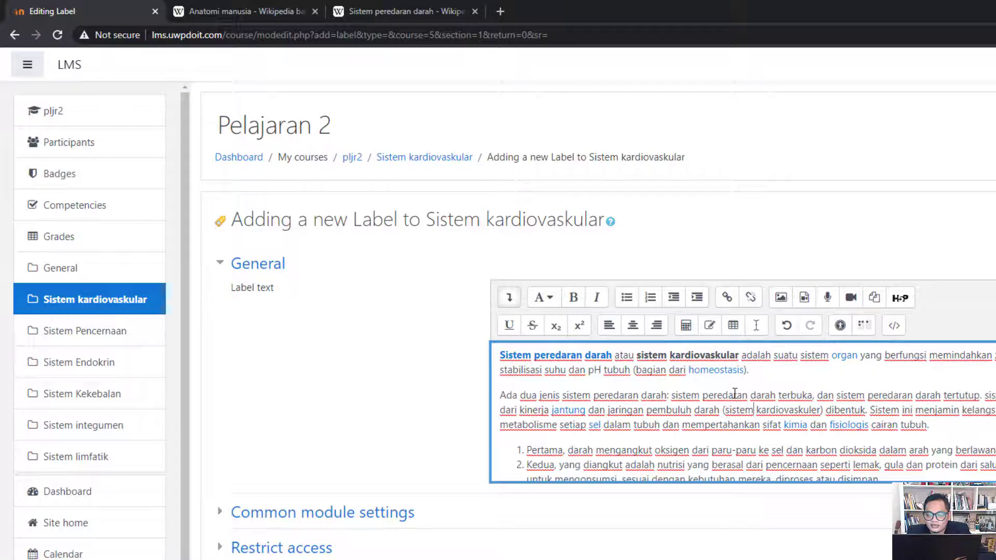
pyautogui.scroll(-1, 735, 394)
# Search the web in a new tab for "youtube sistem peredaran darah" and open the video Sistem Peredaran Darah pada Manusia on YouTube
pyautogui.click(500, 7)
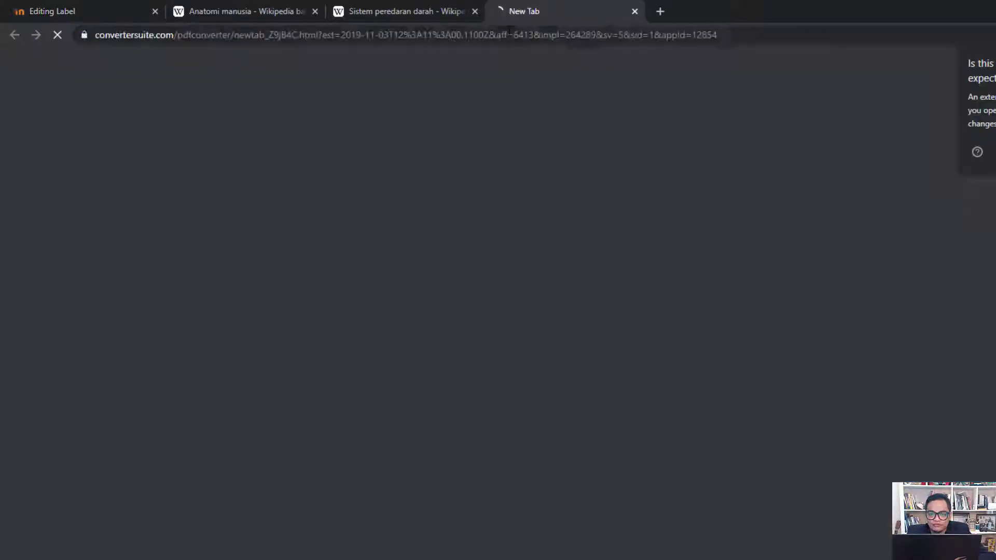
pyautogui.click(511, 34)
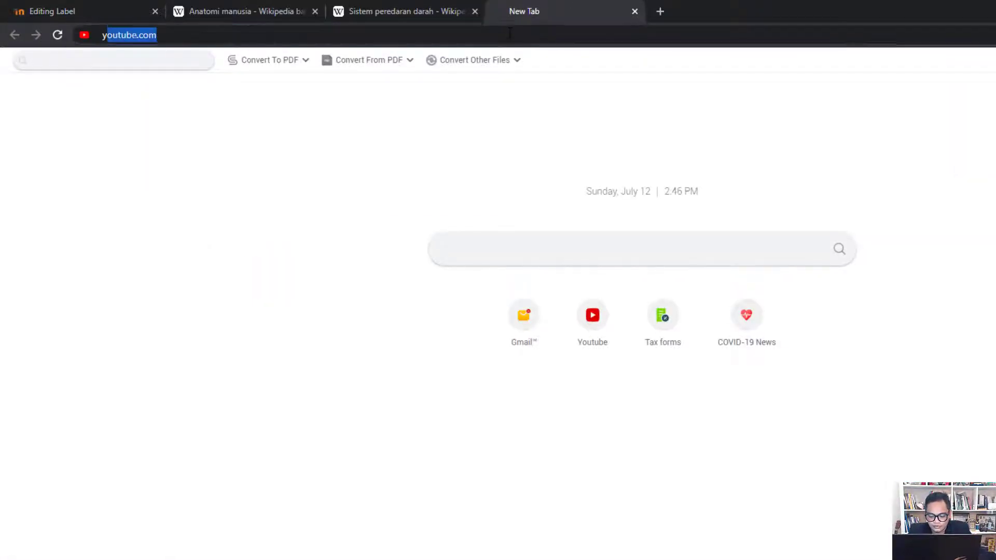
pyautogui.write('youtube')
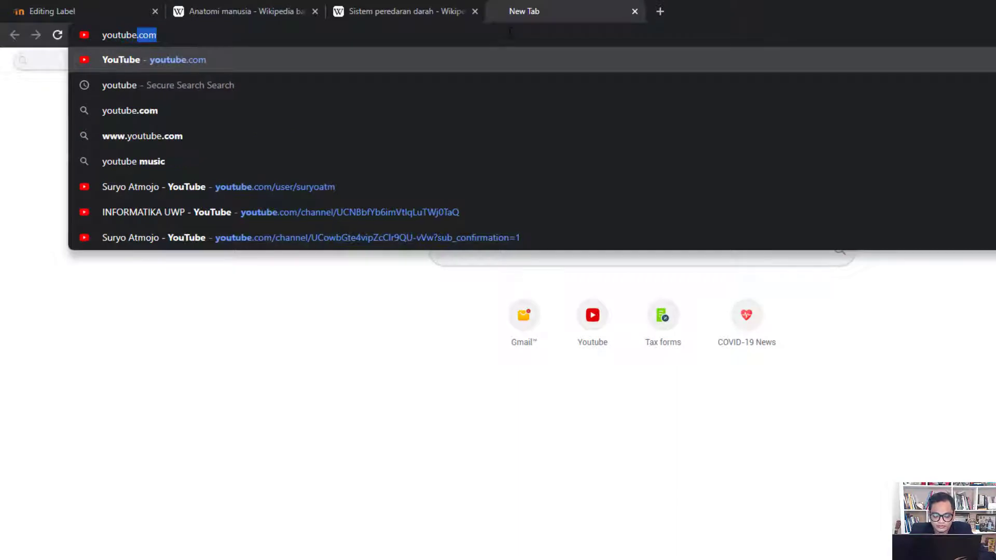
pyautogui.write(' sistem ')
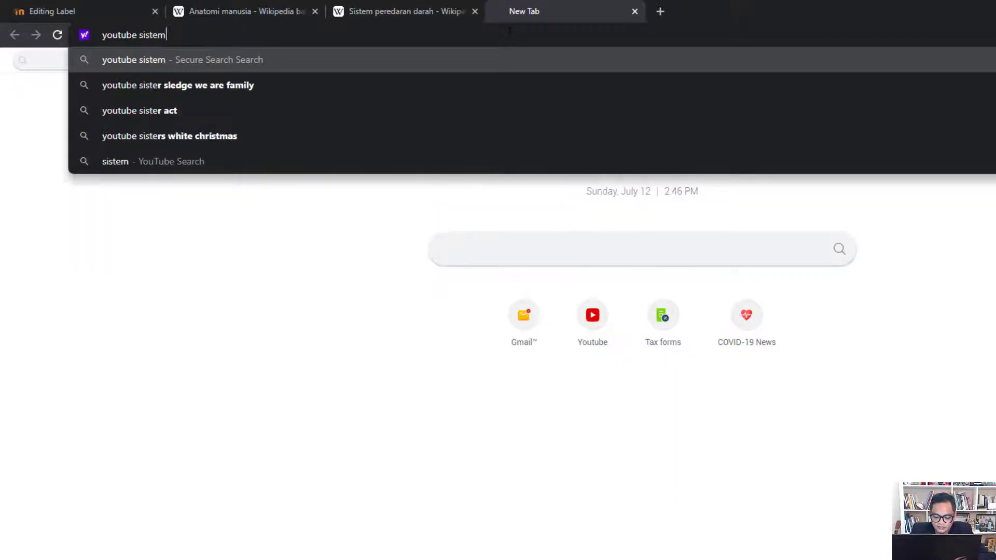
pyautogui.write('peredaran d')
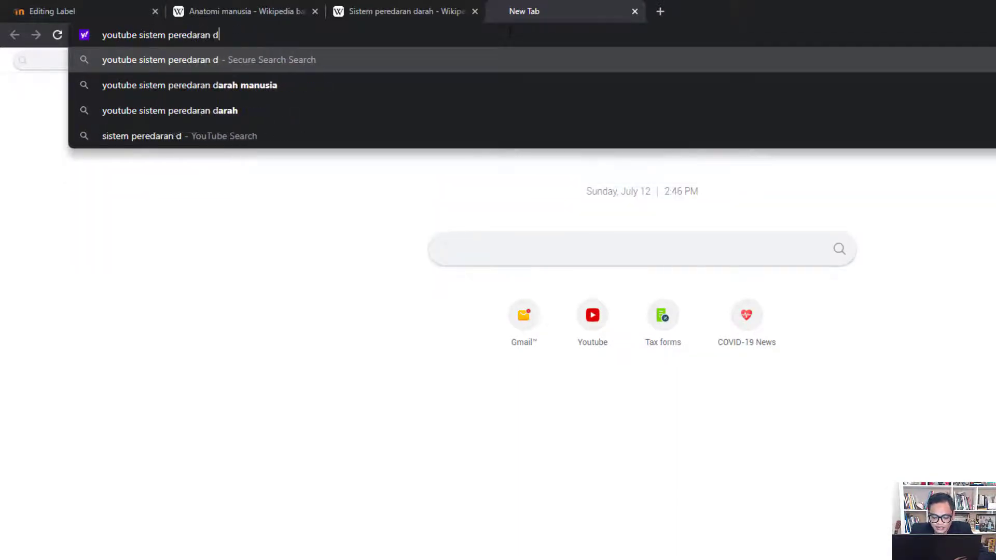
pyautogui.write('arah')
pyautogui.press('Return')
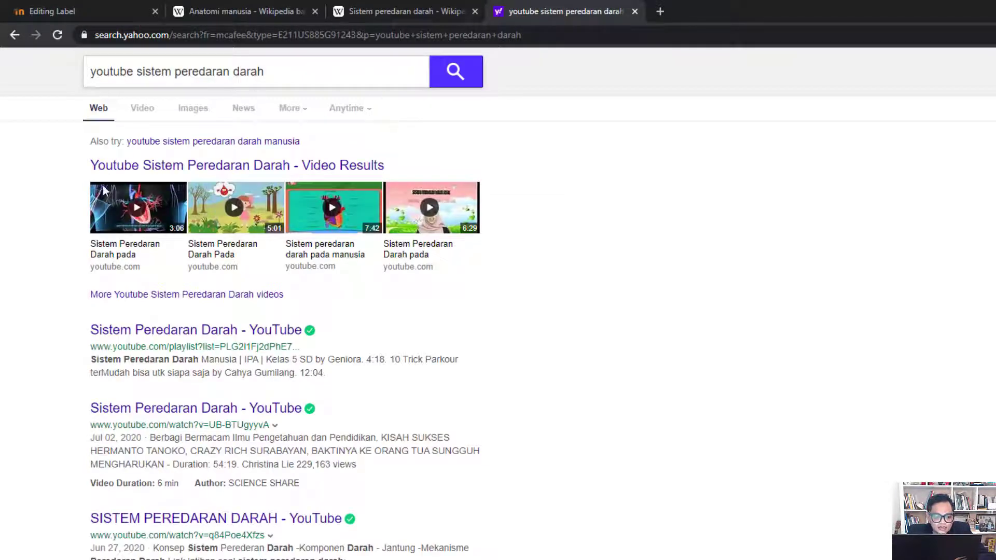
pyautogui.click(115, 225)
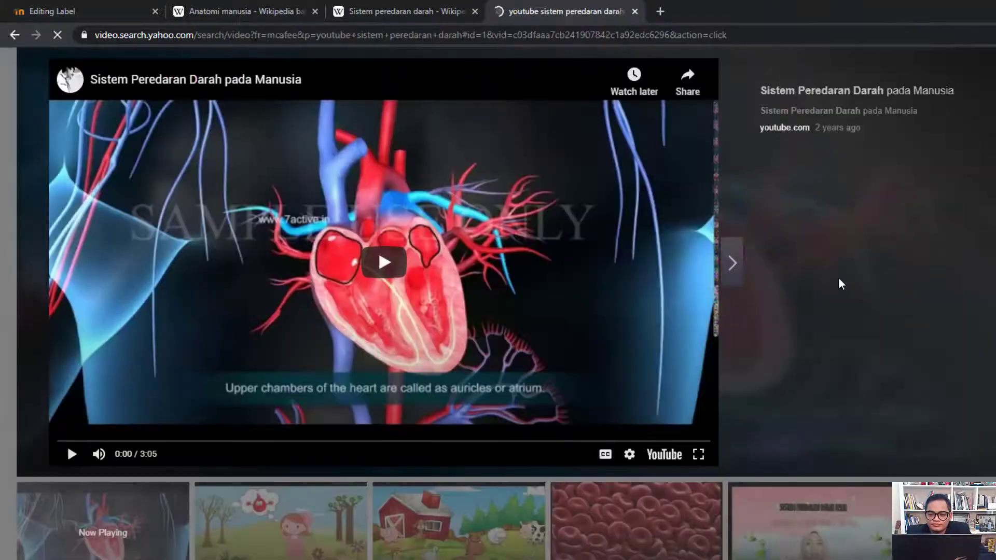
pyautogui.click(241, 88)
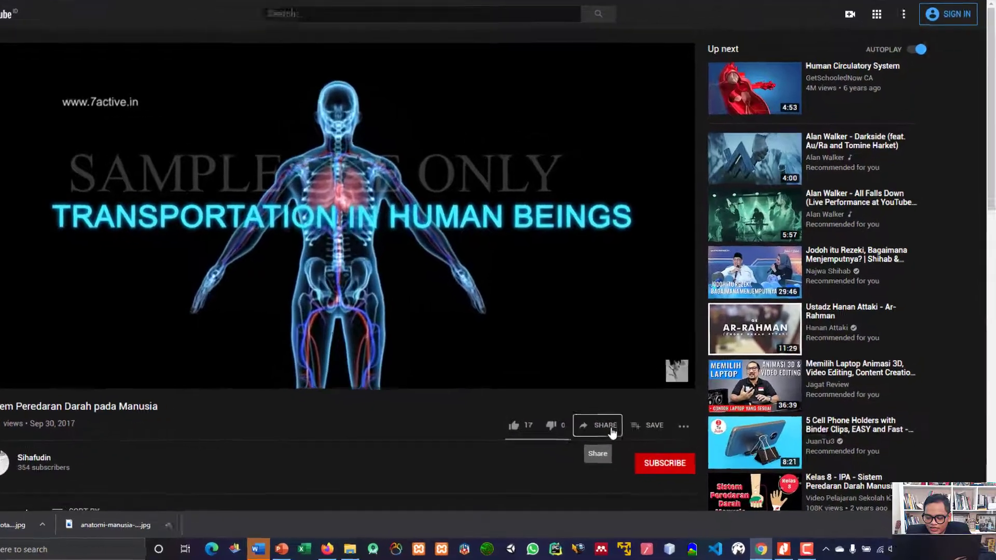
# Copy the full iframe embed code of the Sistem Peredaran Darah pada Manusia video from its sharing options
pyautogui.click(638, 438)
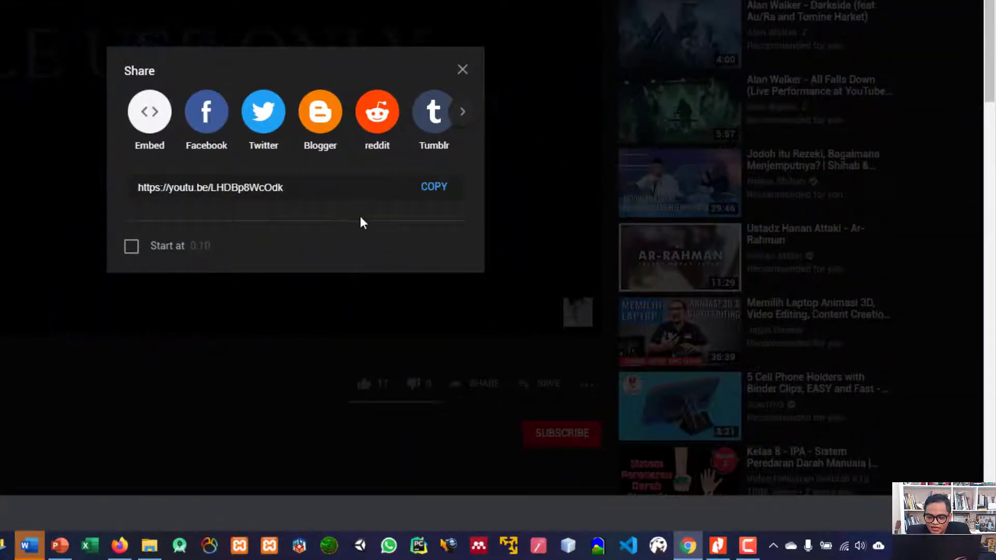
pyautogui.click(147, 120)
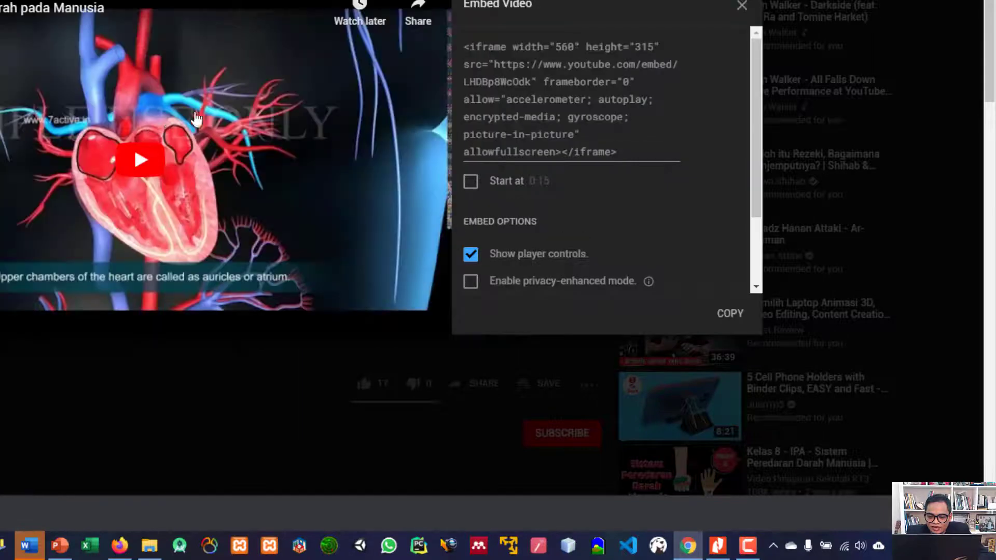
pyautogui.moveTo(465, 46); pyautogui.dragTo(619, 151)
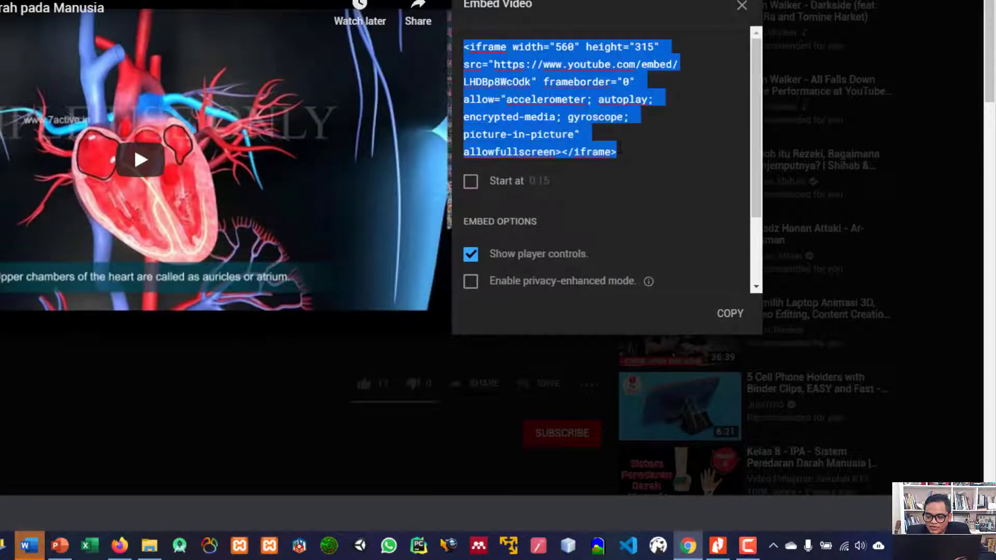
pyautogui.rightClick(560, 99)
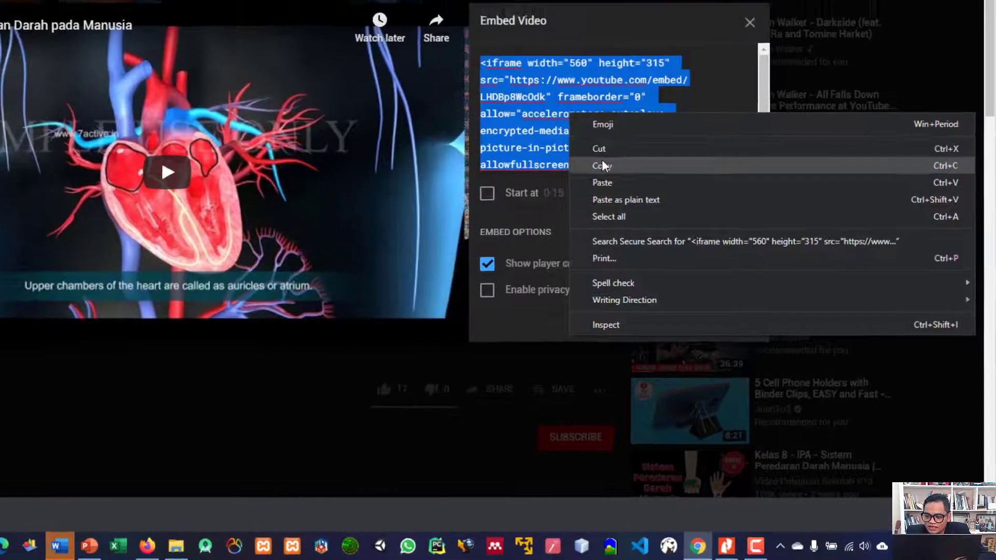
pyautogui.click(584, 154)
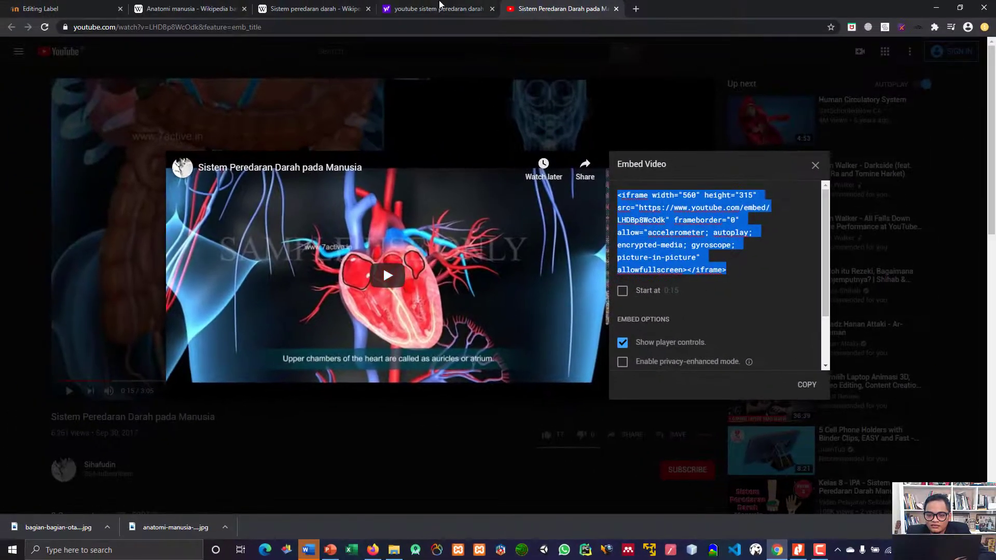
# Embed the YouTube video below the numbered list in Moodle's label text by pasting the iframe code at the end of its HTML source
pyautogui.click(78, 7)
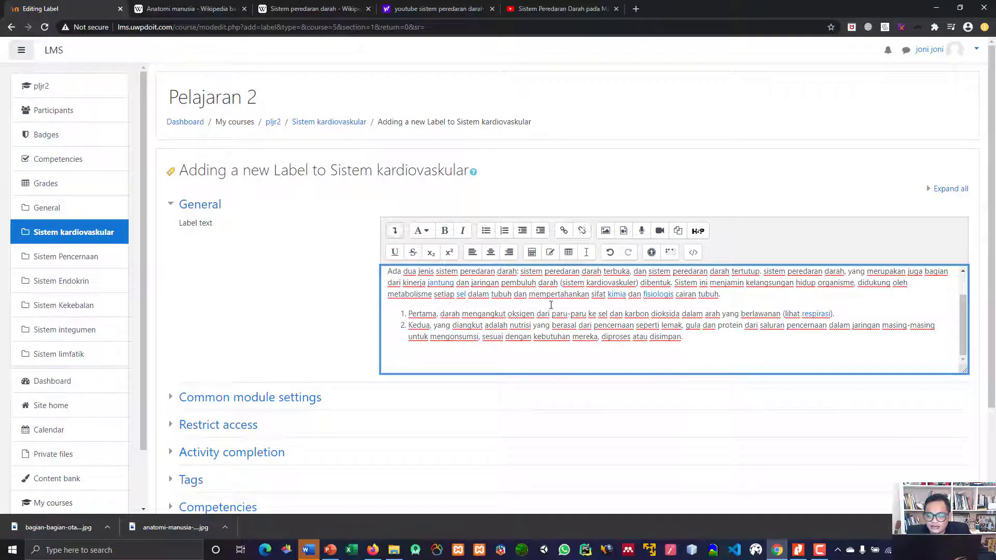
pyautogui.click(574, 334)
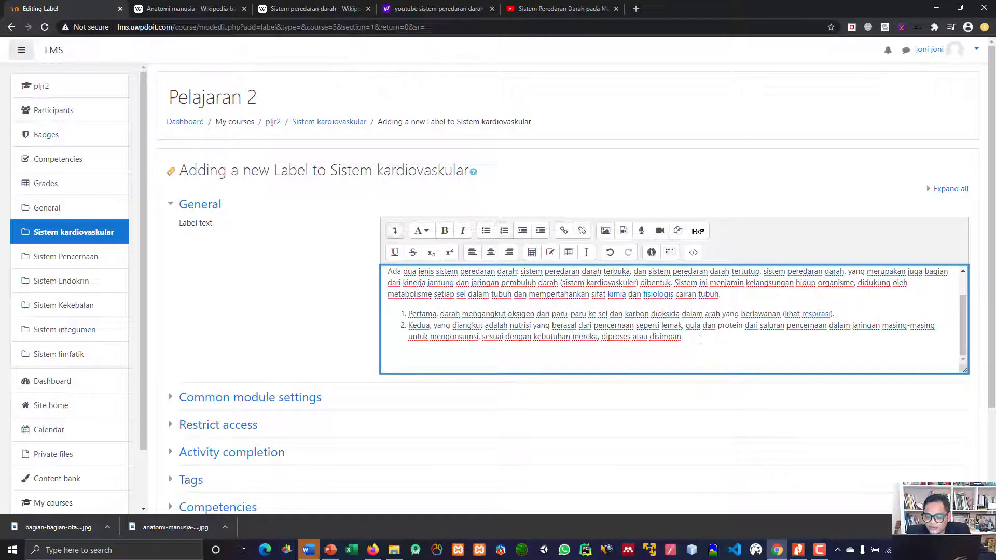
pyautogui.press('Return')
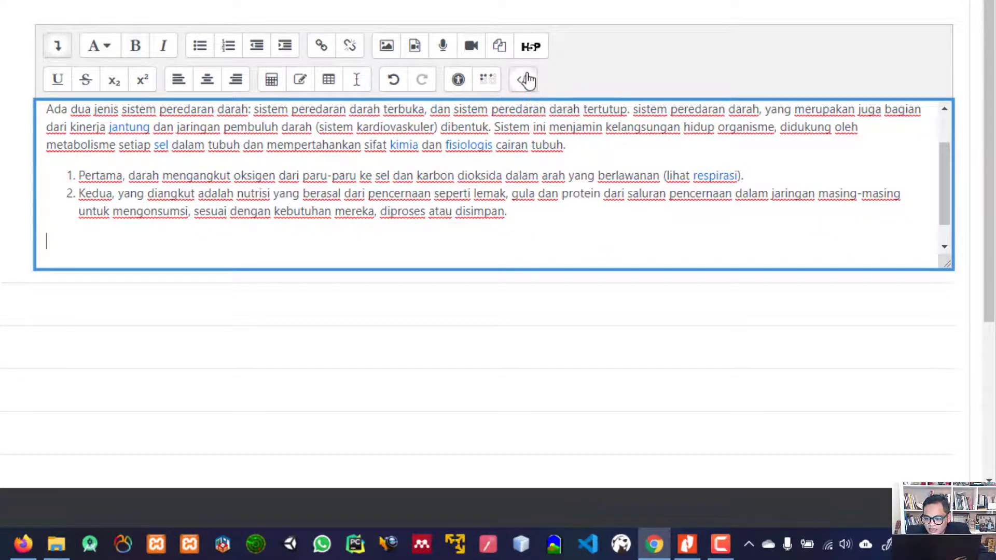
pyautogui.click(530, 85)
pyautogui.scroll(-5, 467, 166)
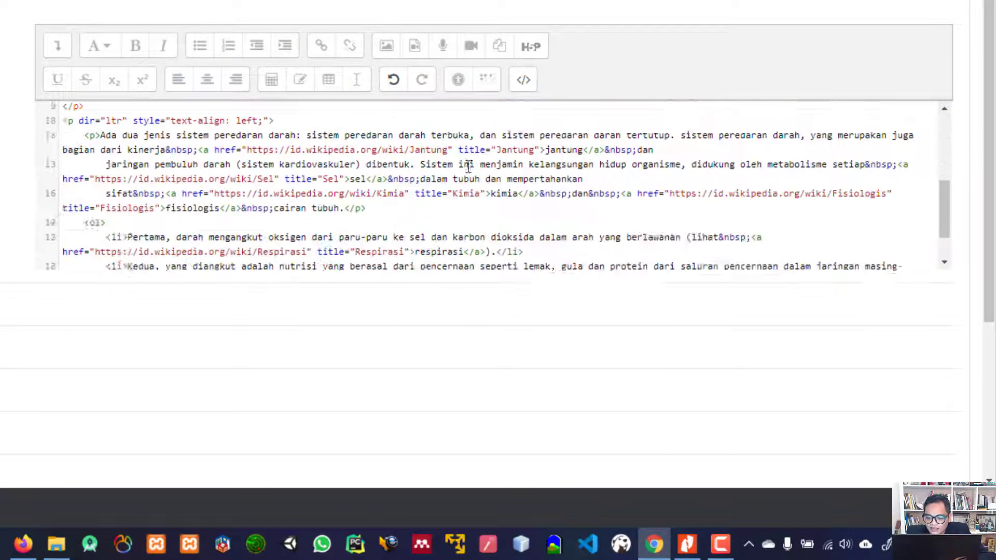
pyautogui.press('Return')
pyautogui.press('Return')
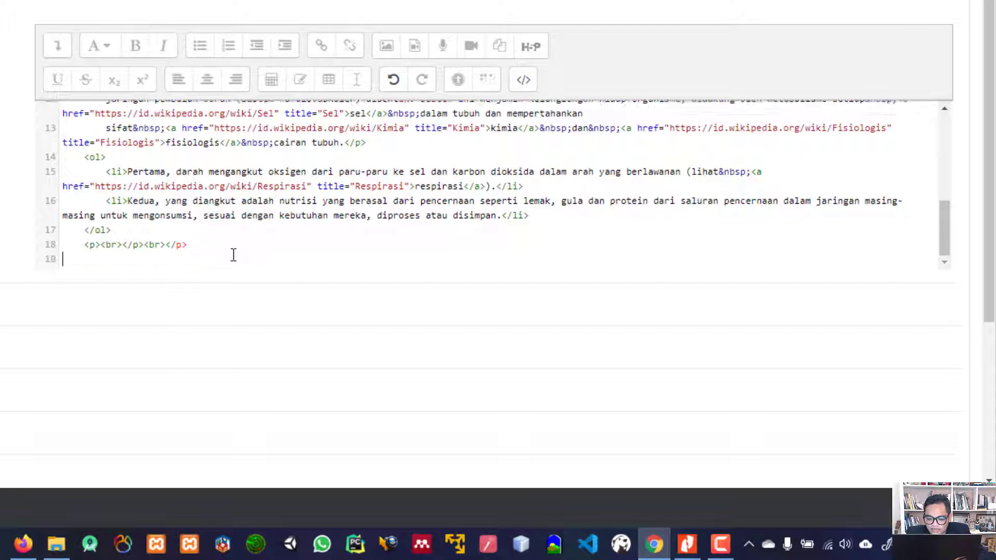
pyautogui.hotkey('ctrl', 'v')
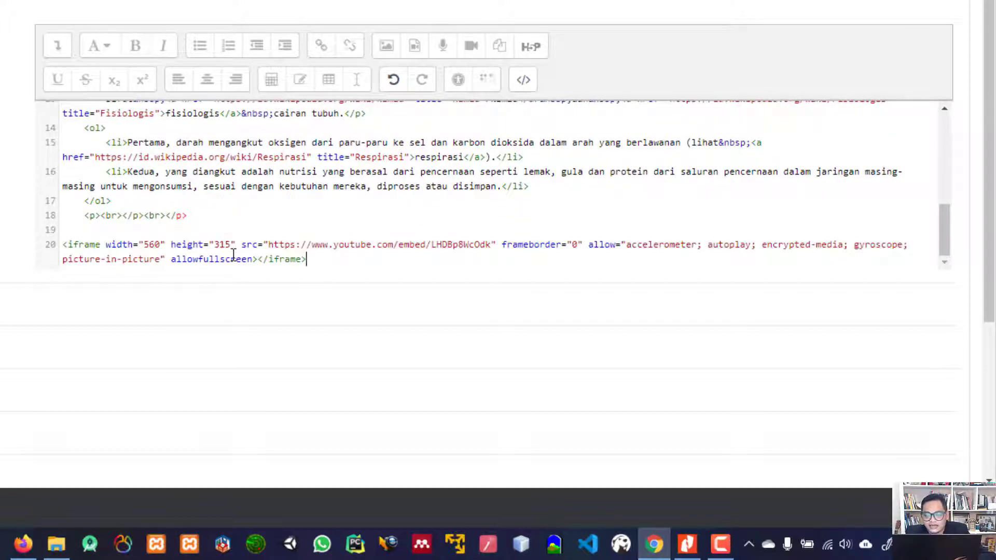
pyautogui.click(523, 80)
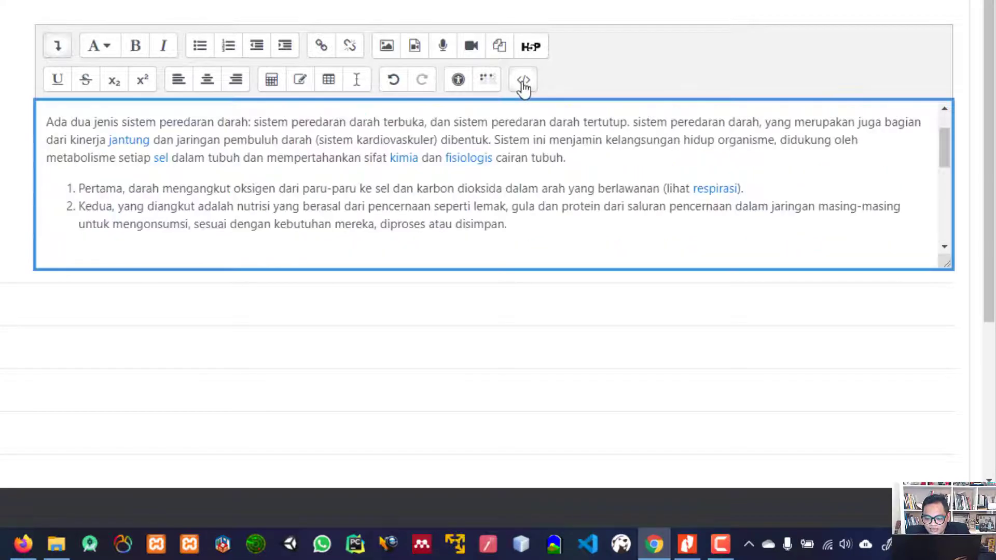
# Check the embedded video in the label text, and save the label, returning to the course
pyautogui.scroll(-5, 483, 208)
pyautogui.scroll(-1, 484, 210)
pyautogui.scroll(2, 485, 219)
pyautogui.scroll(4, 486, 215)
pyautogui.scroll(-5, 650, 326)
pyautogui.scroll(4, 660, 306)
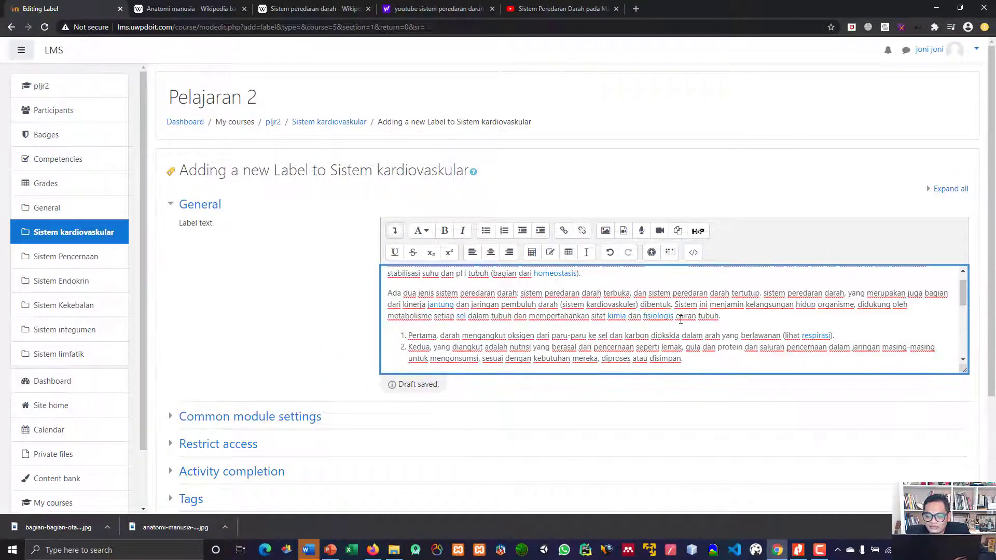
pyautogui.scroll(-5, 616, 282)
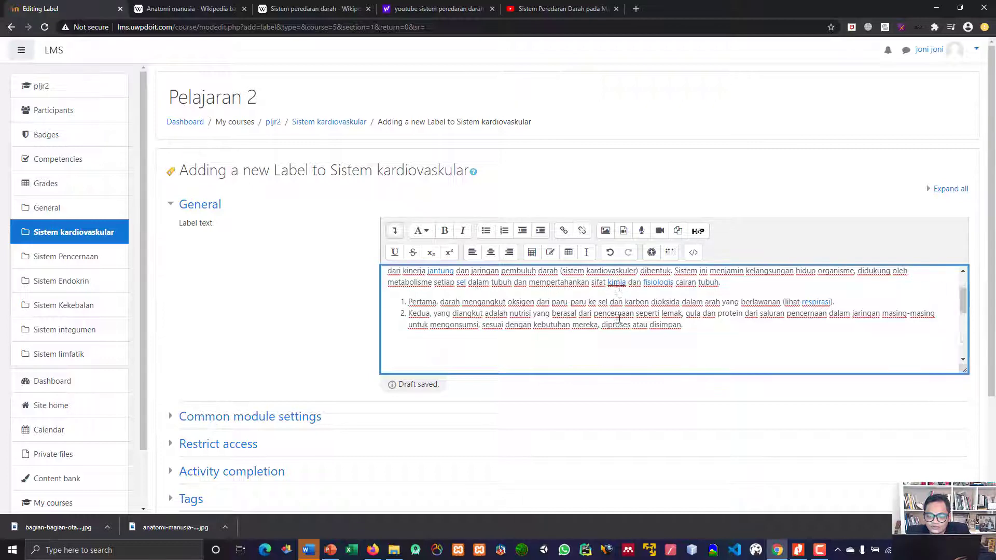
pyautogui.scroll(-2, 357, 305)
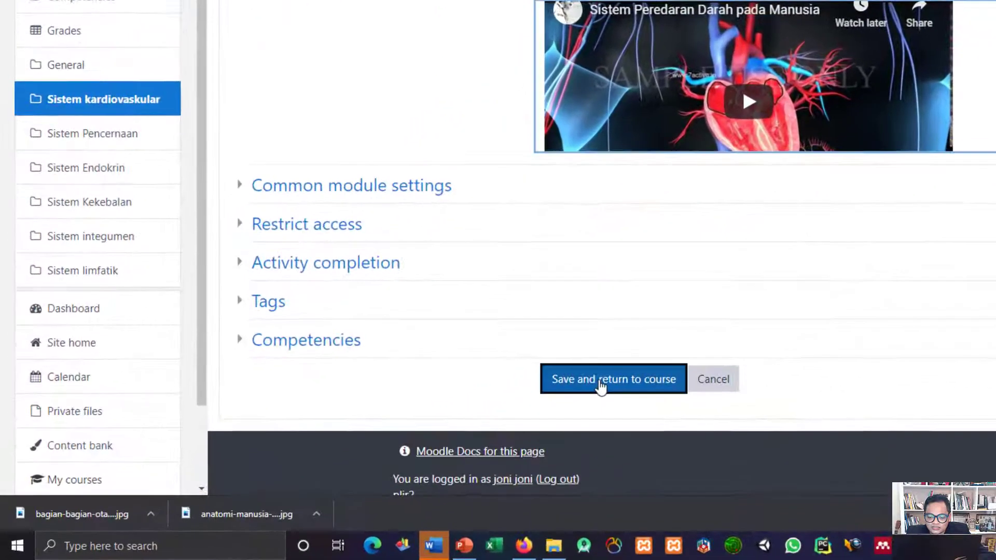
pyautogui.click(503, 415)
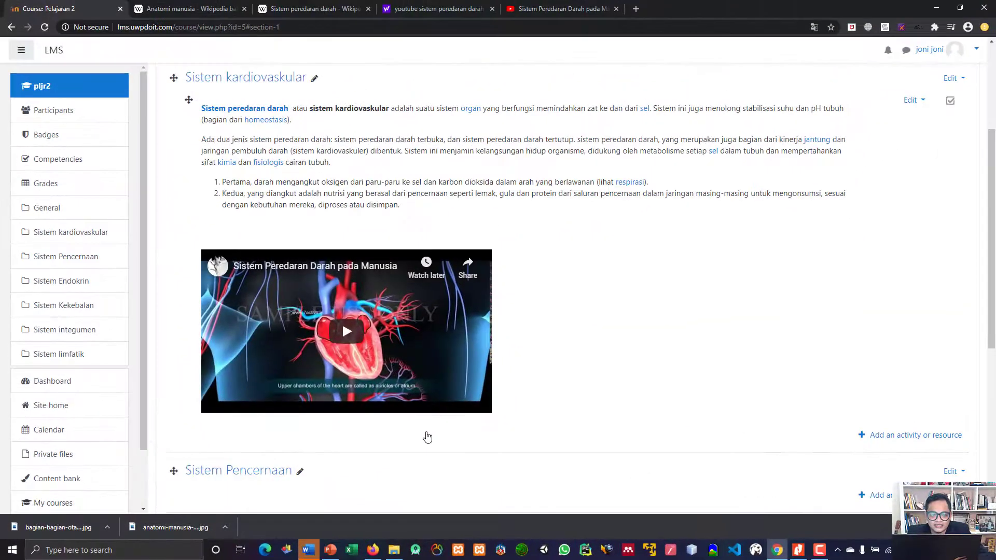
# Examine the label's text, link and embedded video under Sistem kardiovaskular and the remaining sections of the course page
pyautogui.scroll(2, 435, 422)
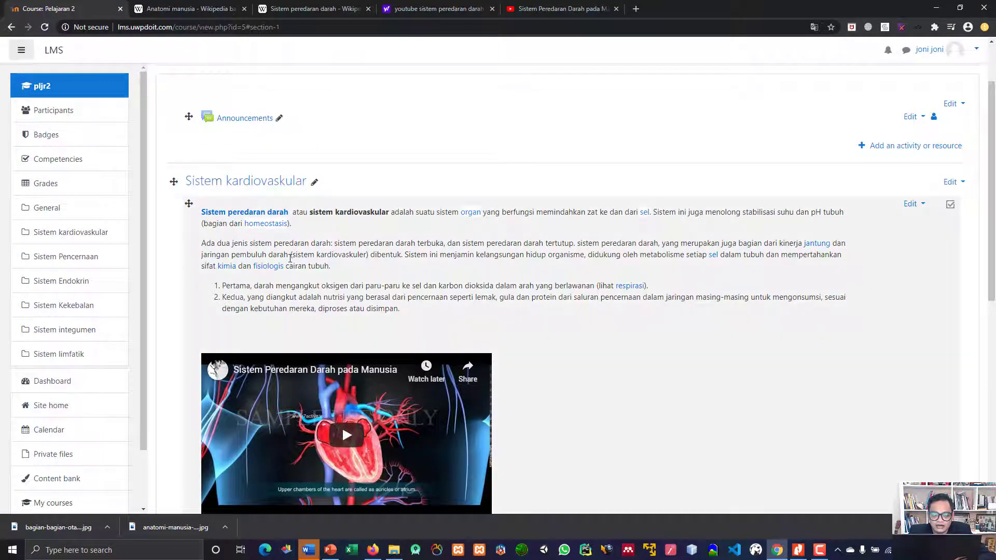
pyautogui.scroll(-2, 290, 257)
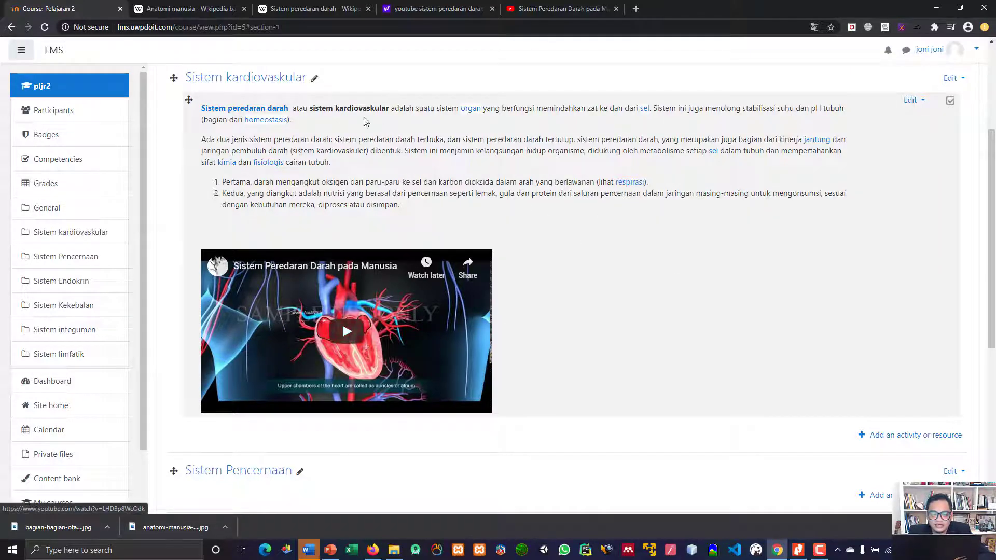
pyautogui.moveTo(198, 111); pyautogui.dragTo(617, 182)
pyautogui.click(581, 205)
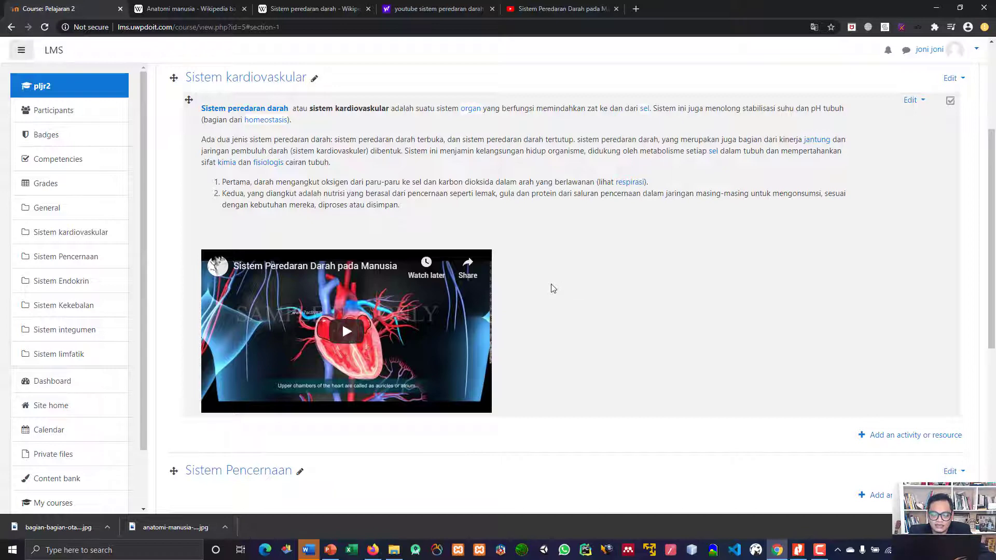
pyautogui.scroll(-7, 359, 263)
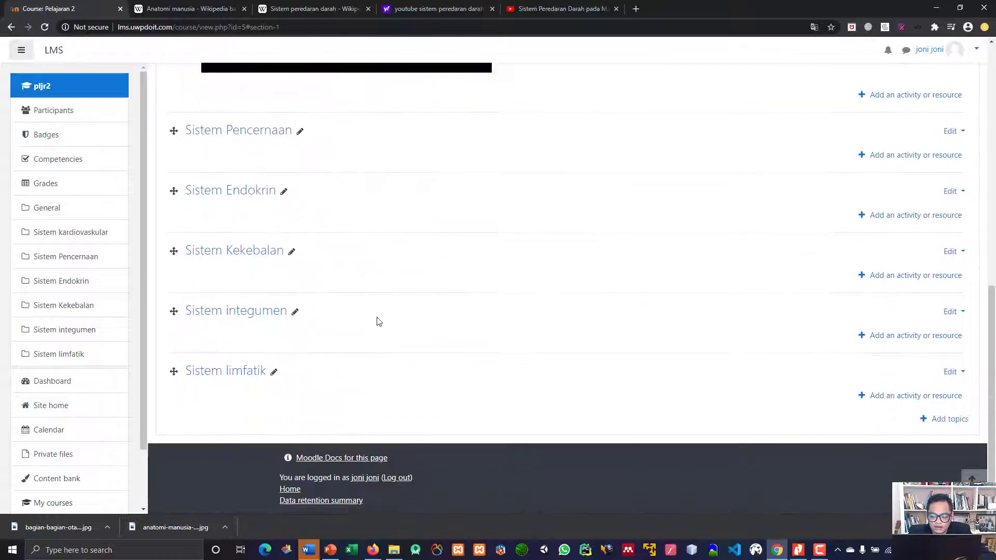
pyautogui.scroll(7, 375, 320)
pyautogui.scroll(3, 379, 322)
# Read the description of the Page resource and add a new Page to the Sistem kardiovaskular section
pyautogui.scroll(-4, 379, 321)
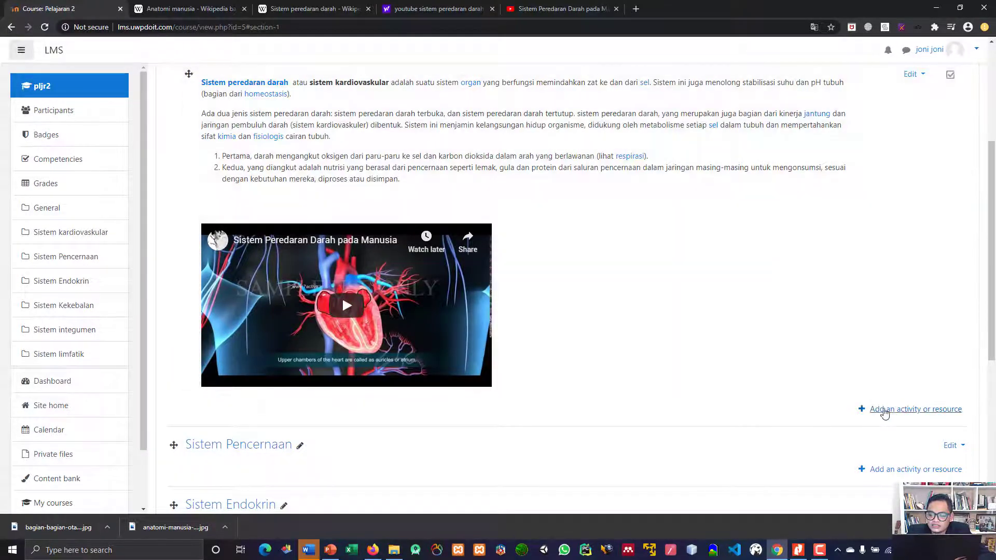
pyautogui.click(889, 410)
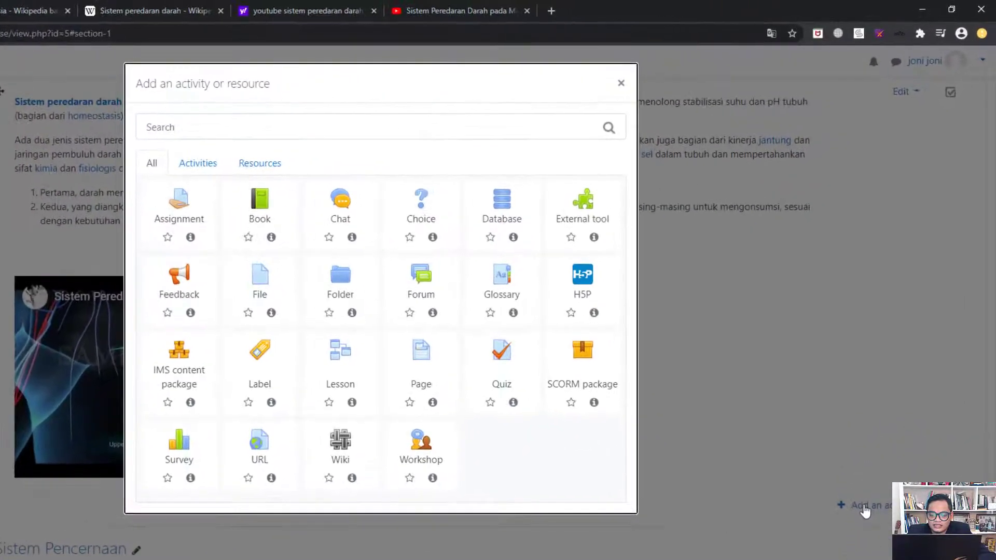
pyautogui.click(259, 164)
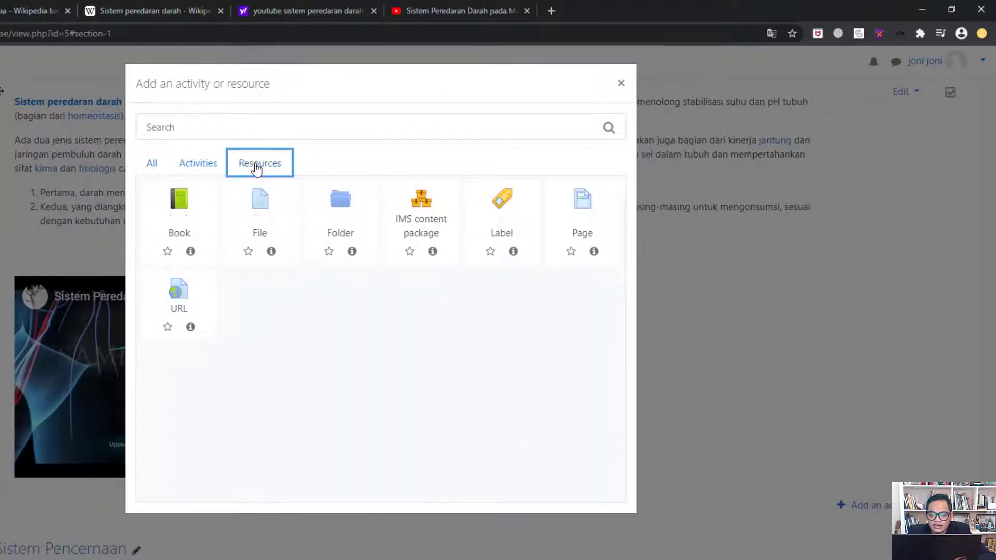
pyautogui.click(594, 252)
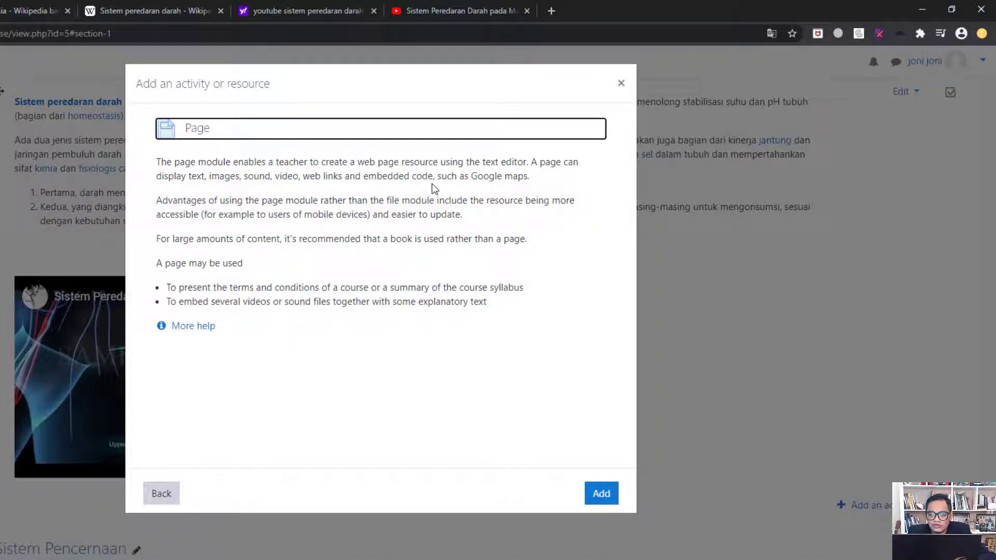
pyautogui.moveTo(524, 178); pyautogui.dragTo(157, 162)
pyautogui.click(204, 199)
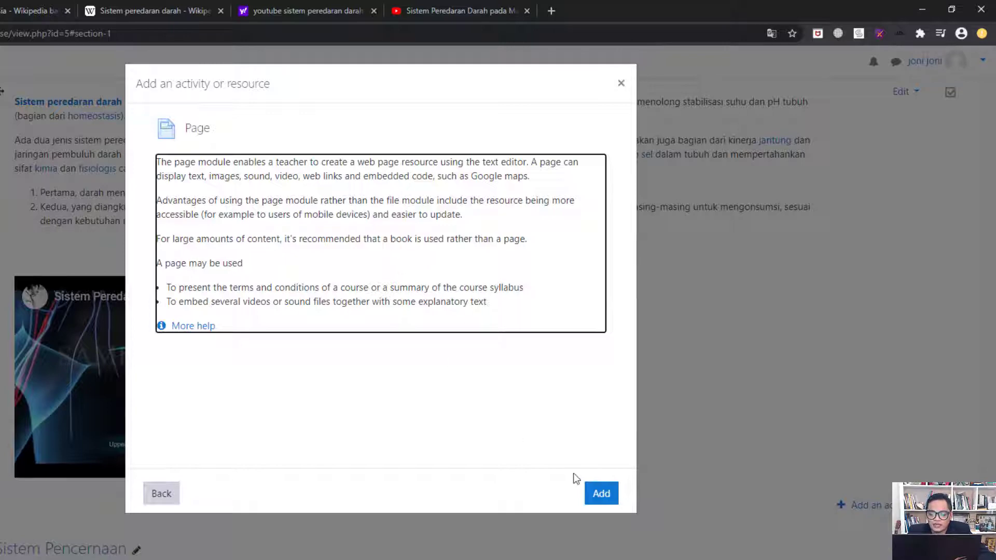
pyautogui.click(602, 497)
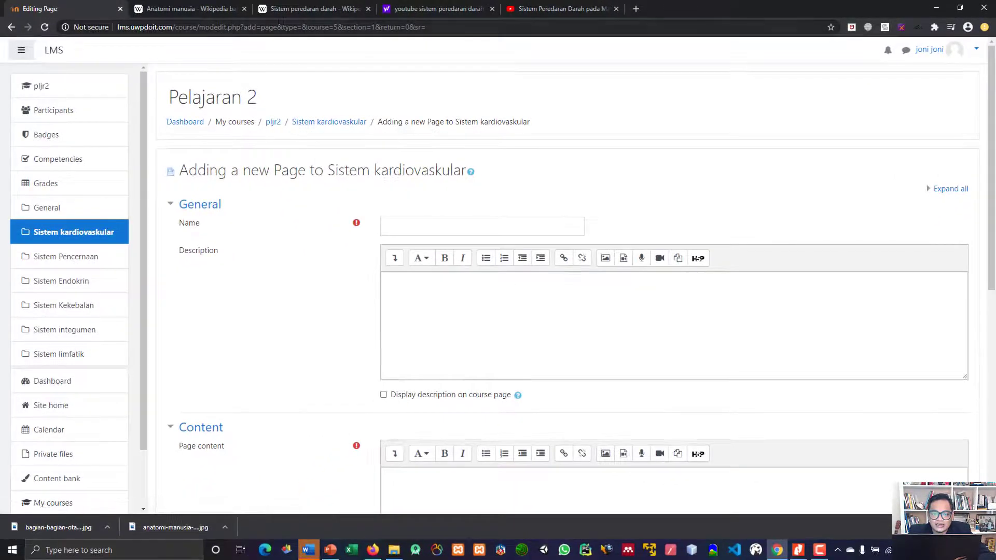
# Copy the heading "Sirkulasi darah paru" from the Wikipedia article Sistem peredaran darah and paste it as the new Moodle page's name
pyautogui.click(285, 9)
pyautogui.scroll(-3, 300, 153)
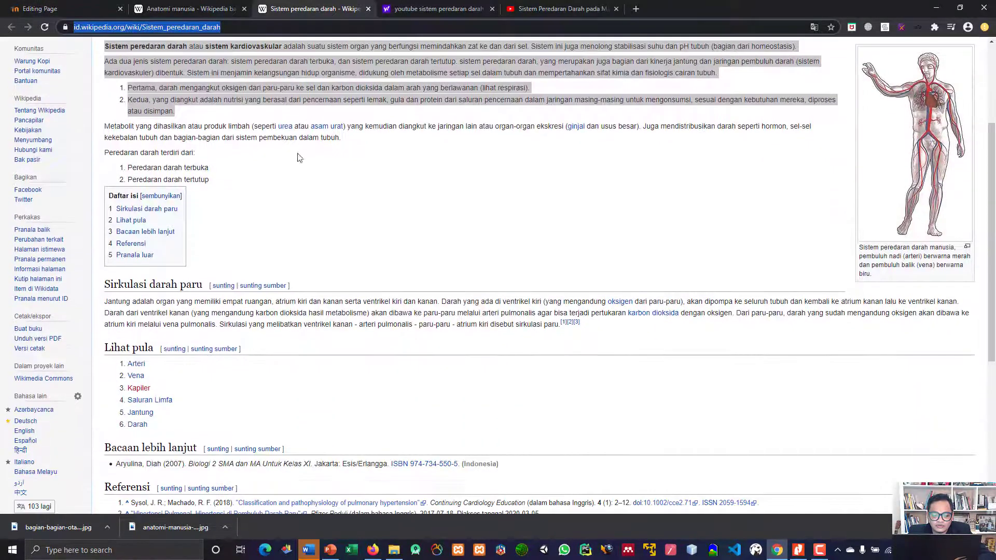
pyautogui.moveTo(102, 289); pyautogui.dragTo(203, 285)
pyautogui.hotkey('ctrl', 'c')
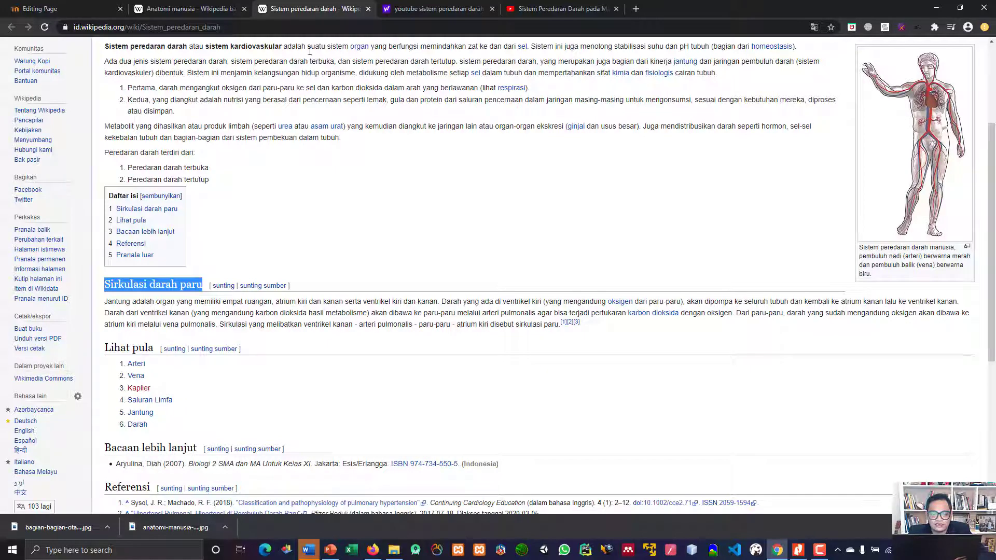
pyautogui.click(91, 9)
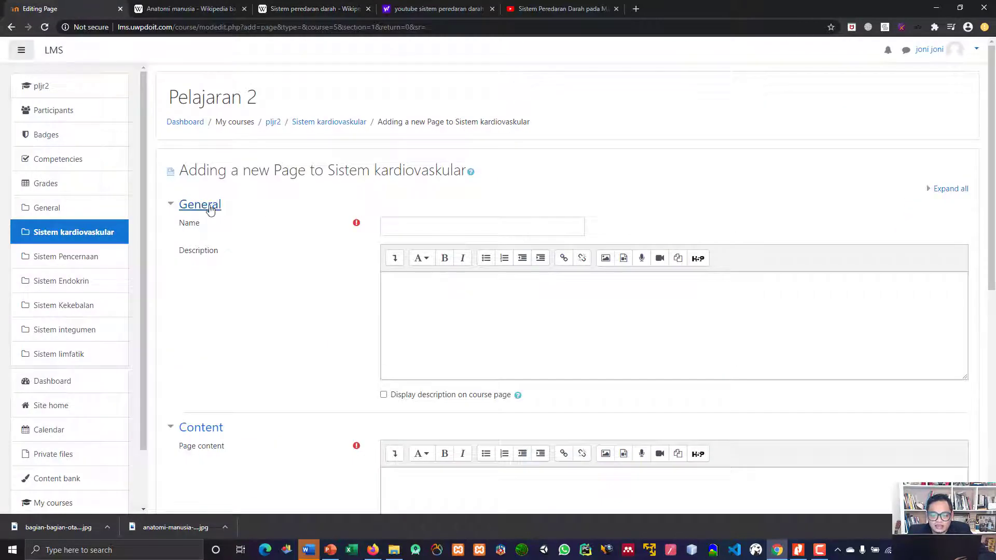
pyautogui.click(399, 229)
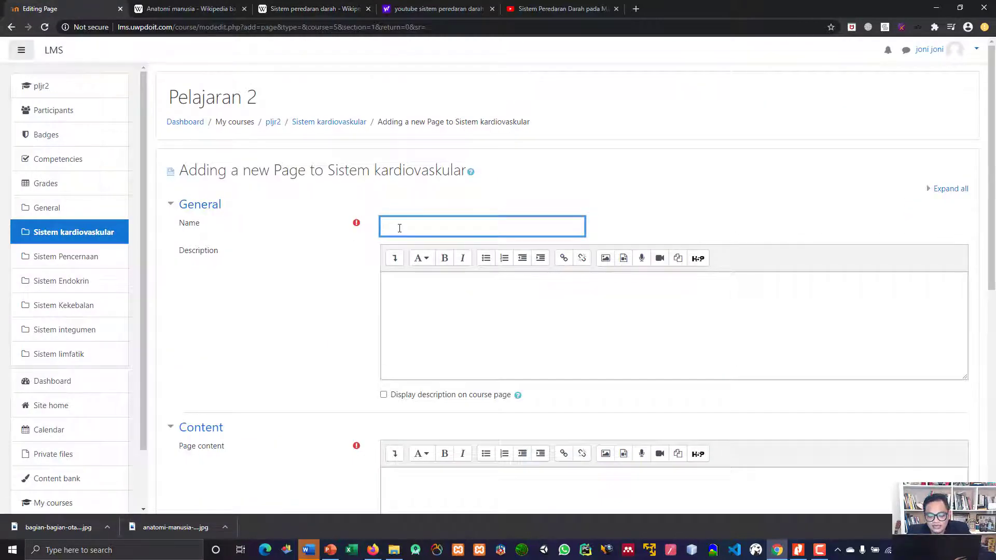
pyautogui.hotkey('ctrl', 'v')
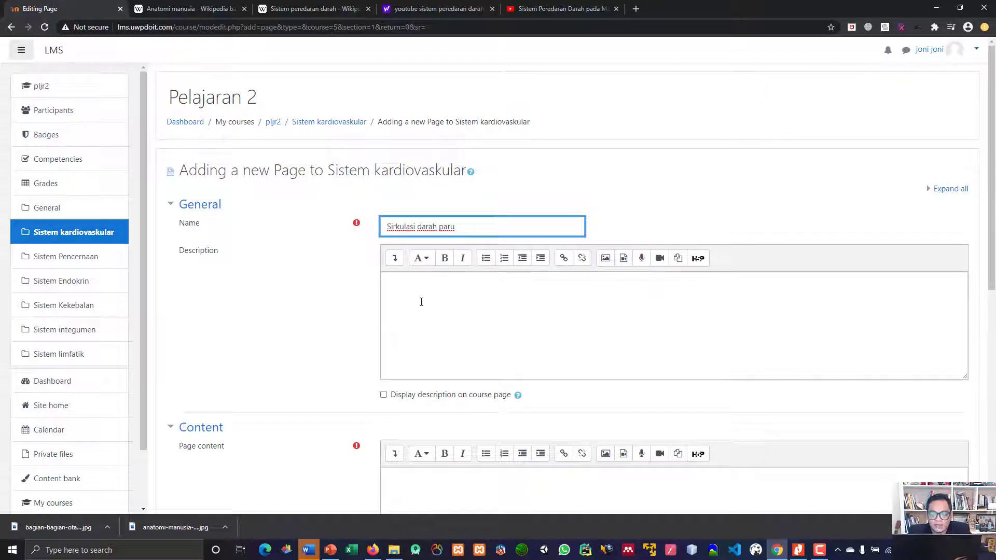
# Enter "mempelajari Sirkulasi darah ke paru" as the page's description
pyautogui.click(421, 302)
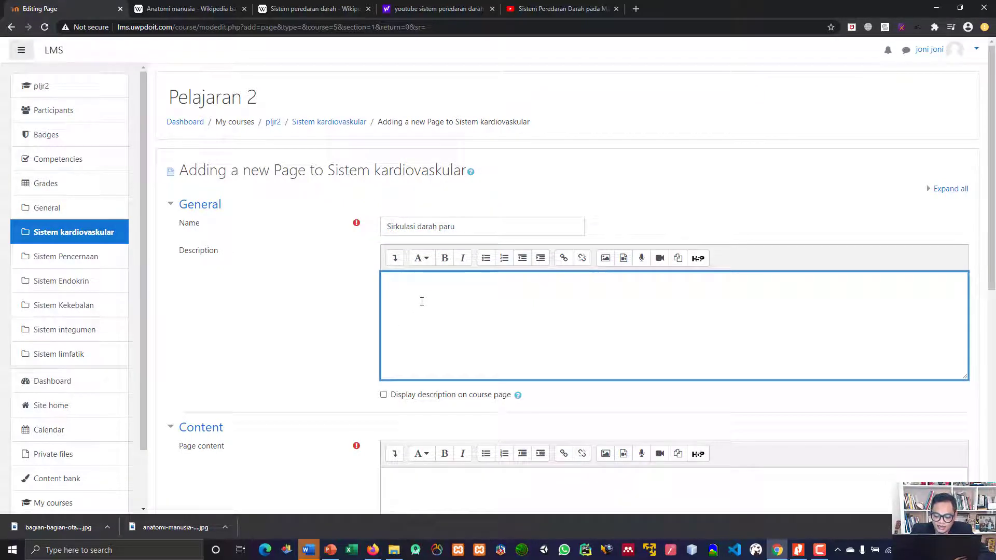
pyautogui.write('mempelajari ')
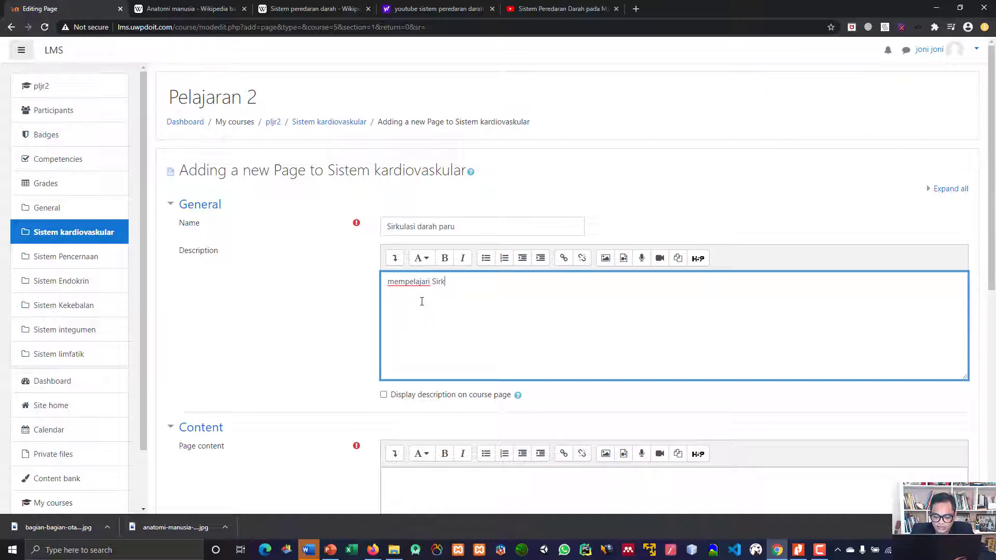
pyautogui.write('Sirkulasi darah ke paru')
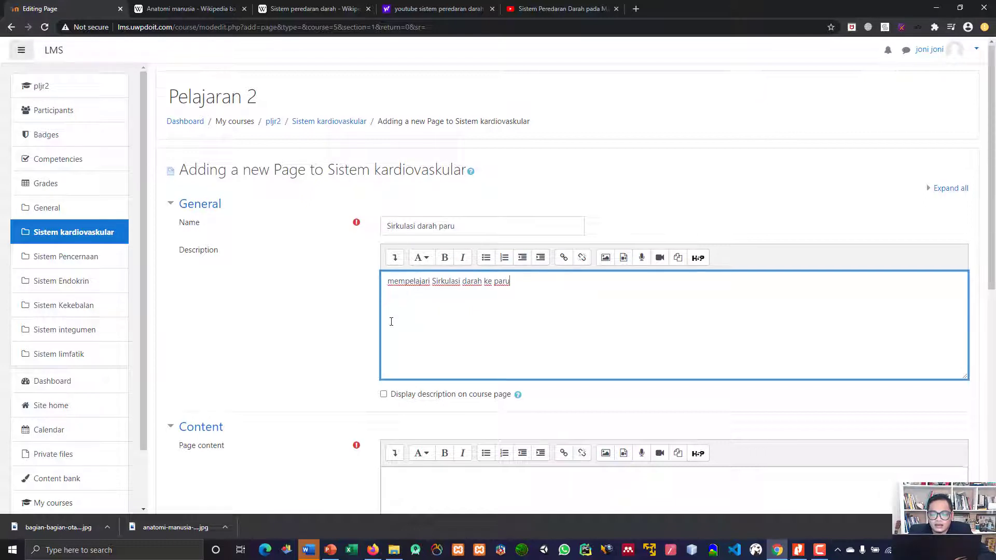
# Fill the page content with the paragraph under Sirkulasi darah paru copied from the Wikipedia article, starting at "Jantung adalah organ"
pyautogui.scroll(-1, 391, 322)
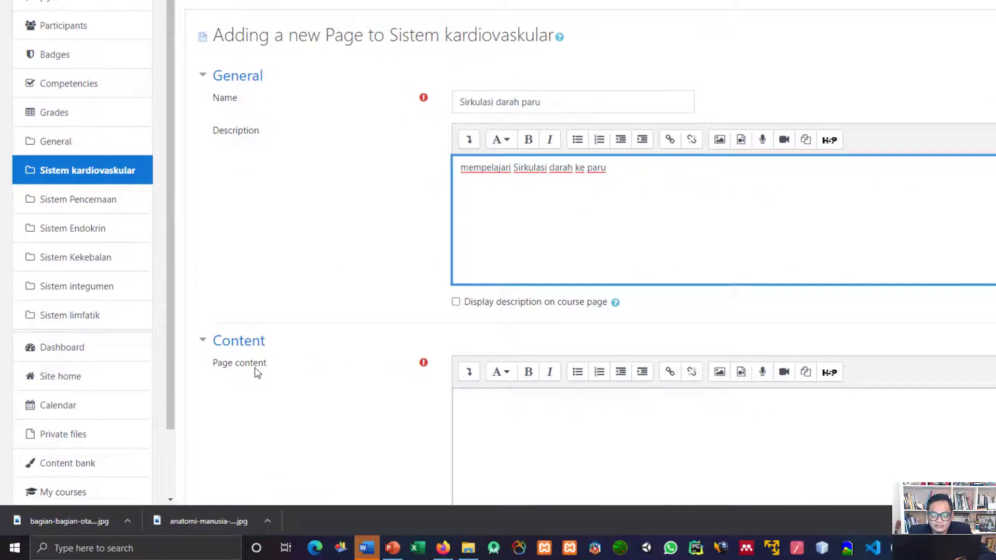
pyautogui.scroll(-3, 474, 373)
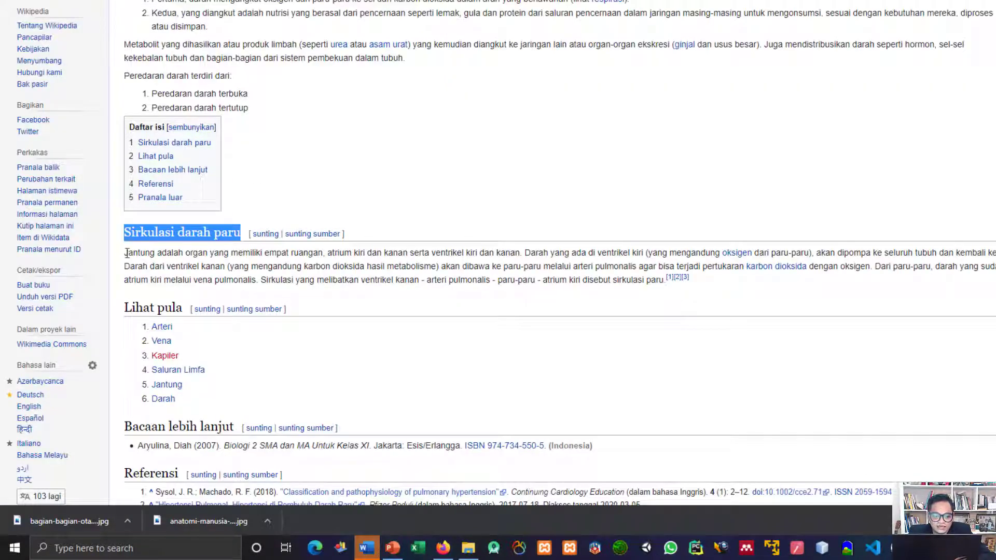
pyautogui.moveTo(126, 252); pyautogui.dragTo(661, 279)
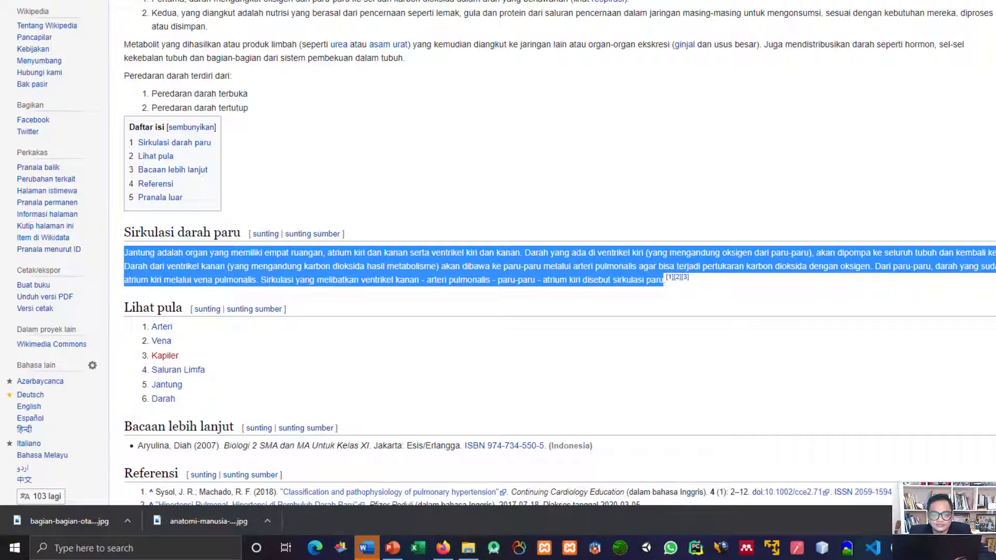
pyautogui.hotkey('alt', 'Tab')
pyautogui.click(524, 236)
pyautogui.write('Jantung adalah organ yang memiliki empat ruangan, atrium kiri dan kanan serta ventrikel kiri dan kanan. Darah yang ada di ventrikel kiri (yang mengandung oksigen dari paru-paru), akan dipompa ke seluruh tubuh dan kembali ke atrium kanan lalu ke ventrikel kanan. Darah dari ventrikel kanan (yang mengandung karbon dioksida hasil metabolisme) akan dibawa ke paru-paru melalui arteri pulmonalis agar bisa terjadi pertukaran karbon dioksida dengan oksigen. Dari paru-paru, darah yang sudah mengandung oksigen akan dibawa ke atrium kiri melalui vena pulmonalis. Sirkulasi yang melibatkan ventrikel kanan - arteri pulmonalis - paru-paru - atrium kiri disebut sirkulasi paru')
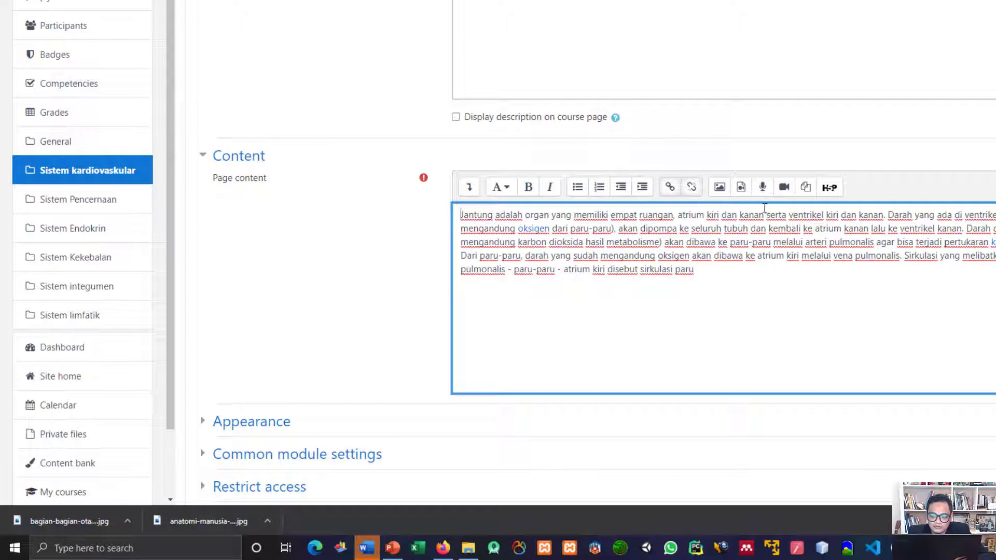
# Check the HTML source of the page content, and save the page, returning to the course
pyautogui.click(471, 186)
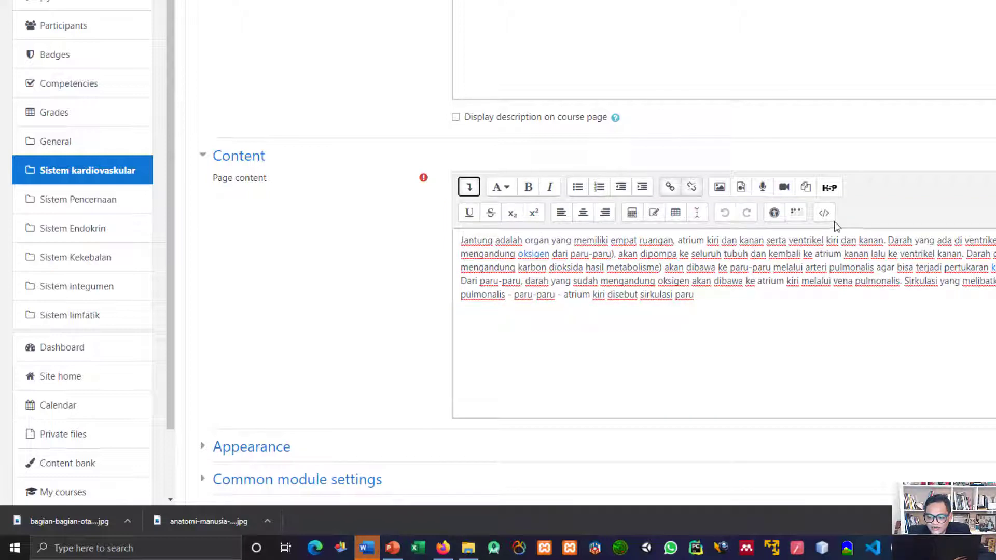
pyautogui.click(824, 212)
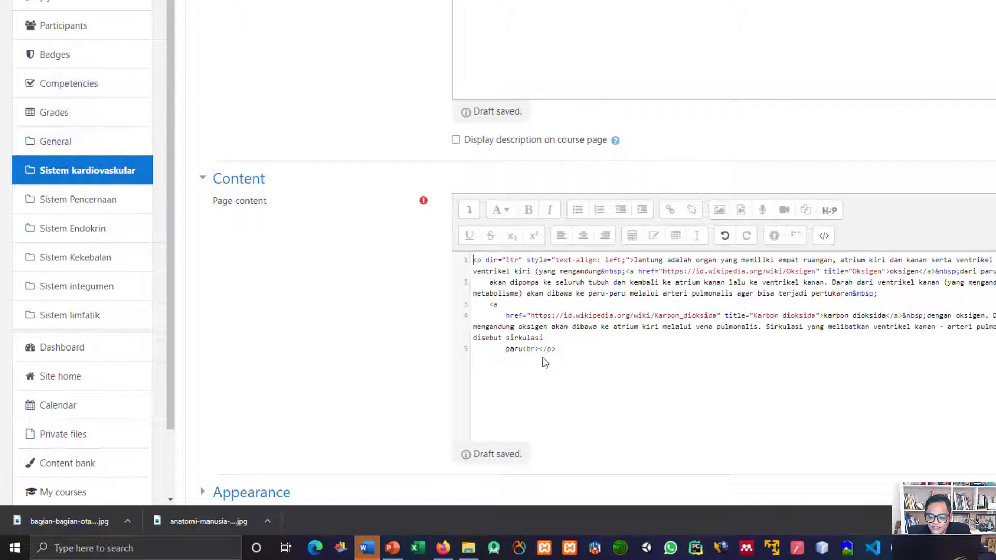
pyautogui.click(824, 236)
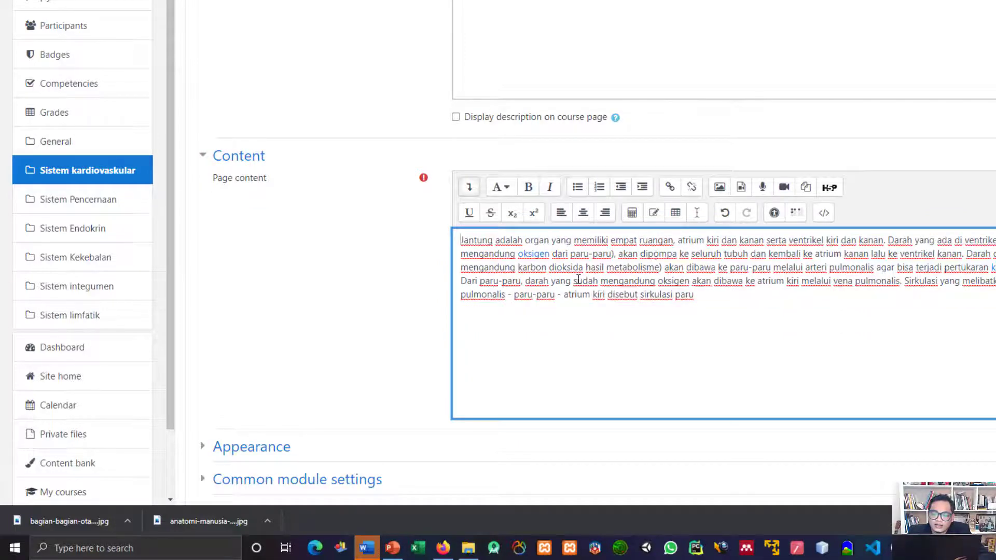
pyautogui.scroll(-5, 563, 289)
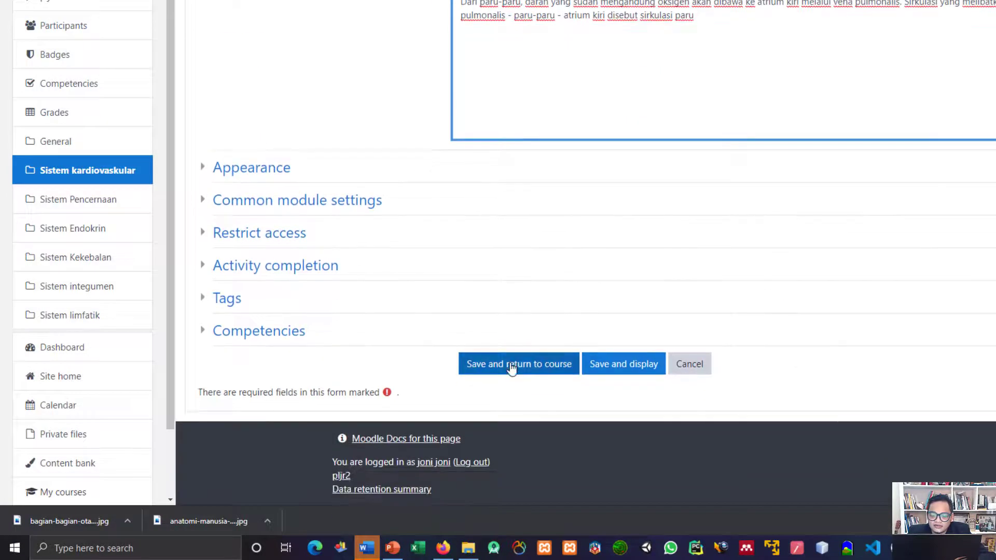
pyautogui.click(519, 365)
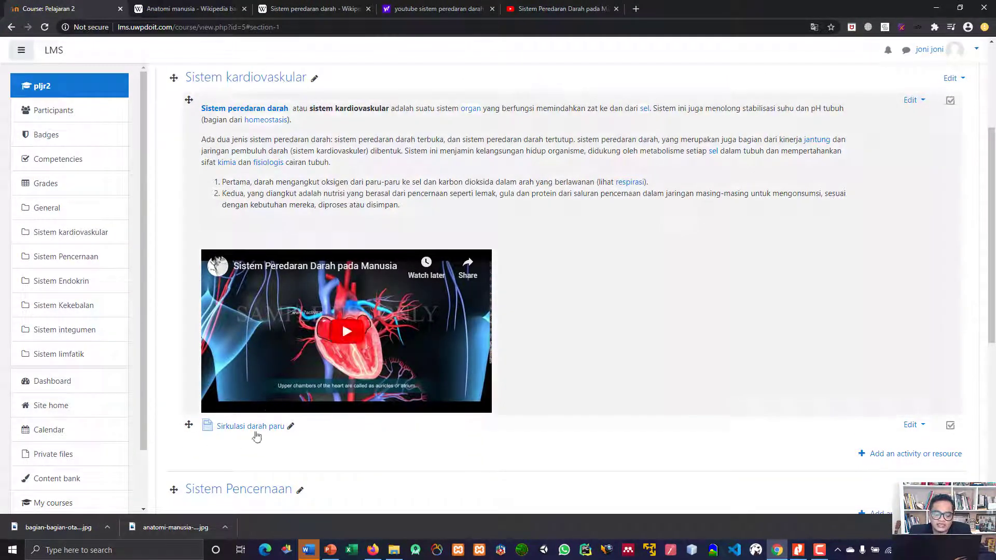
# View the Sirkulasi darah paru page with its content and go back to the course page
pyautogui.scroll(-2, 332, 439)
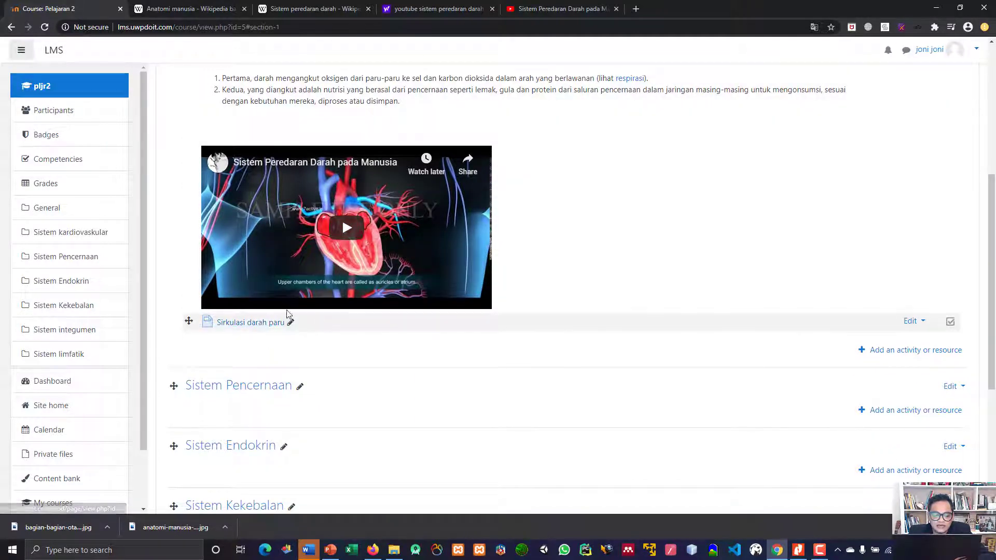
pyautogui.click(248, 328)
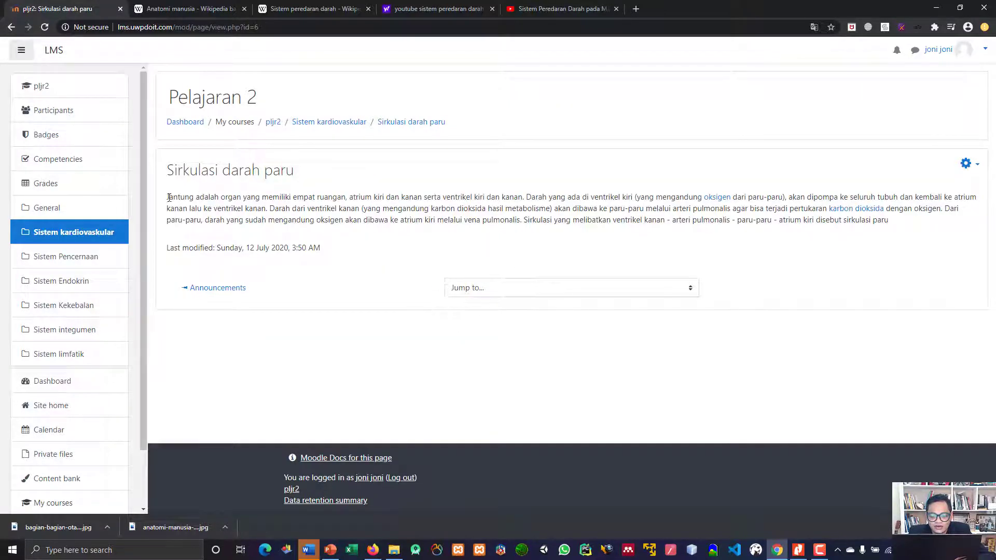
pyautogui.click(12, 27)
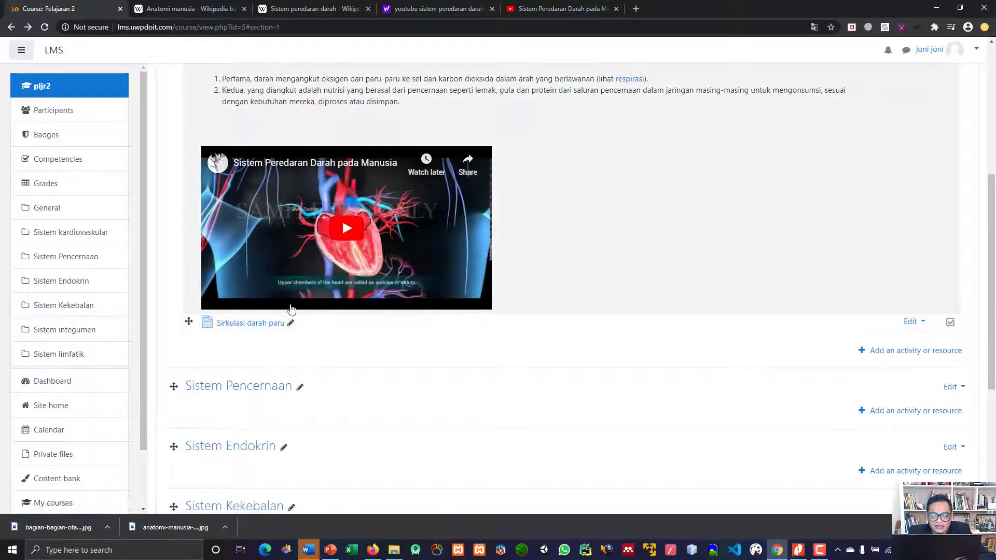
pyautogui.click(290, 322)
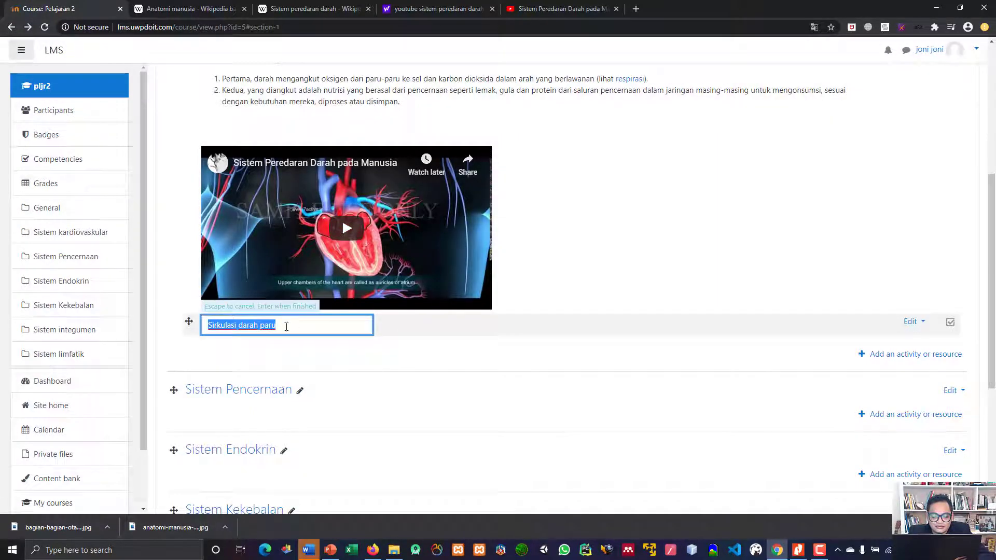
pyautogui.click(309, 327)
pyautogui.click(428, 336)
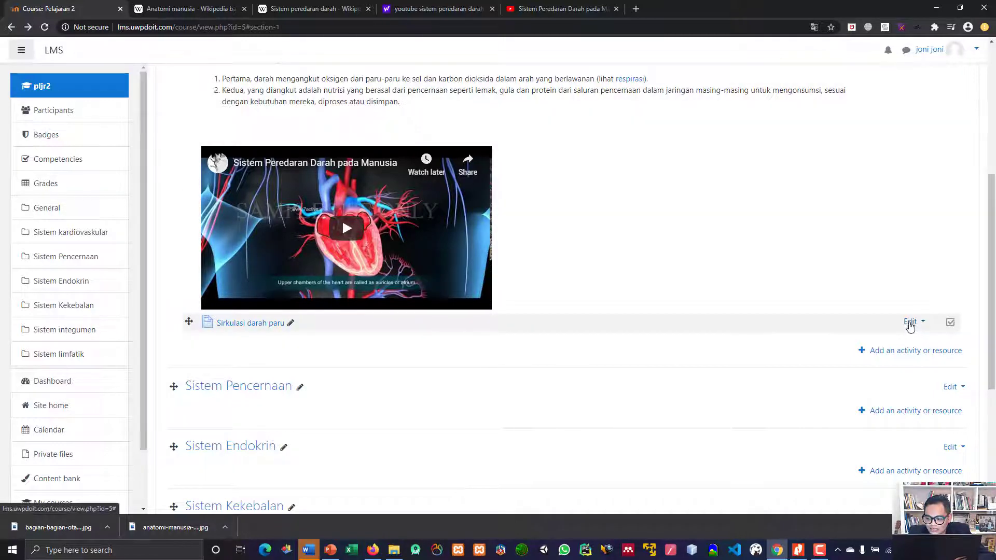
# Compare the label and the page under Sistem kardiovaskular, and look through the resource types that can be added to the section
pyautogui.scroll(3, 841, 327)
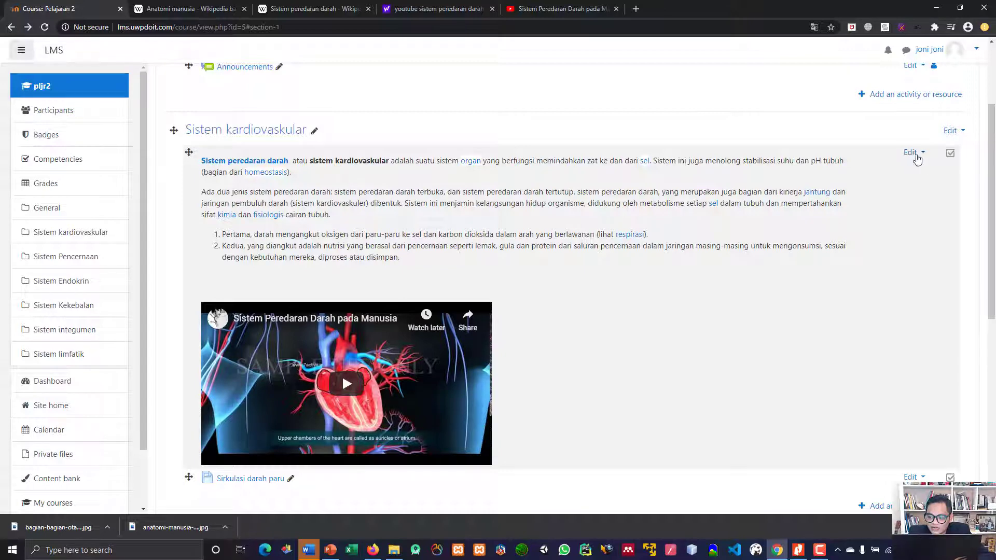
pyautogui.scroll(-2, 867, 345)
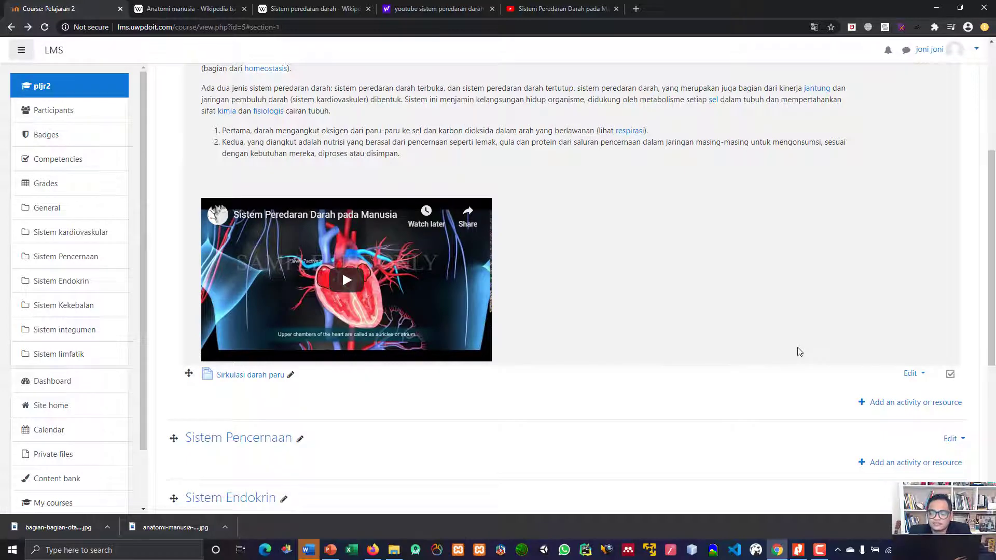
pyautogui.scroll(2, 690, 234)
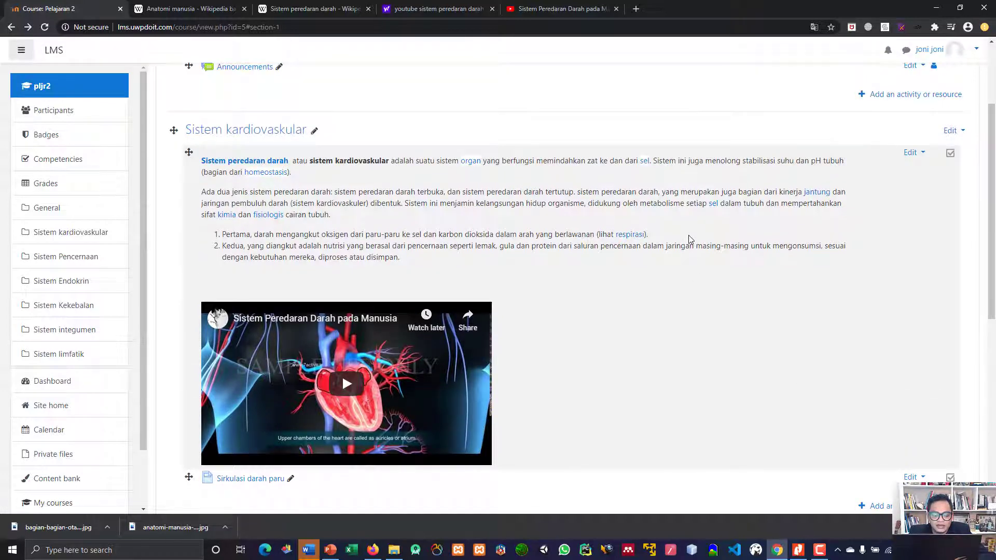
pyautogui.scroll(-4, 689, 235)
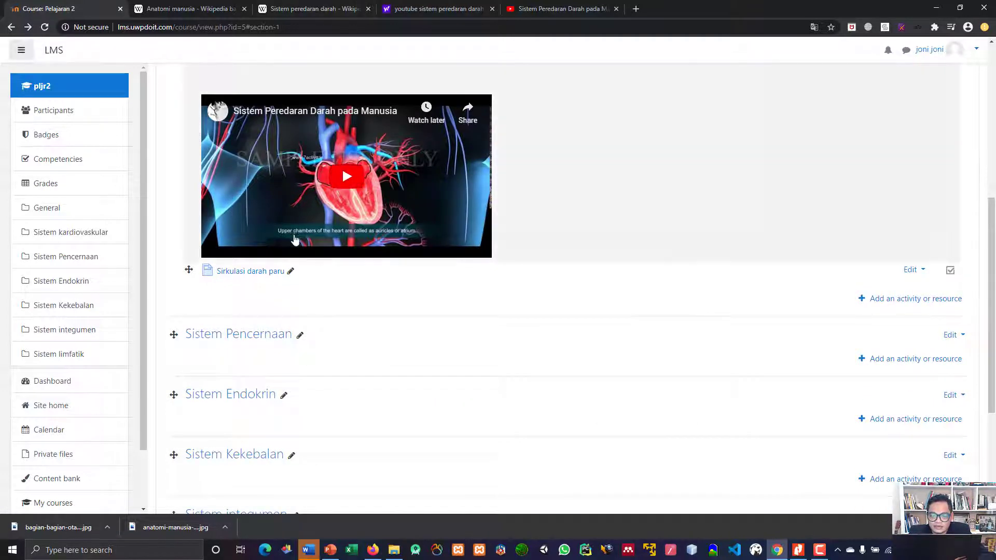
pyautogui.click(883, 302)
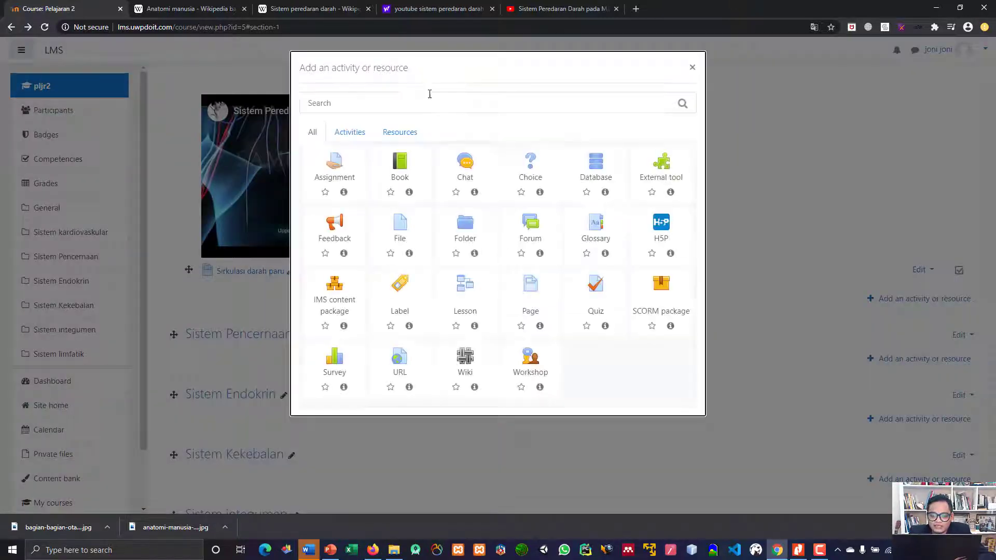
pyautogui.click(400, 132)
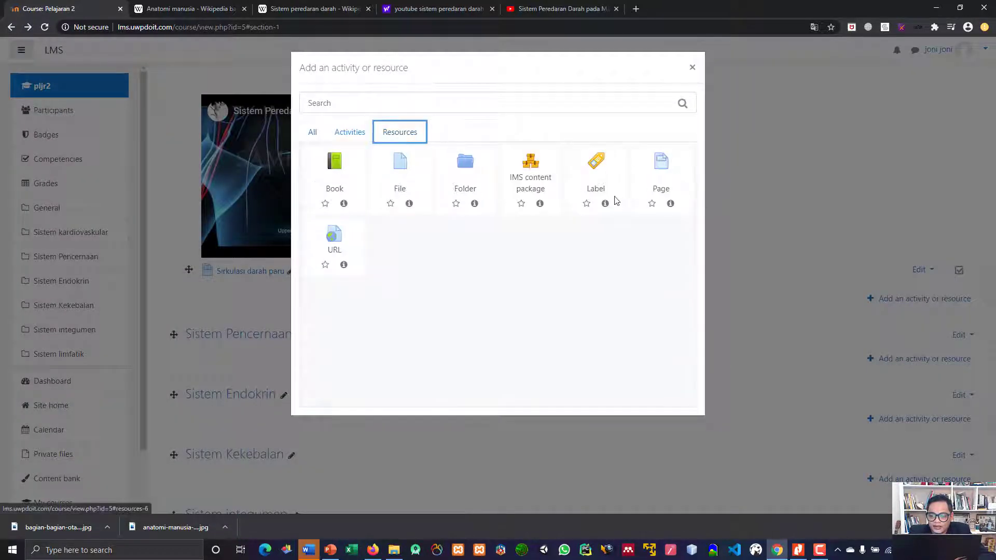
pyautogui.click(693, 68)
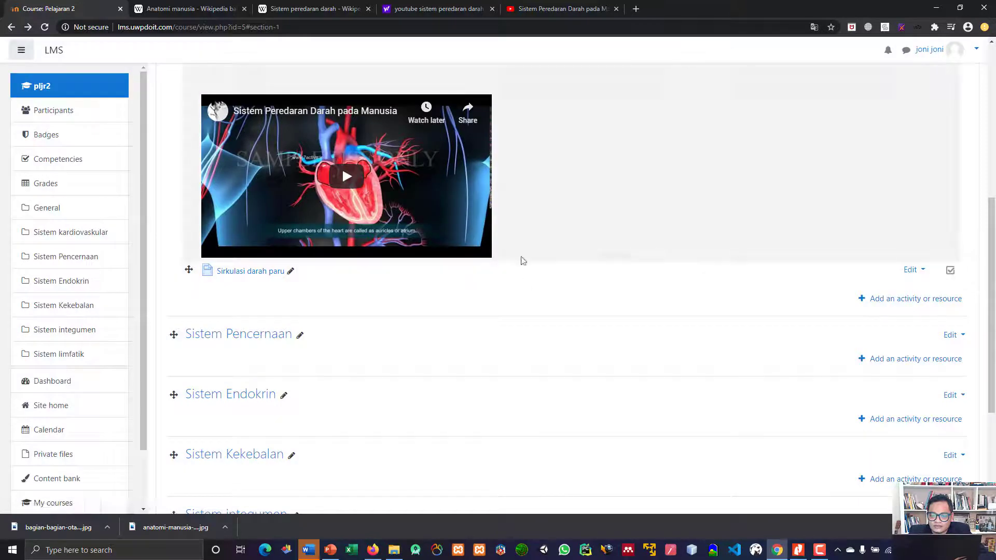
# Enable displaying the description on the course page for Sirkulasi darah paru, and save its settings, returning to the course
pyautogui.click(910, 270)
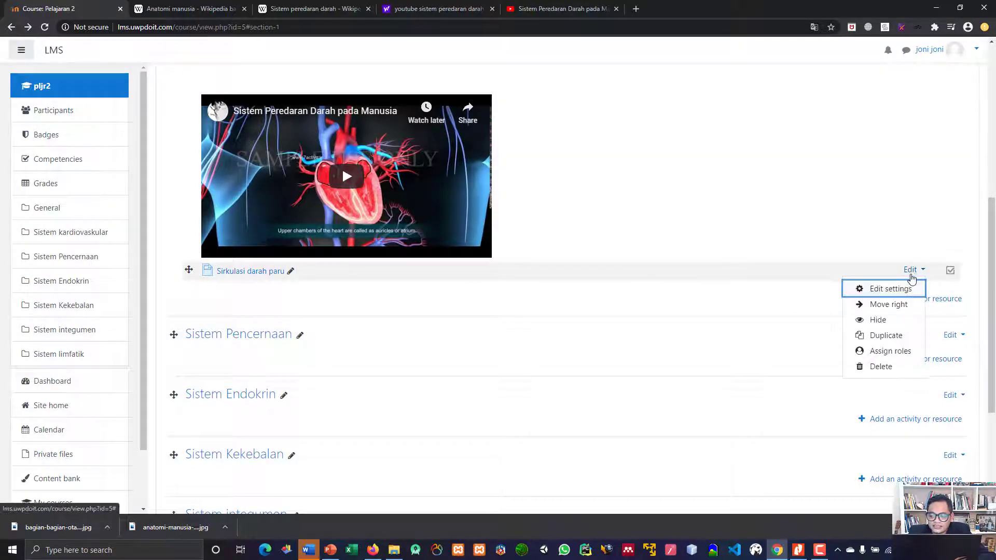
pyautogui.click(887, 289)
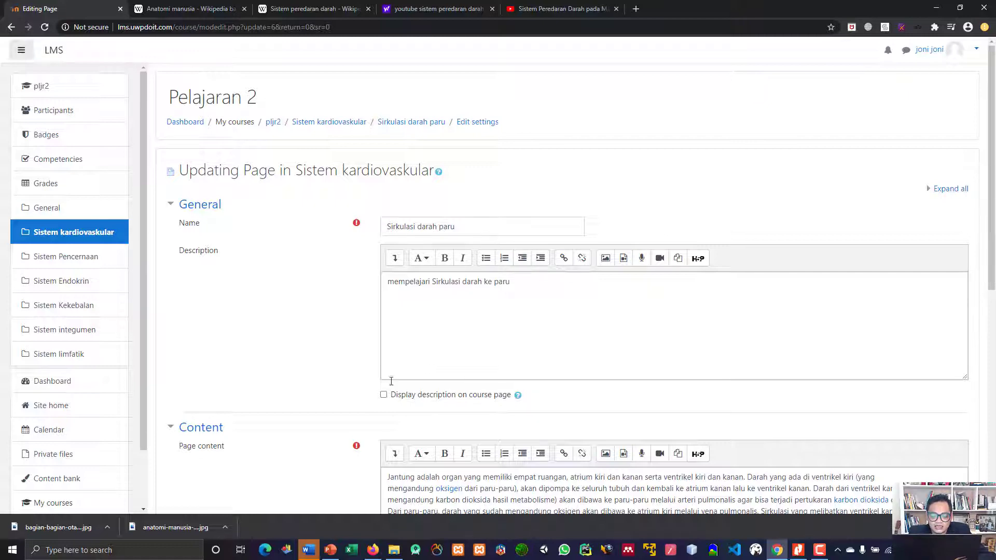
pyautogui.click(384, 396)
pyautogui.scroll(-8, 355, 399)
pyautogui.click(438, 396)
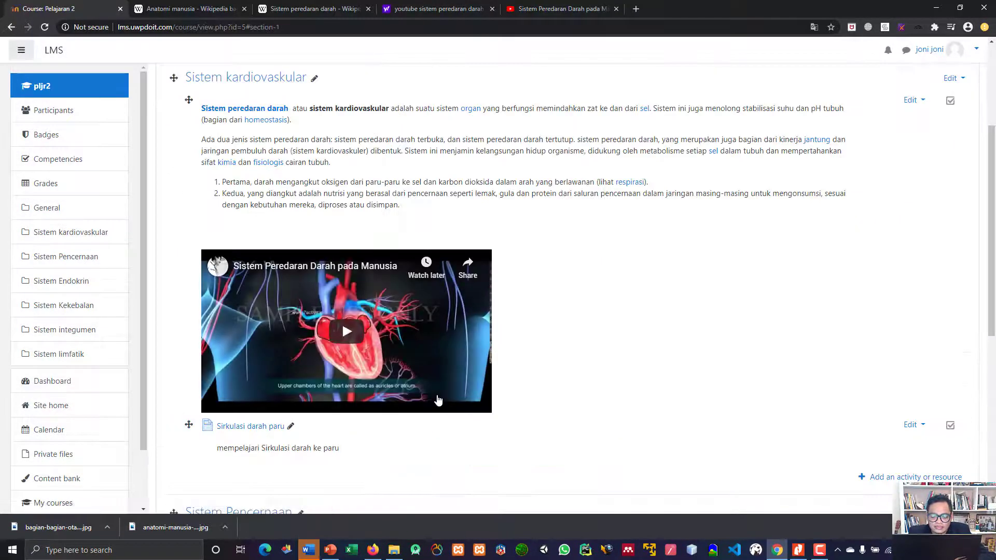
# Examine the description under the Sirkulasi darah paru page link on the course page
pyautogui.scroll(-2, 439, 400)
pyautogui.moveTo(297, 344); pyautogui.dragTo(245, 345)
pyautogui.moveTo(334, 341); pyautogui.dragTo(338, 343)
pyautogui.moveTo(245, 346); pyautogui.dragTo(318, 345)
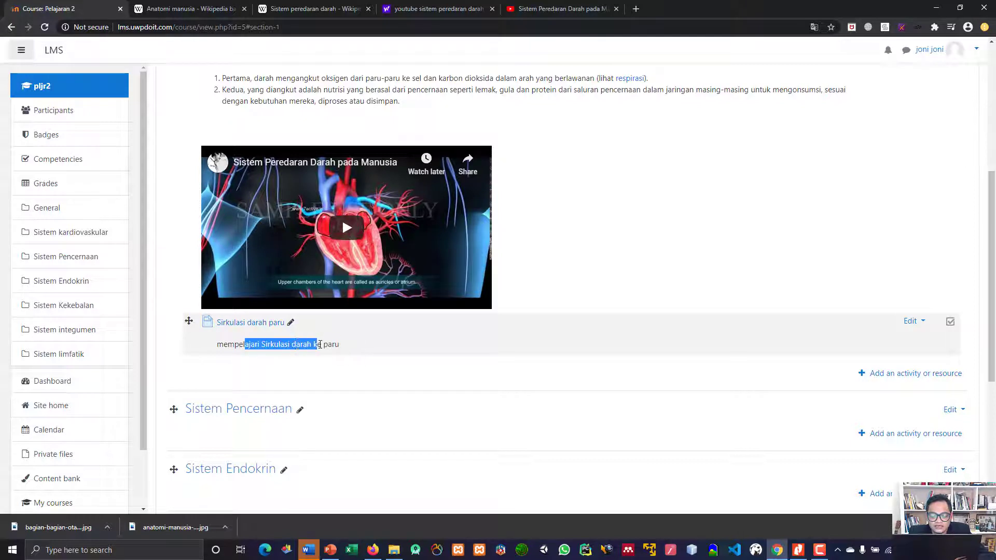
pyautogui.click(262, 347)
pyautogui.moveTo(221, 345); pyautogui.dragTo(342, 345)
pyautogui.click(318, 346)
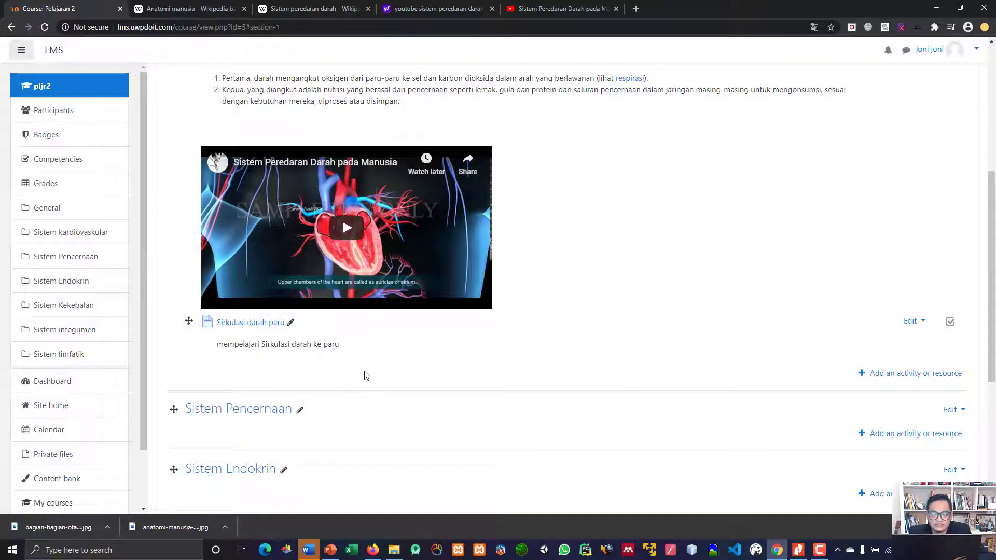
pyautogui.scroll(3, 367, 374)
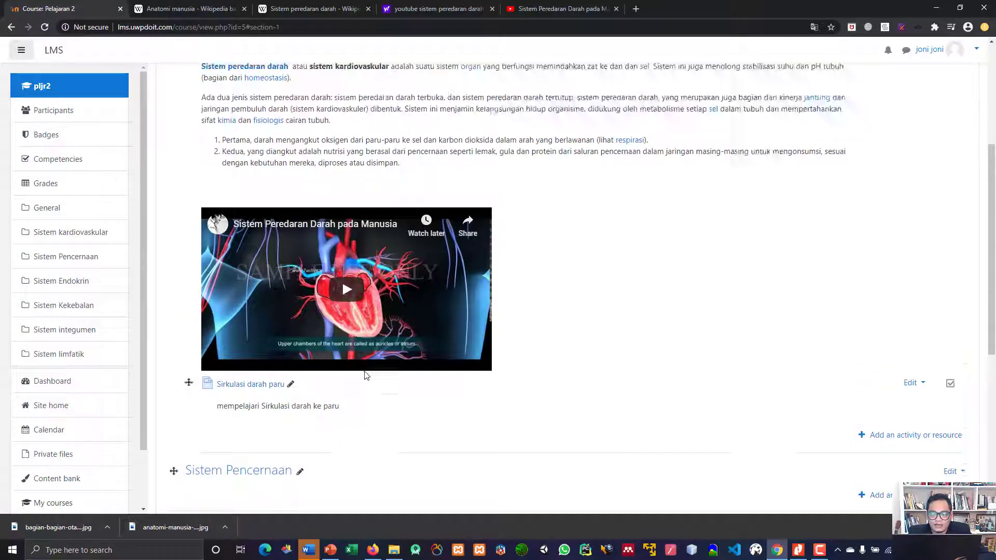
# Start adding a URL resource to the Sistem kardiovaskular section, reading its module description, and name it Sistem perredaran darah
pyautogui.scroll(-5, 364, 372)
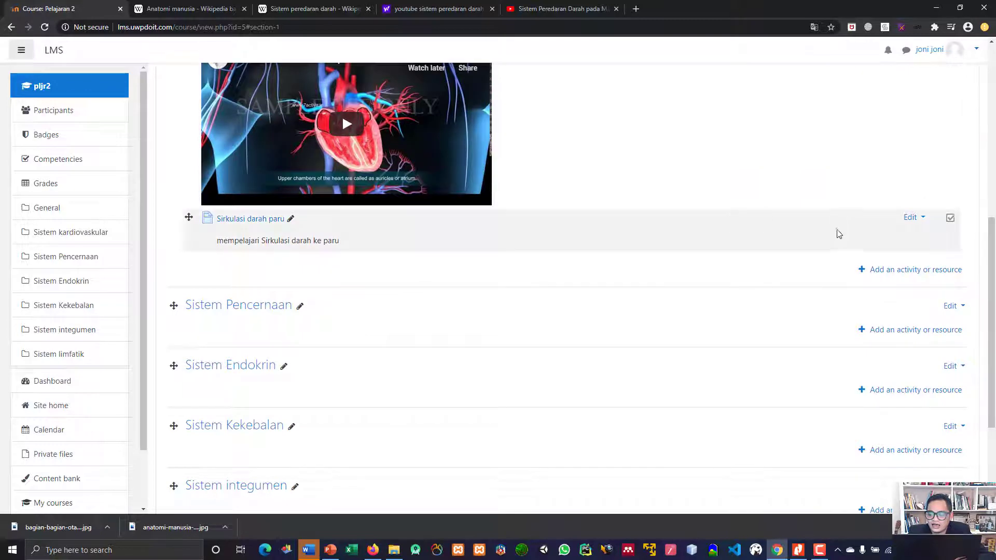
pyautogui.click(926, 272)
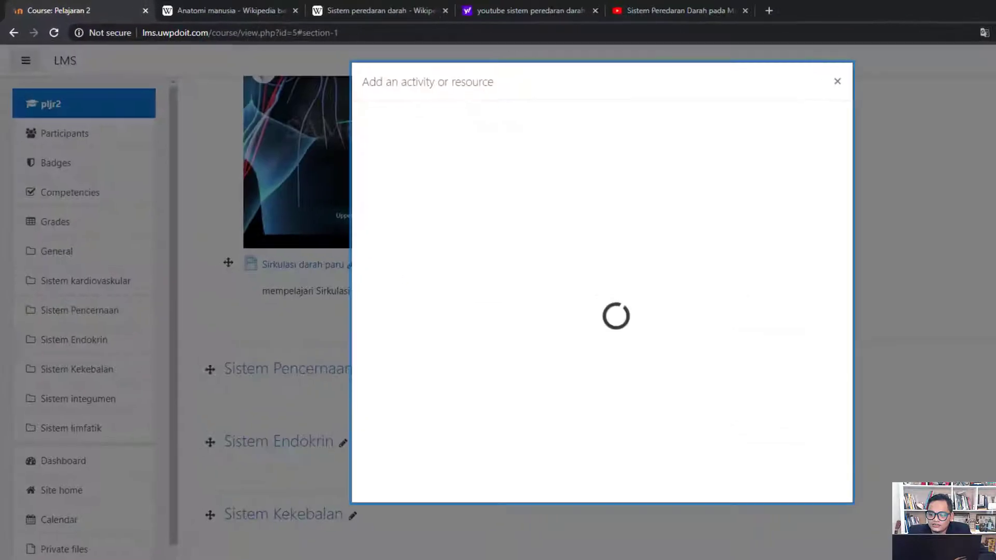
pyautogui.click(411, 136)
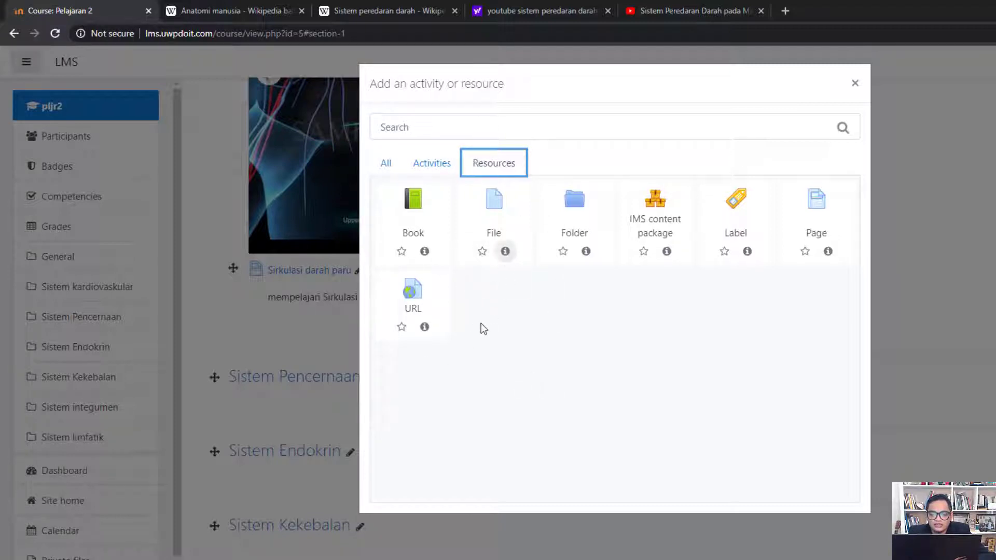
pyautogui.click(425, 327)
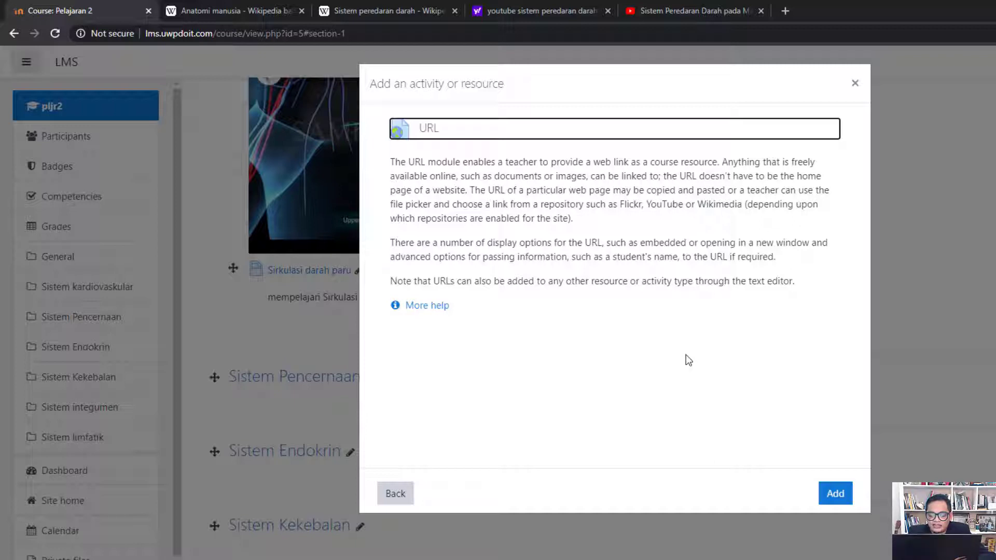
pyautogui.click(831, 497)
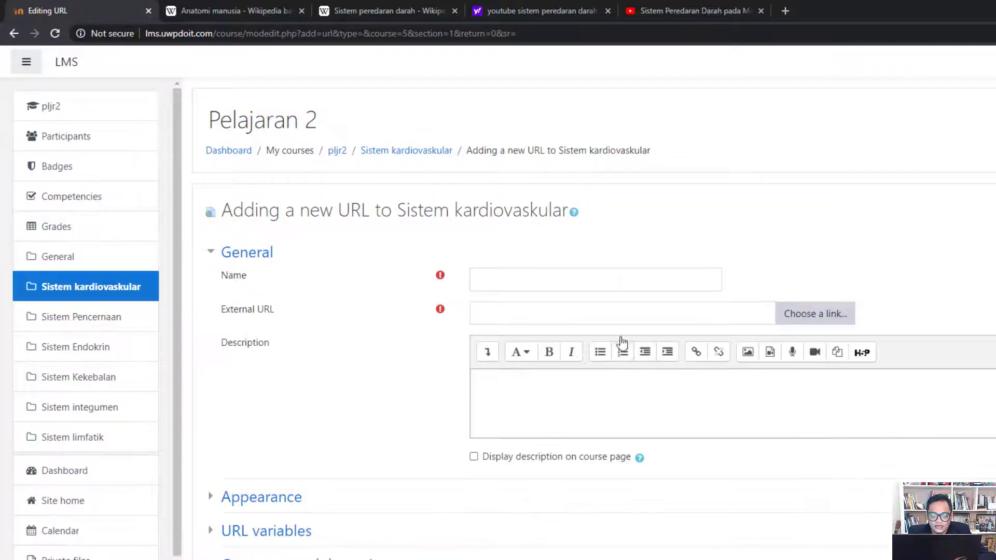
pyautogui.click(601, 286)
pyautogui.write('S')
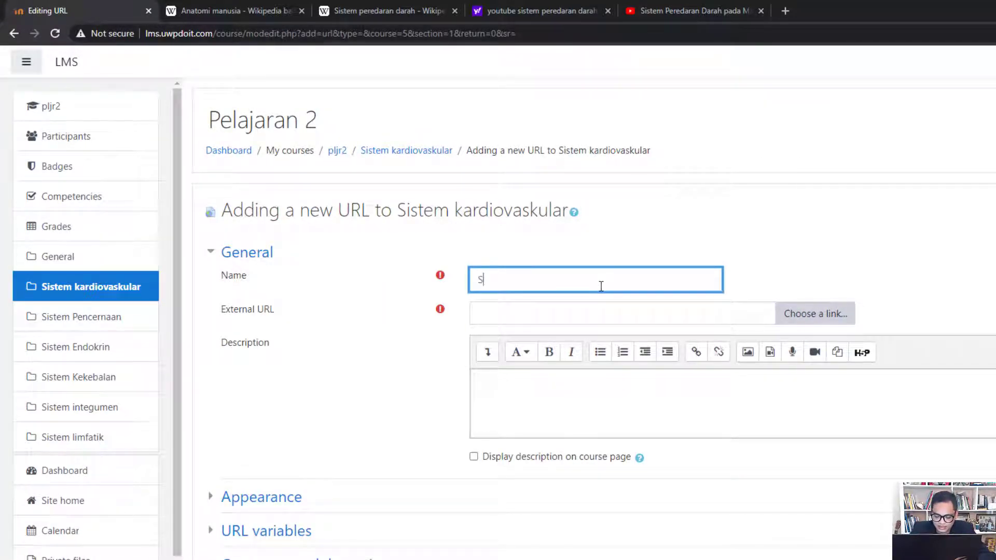
pyautogui.write('istem ')
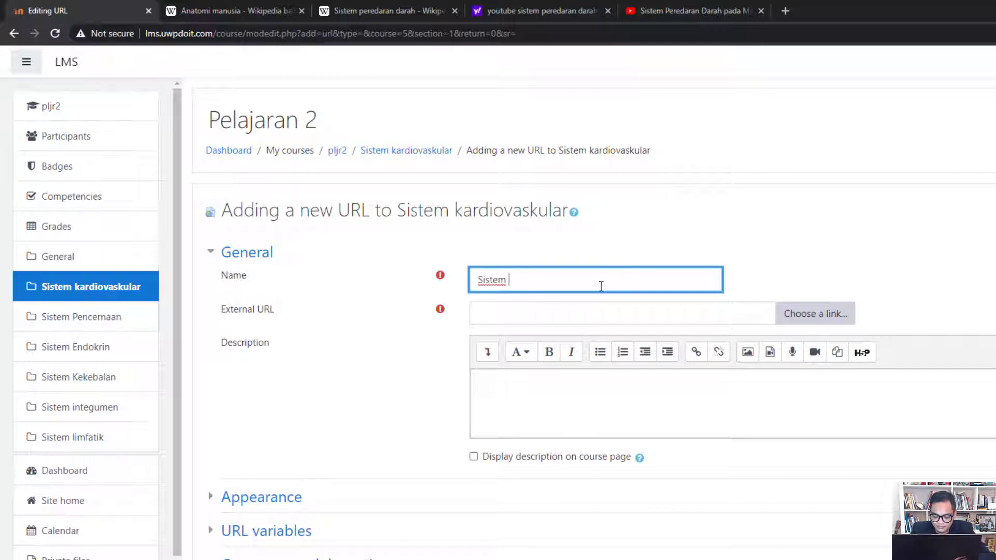
pyautogui.write('perredaran darah')
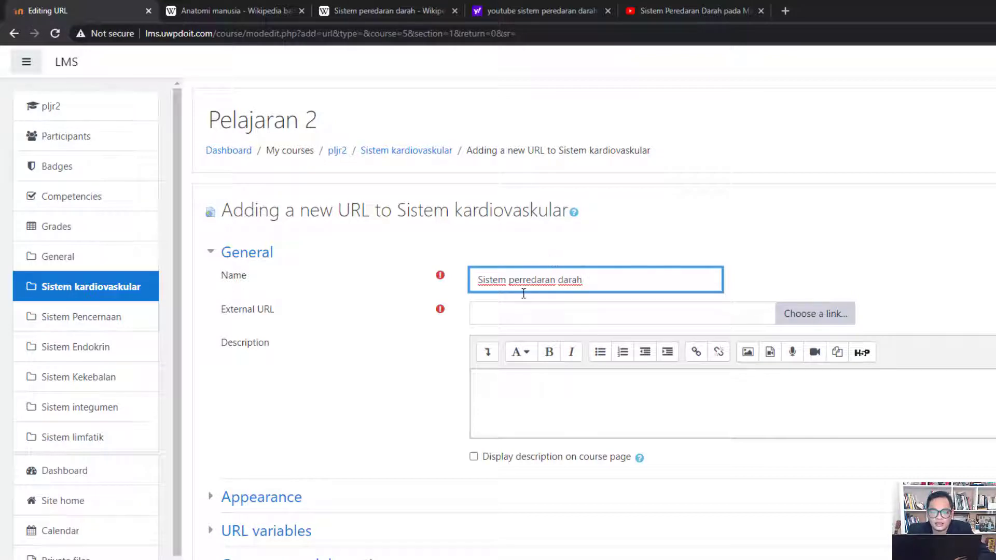
pyautogui.click(425, 13)
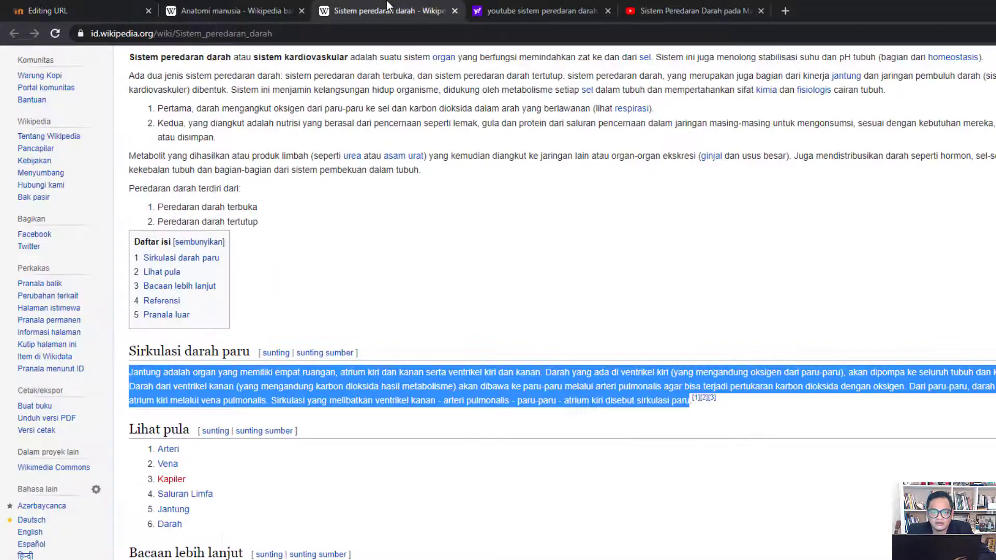
pyautogui.click(268, 34)
pyautogui.hotkey('ctrl', 'c')
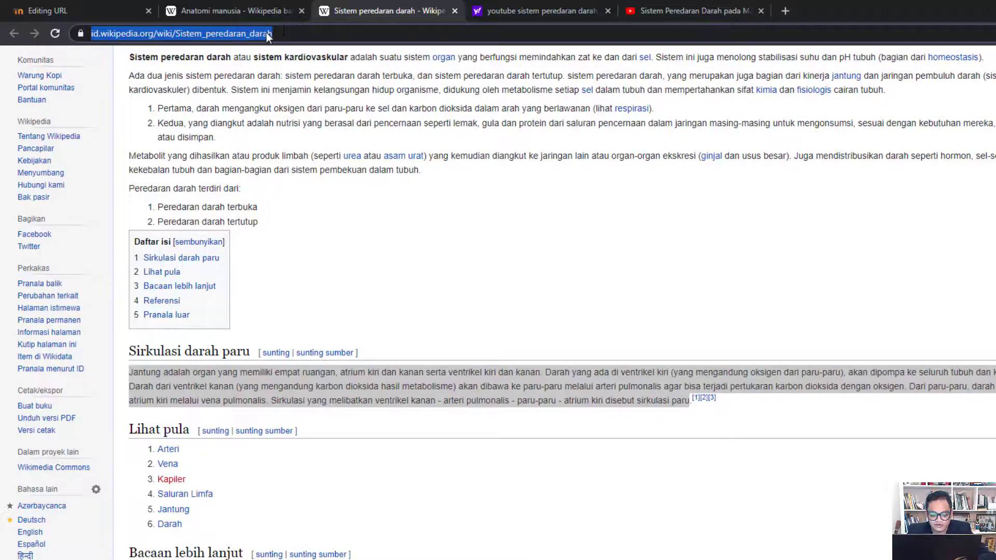
pyautogui.click(97, 6)
pyautogui.click(545, 315)
pyautogui.hotkey('ctrl', 'v')
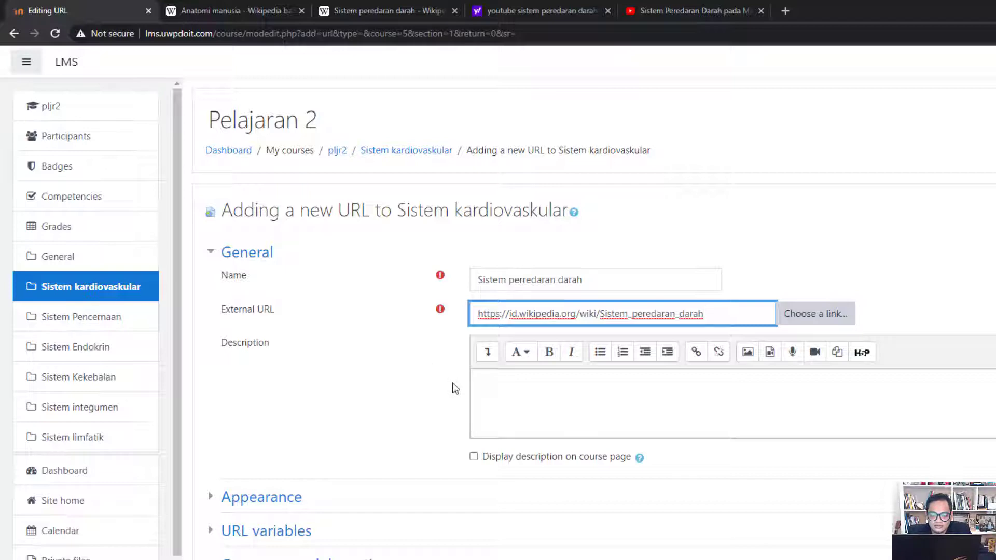
pyautogui.scroll(-5, 453, 383)
pyautogui.click(550, 495)
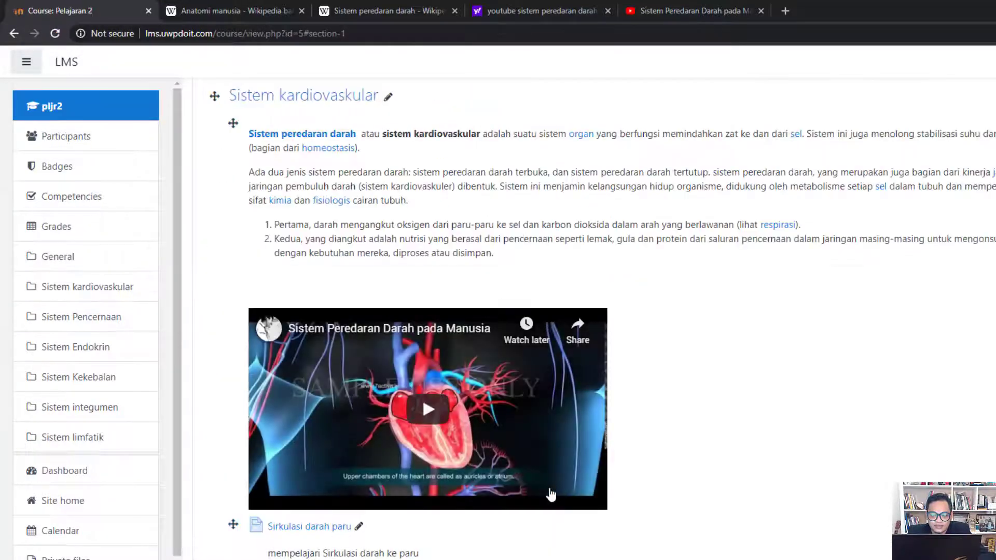
# Follow the Sistem perredaran darah link on the course page to check its target, and go back to the course
pyautogui.scroll(-3, 571, 441)
pyautogui.click(336, 390)
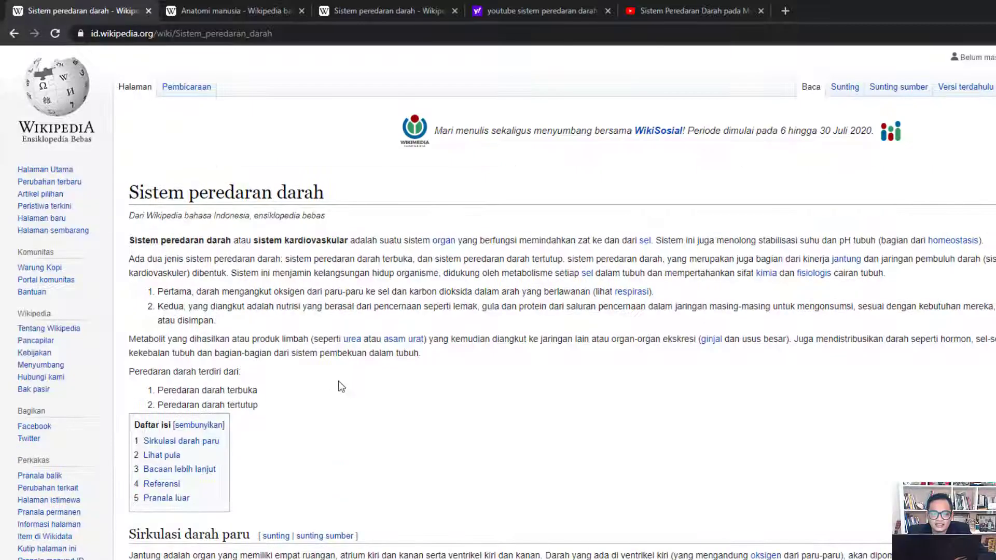
pyautogui.click(14, 34)
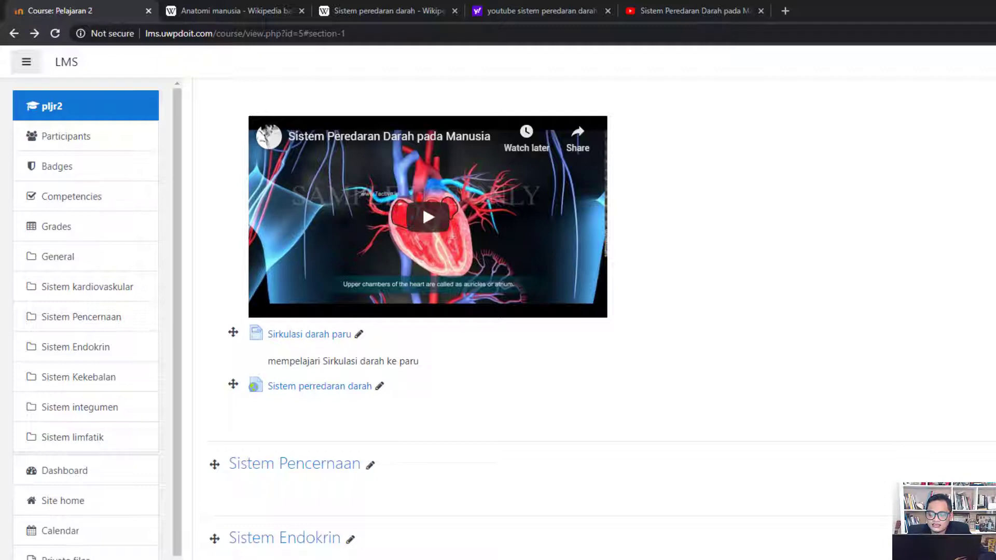
# Start a File resource in Sistem kardiovaskular named file materi peredaran darah, with the description silahkan baca materi ini
pyautogui.click(993, 412)
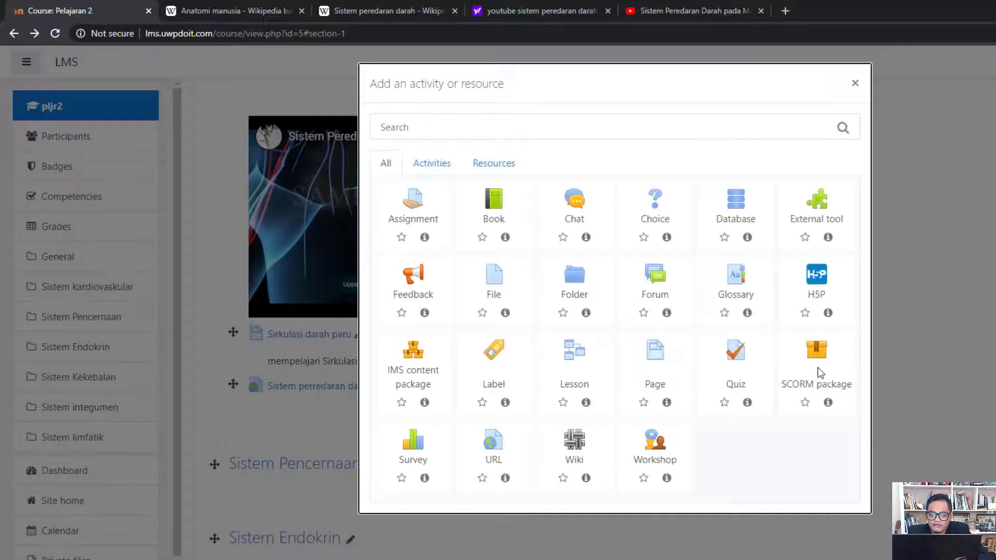
pyautogui.click(507, 164)
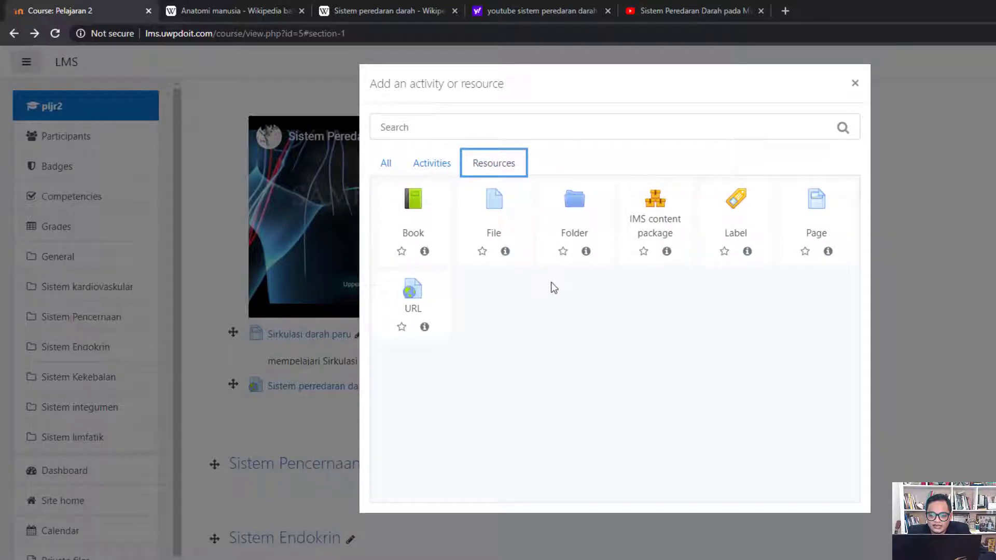
pyautogui.click(506, 253)
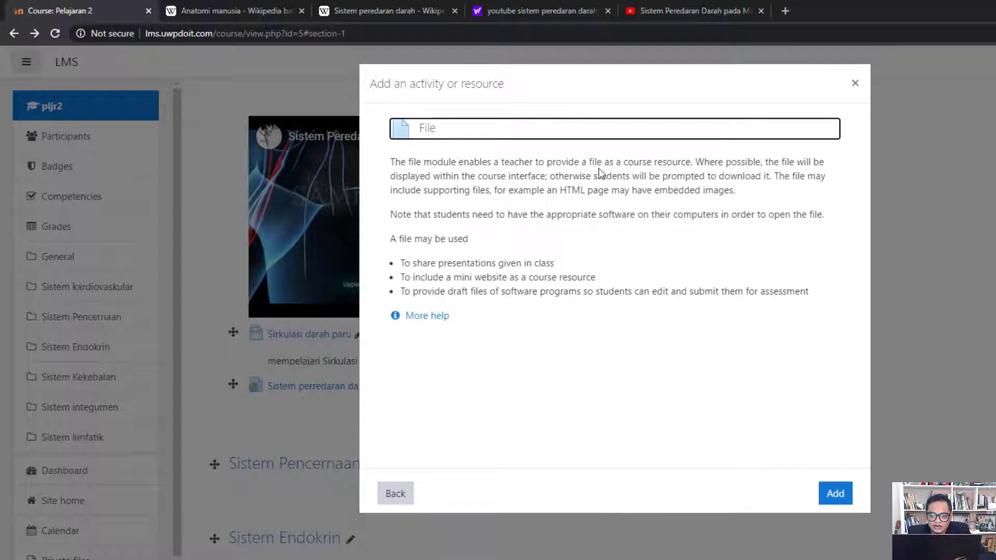
pyautogui.click(836, 492)
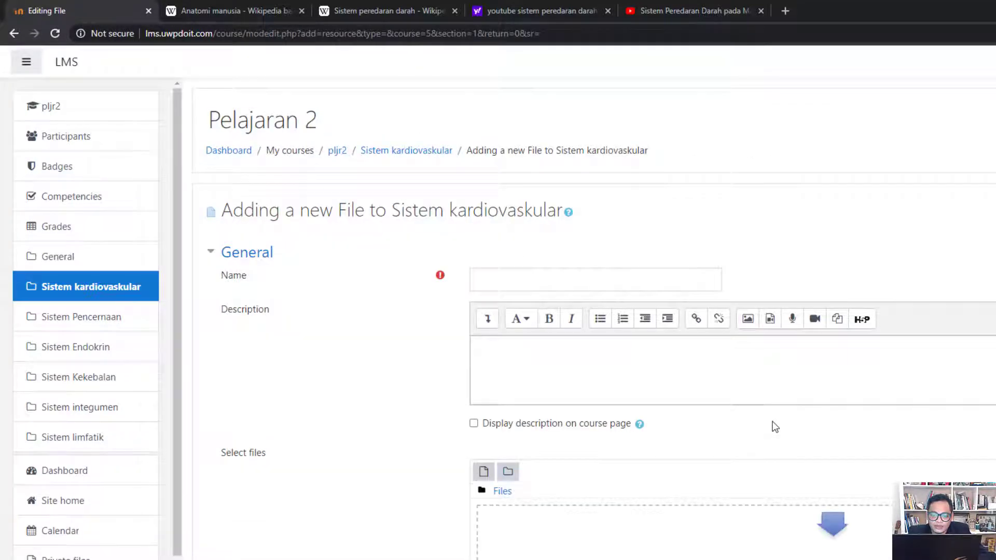
pyautogui.click(565, 280)
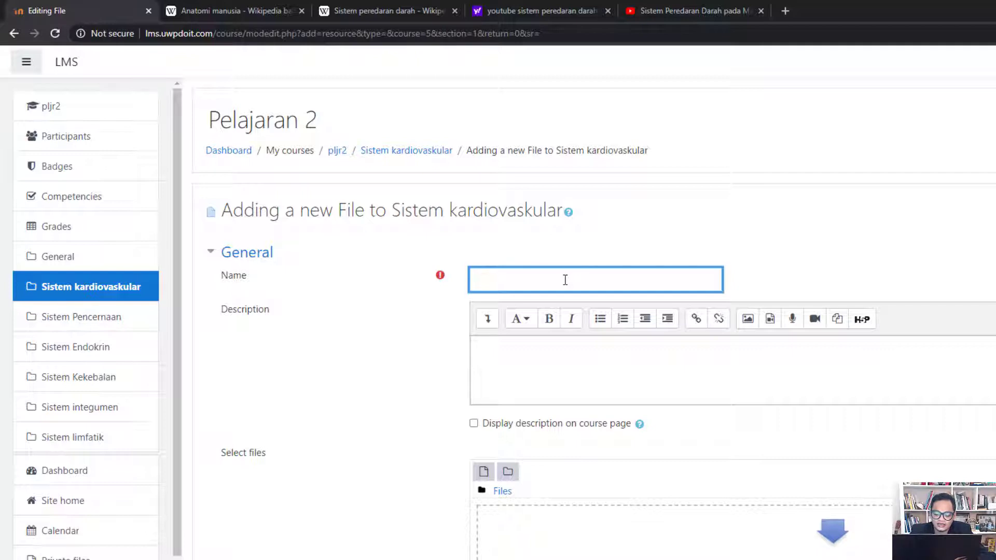
pyautogui.write('file')
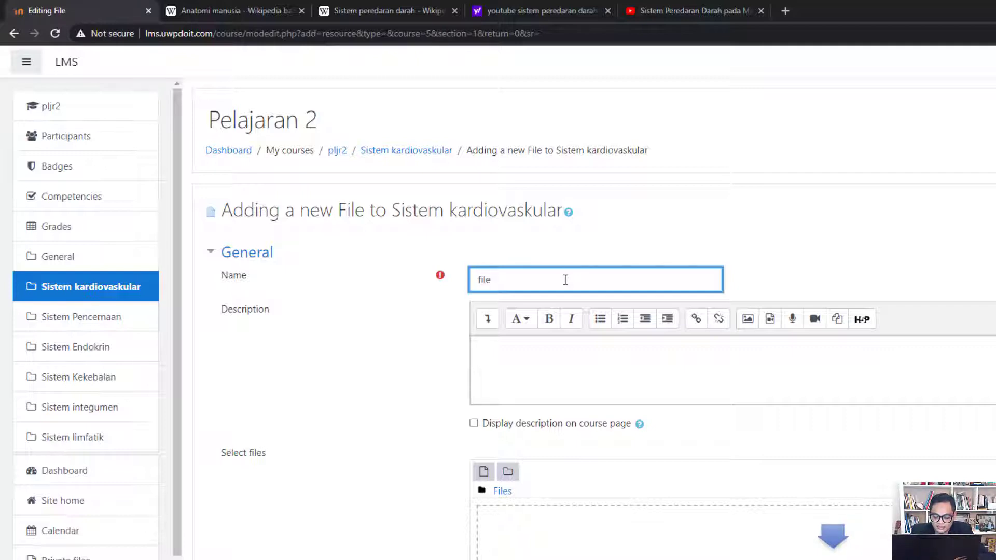
pyautogui.write(' materi peredaran darah')
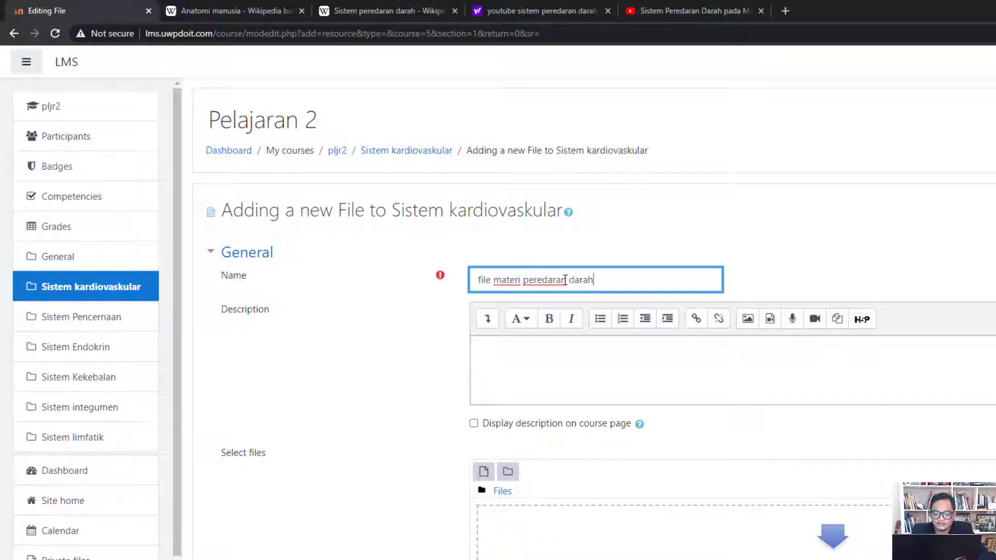
pyautogui.click(521, 359)
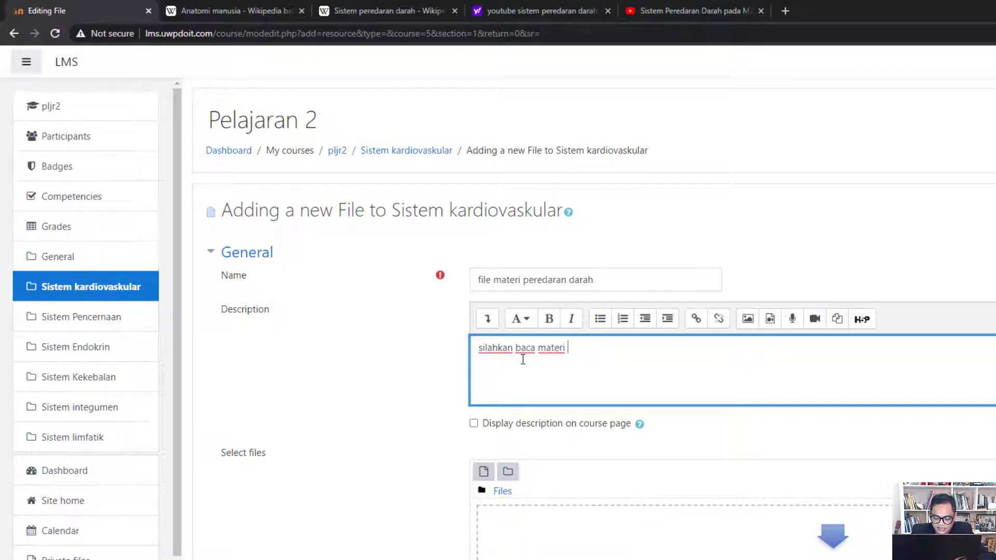
# Upload anatomi-manusia-tulang.jpg from the Pictures folder to the file resource, and save it, returning to the course
pyautogui.scroll(-4, 529, 395)
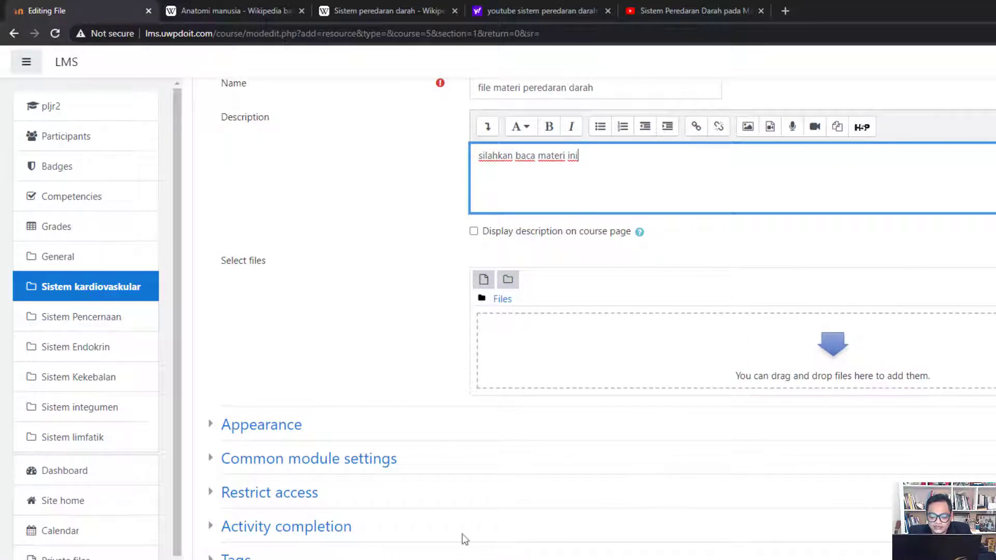
pyautogui.click(545, 559)
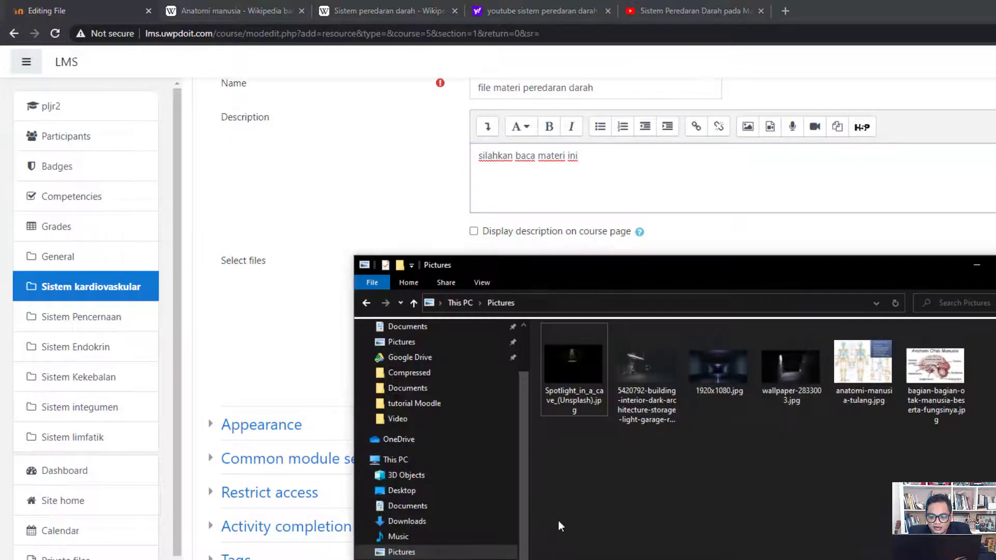
pyautogui.moveTo(790, 265); pyautogui.dragTo(190, 276)
pyautogui.moveTo(235, 376); pyautogui.dragTo(552, 372)
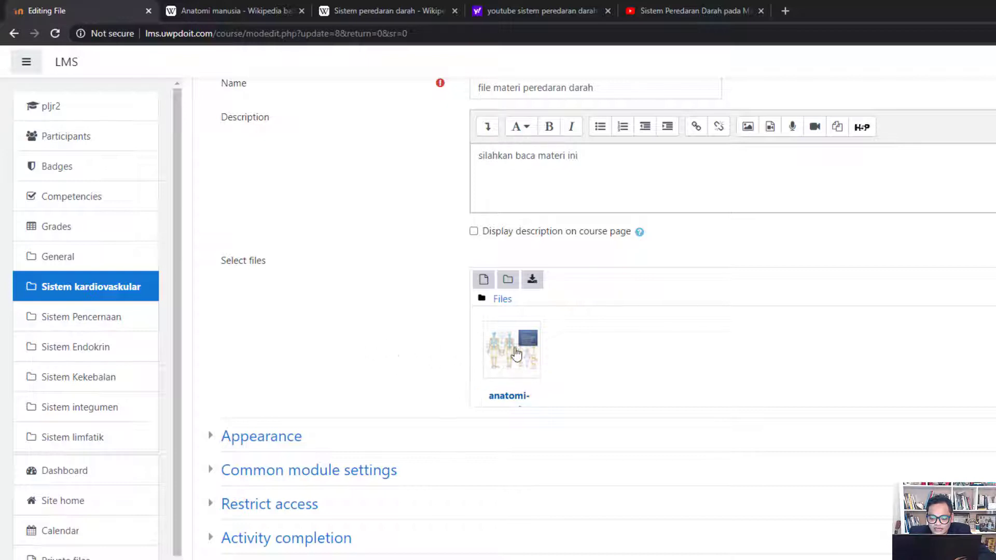
pyautogui.scroll(-3, 548, 358)
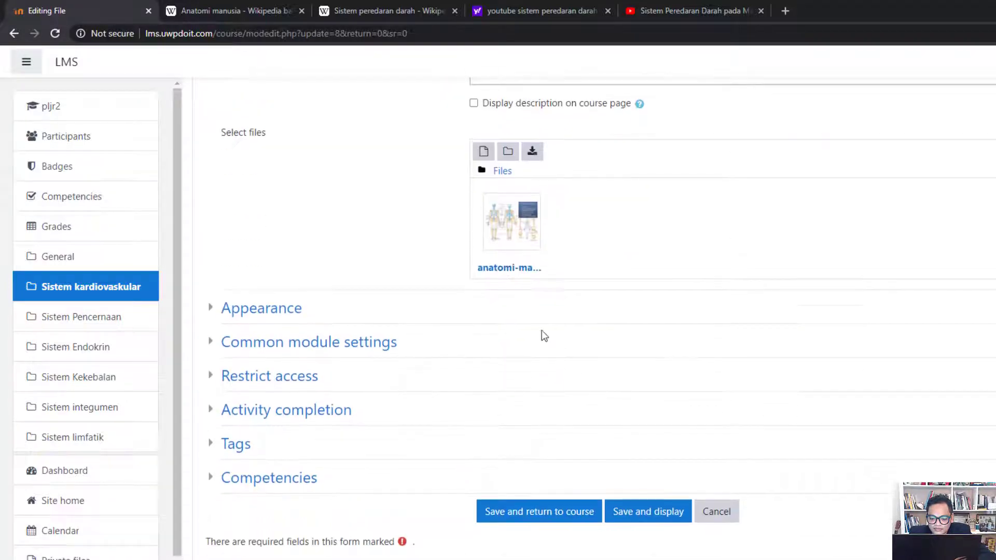
pyautogui.click(563, 517)
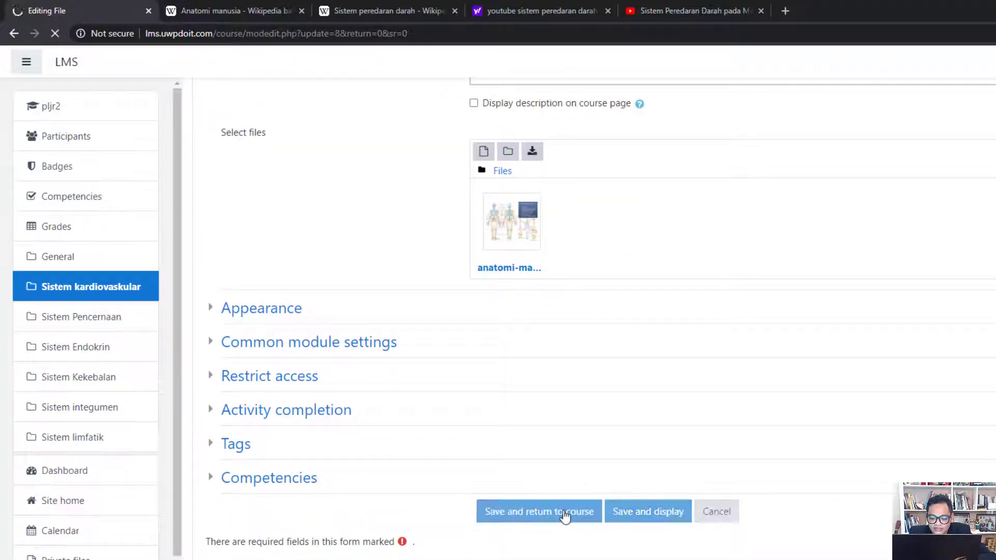
# View the file materi peredaran darah resource with its image and description, and go back to the course page
pyautogui.scroll(-5, 566, 503)
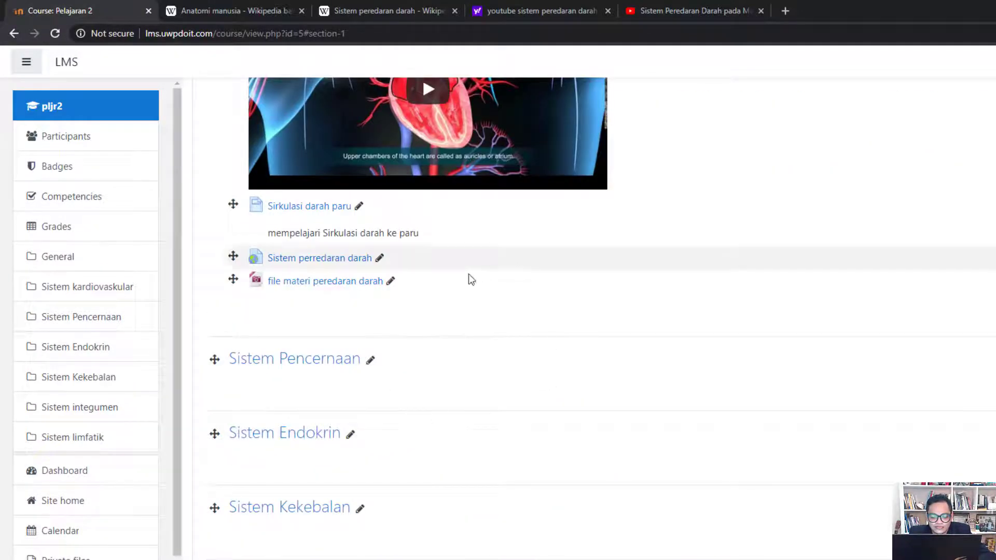
pyautogui.click(340, 286)
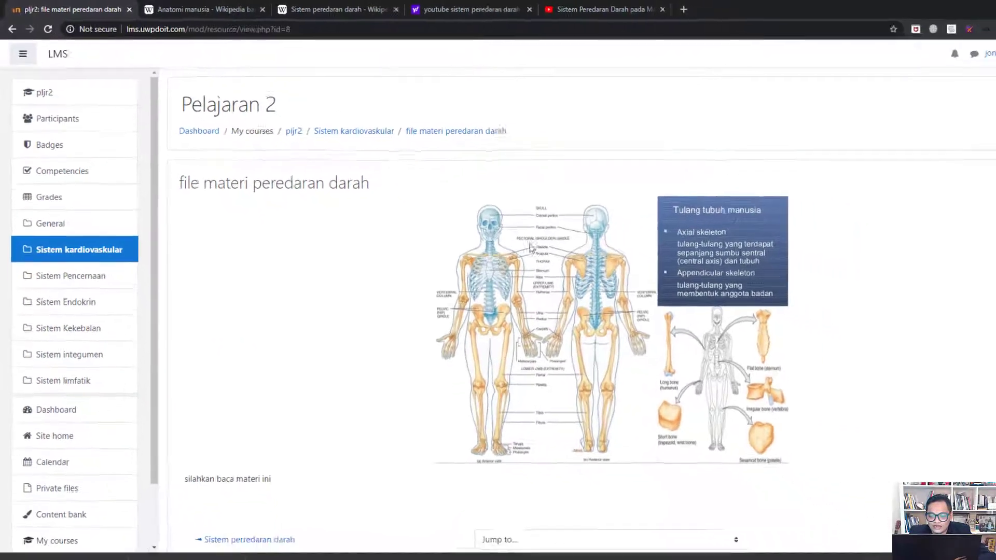
pyautogui.click(10, 27)
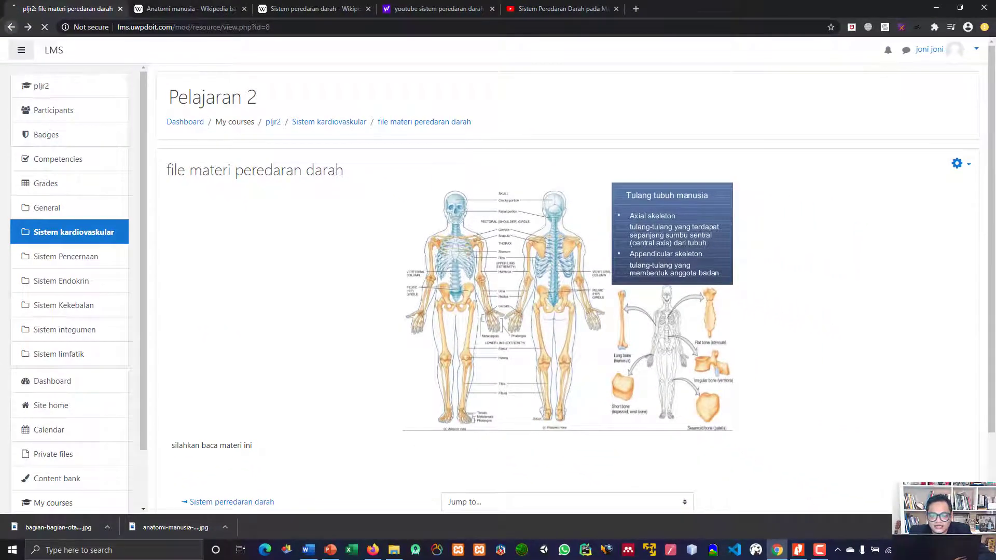
# Start a new File resource in the Sistem kardiovaskular topic and name it materi word
pyautogui.scroll(-2, 369, 310)
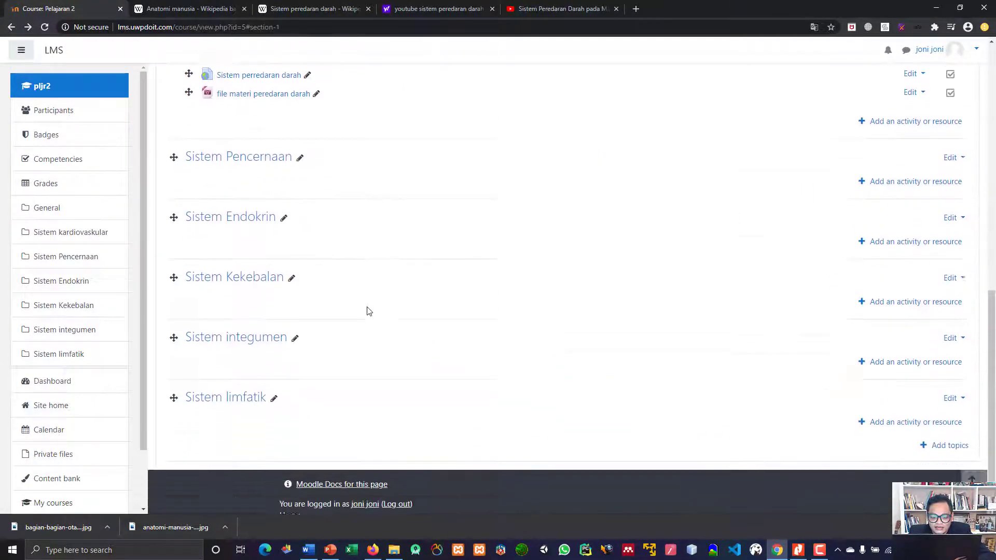
pyautogui.scroll(1, 778, 187)
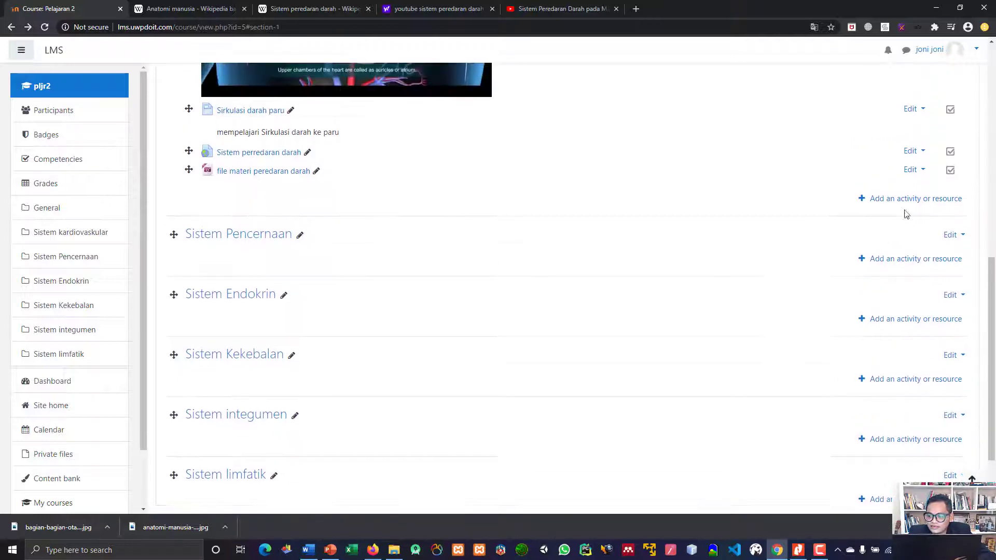
pyautogui.click(902, 201)
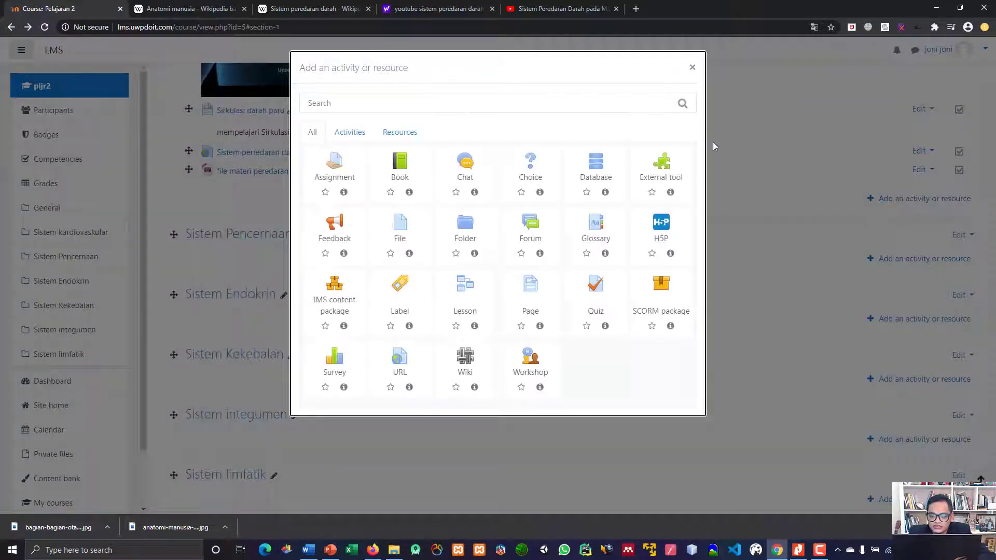
pyautogui.click(397, 133)
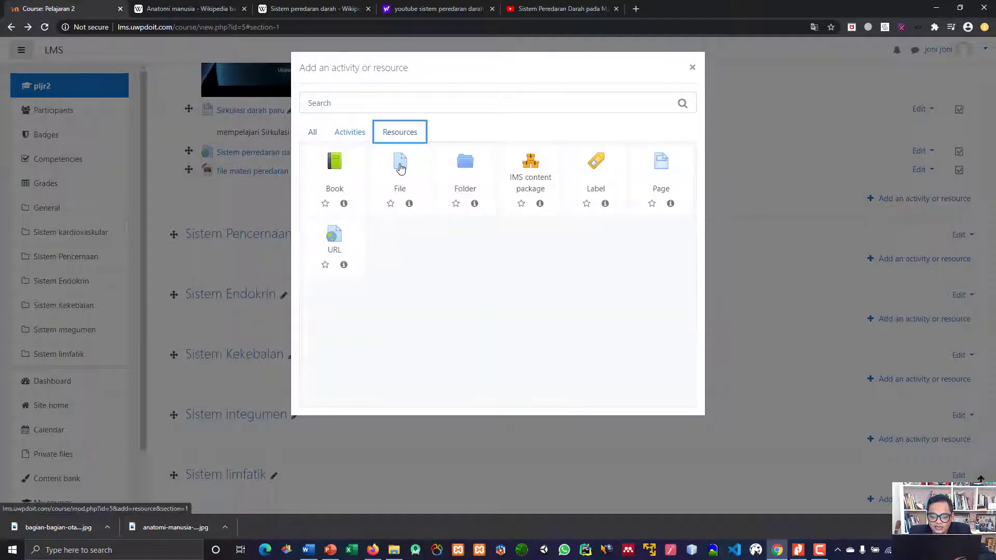
pyautogui.click(400, 165)
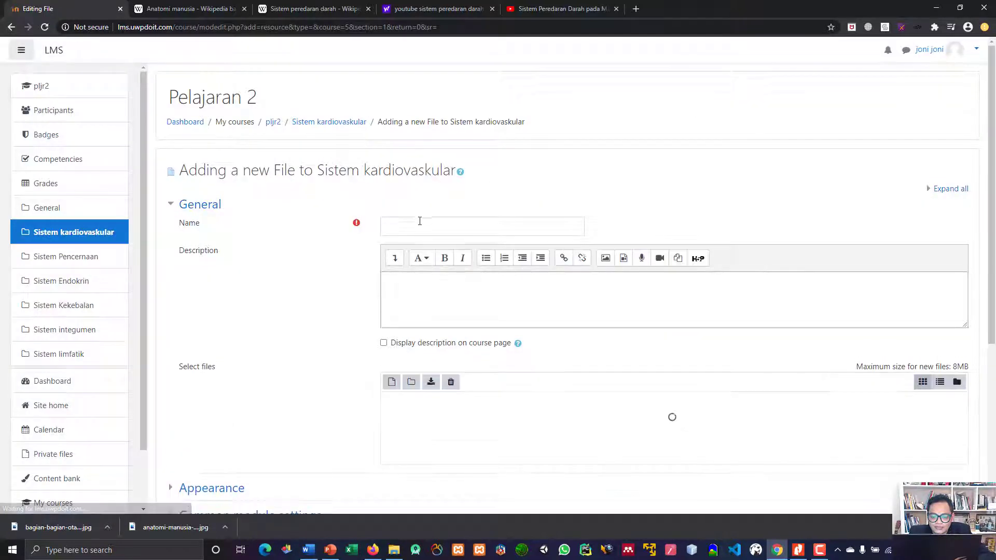
pyautogui.click(415, 226)
pyautogui.write('materi')
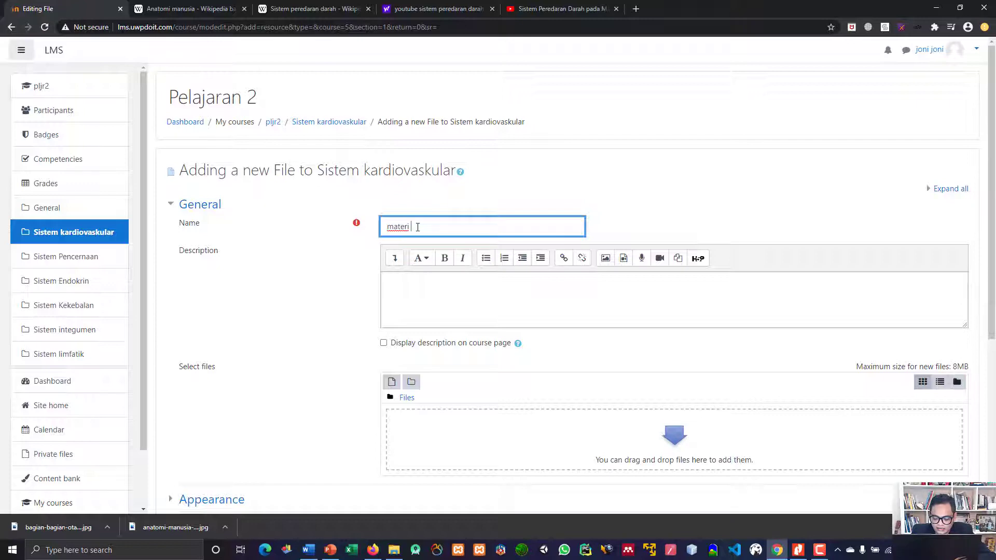
pyautogui.write(' word')
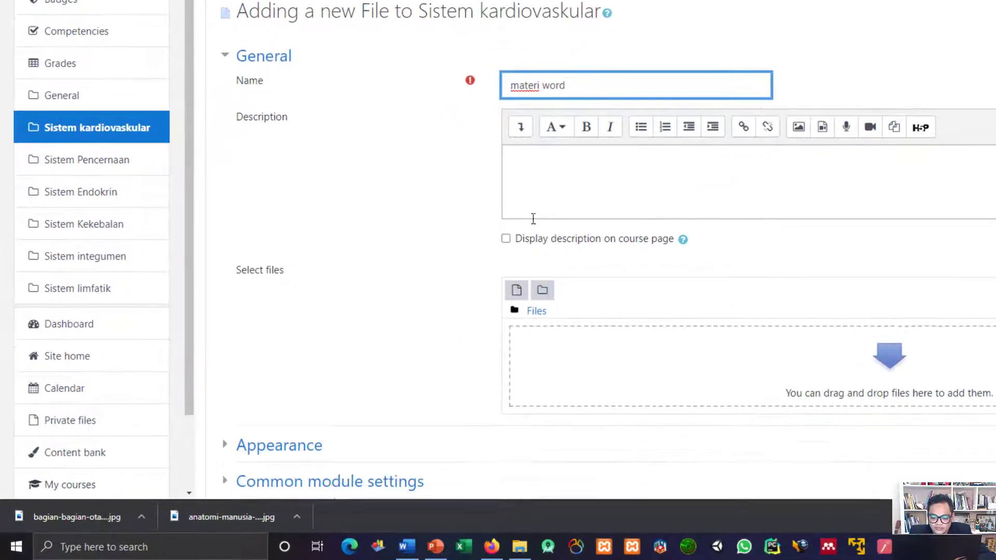
# Upload peredaran darah.docx from the Pictures folder to the file resource, and save it, returning to the course
pyautogui.scroll(-1, 491, 392)
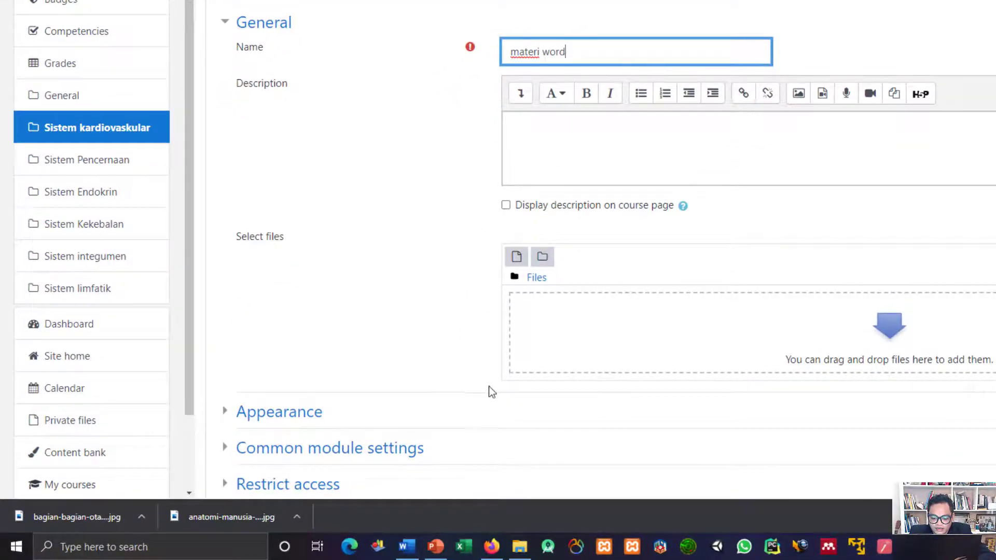
pyautogui.click(523, 552)
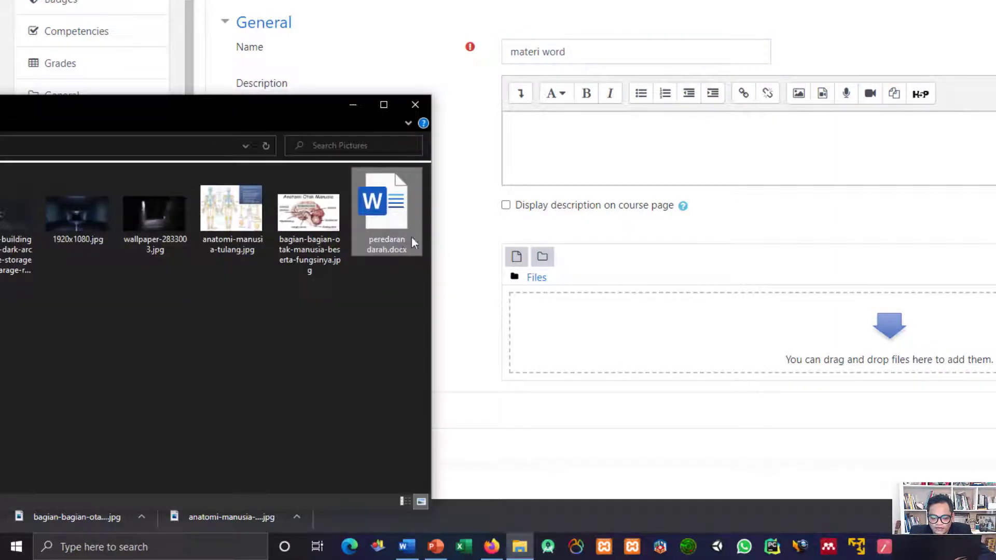
pyautogui.moveTo(407, 239); pyautogui.dragTo(615, 332)
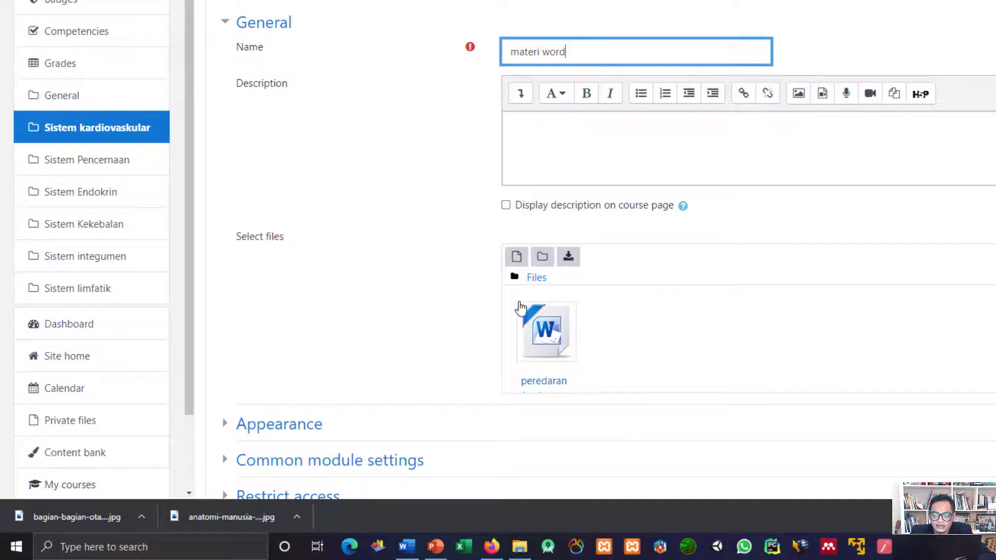
pyautogui.scroll(-5, 559, 360)
pyautogui.click(574, 374)
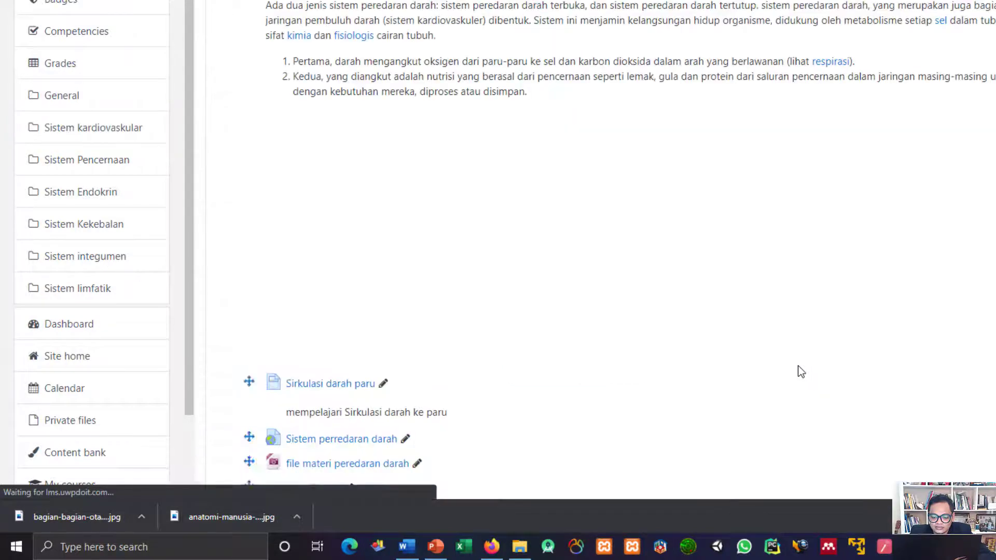
# Turn editing off for the Pelajaran 2 course
pyautogui.scroll(-5, 623, 363)
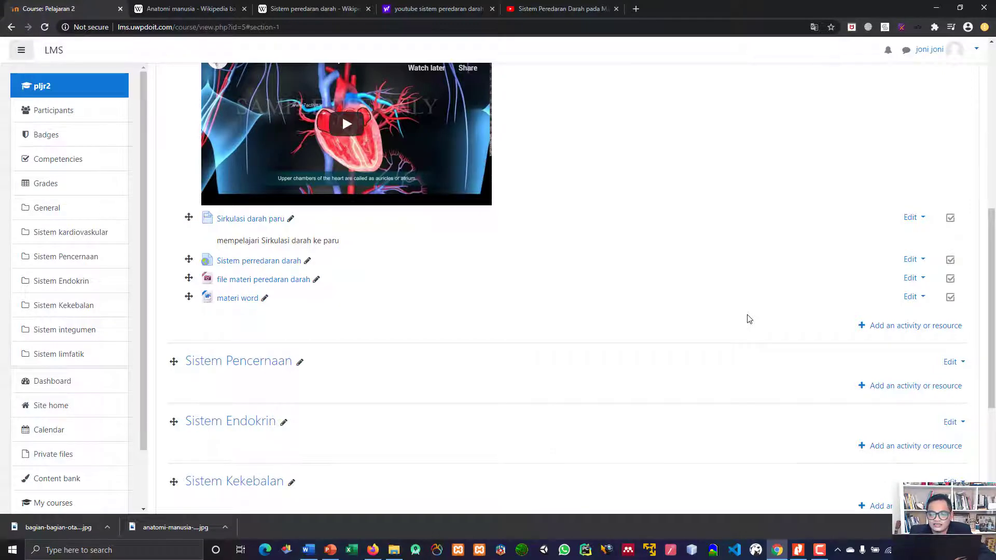
pyautogui.scroll(7, 748, 318)
pyautogui.scroll(-6, 612, 325)
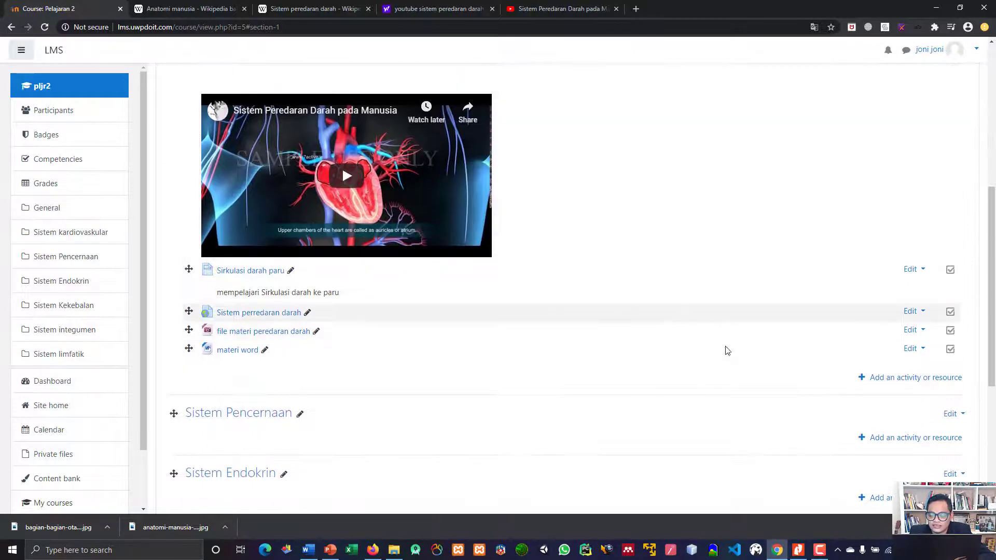
pyautogui.scroll(5, 519, 329)
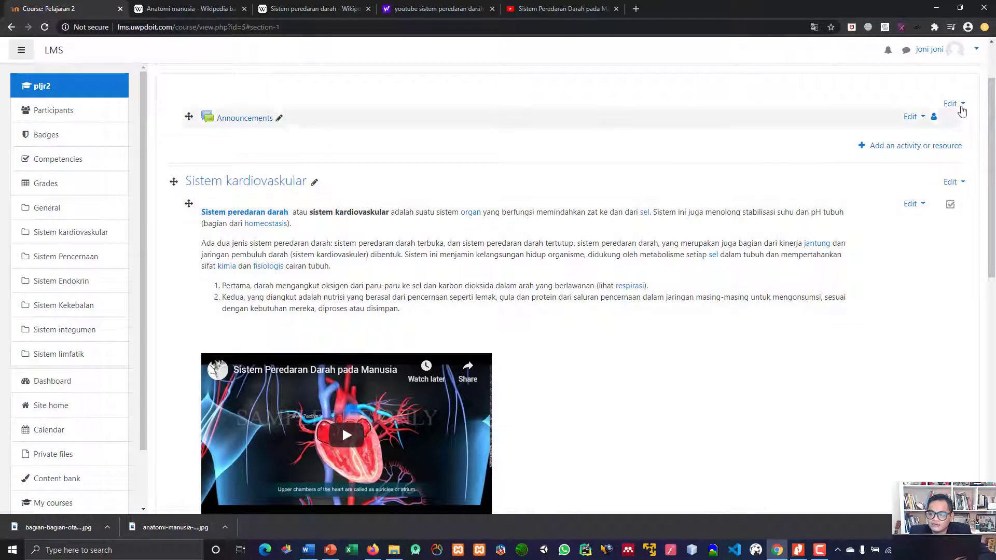
pyautogui.click(961, 105)
pyautogui.click(920, 96)
pyautogui.scroll(2, 875, 160)
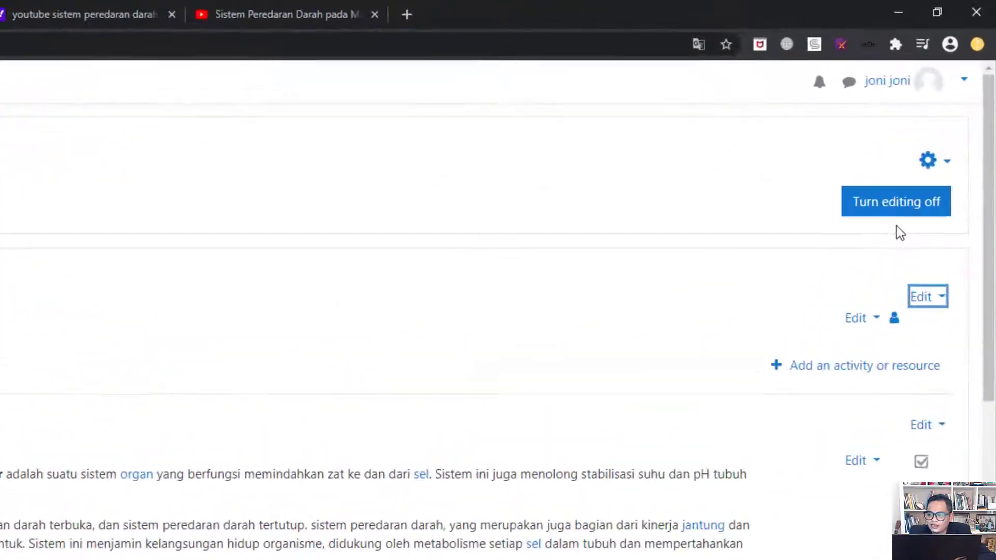
pyautogui.click(910, 205)
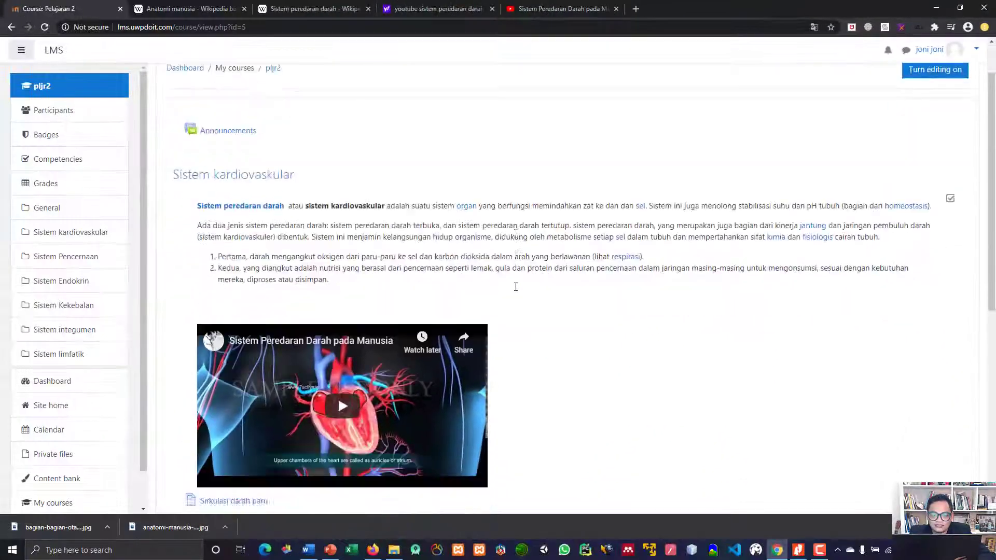
# Review the Sistem kardiovaskular topic as displayed without editing, from the label text and video to the page, URL and file resources
pyautogui.scroll(-10, 516, 287)
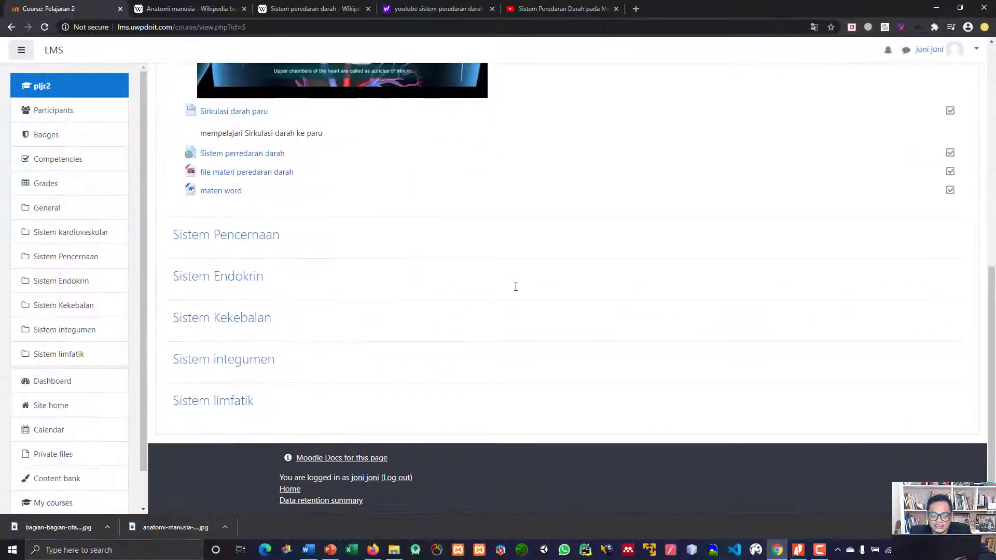
pyautogui.scroll(8, 516, 287)
pyautogui.scroll(-5, 516, 287)
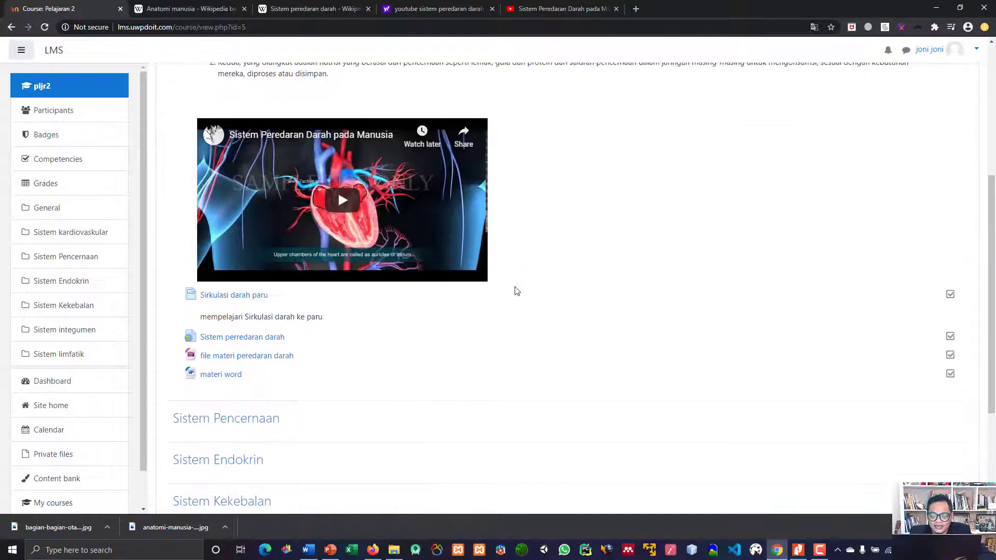
pyautogui.scroll(3, 516, 291)
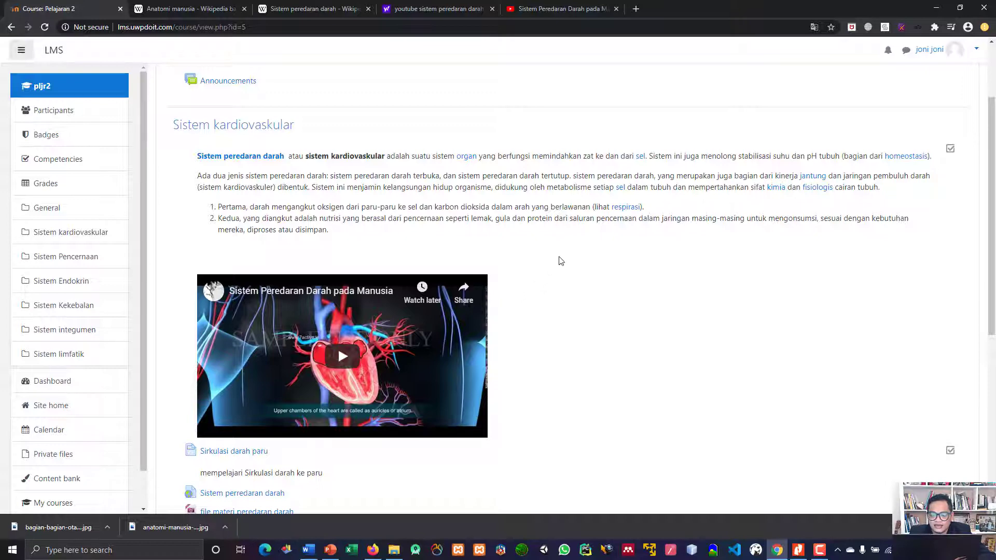
pyautogui.scroll(-2, 449, 134)
pyautogui.scroll(2, 291, 138)
pyautogui.moveTo(184, 152); pyautogui.dragTo(311, 198)
pyautogui.scroll(-3, 177, 285)
pyautogui.moveTo(165, 290); pyautogui.dragTo(284, 305)
pyautogui.click(171, 341)
pyautogui.moveTo(174, 342); pyautogui.dragTo(298, 383)
pyautogui.click(330, 363)
pyautogui.click(170, 382)
pyautogui.click(303, 384)
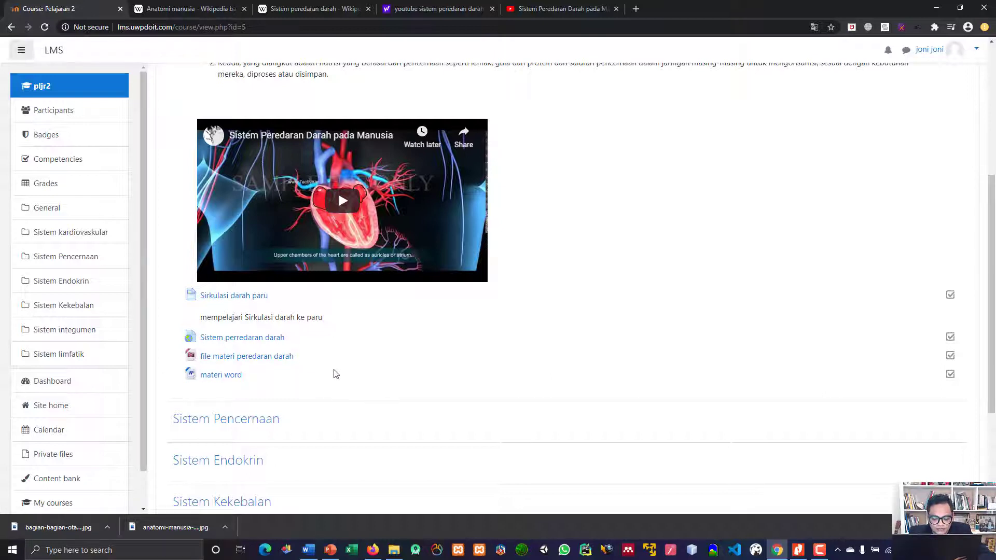